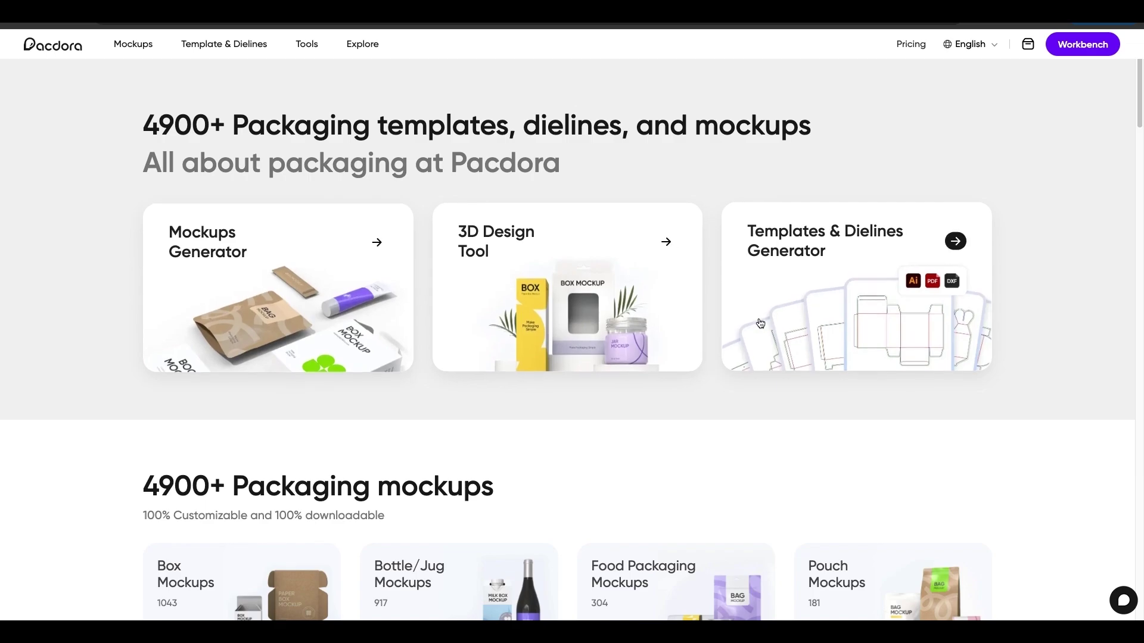
scroll(123, 272, "down", 5)
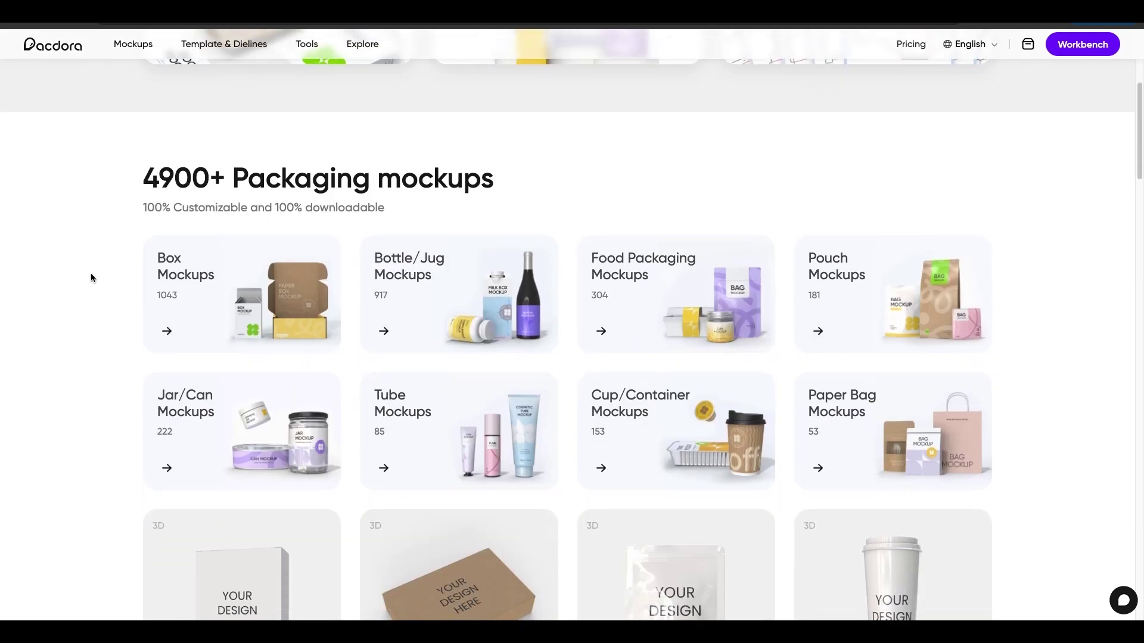
scroll(90, 273, "down", 3)
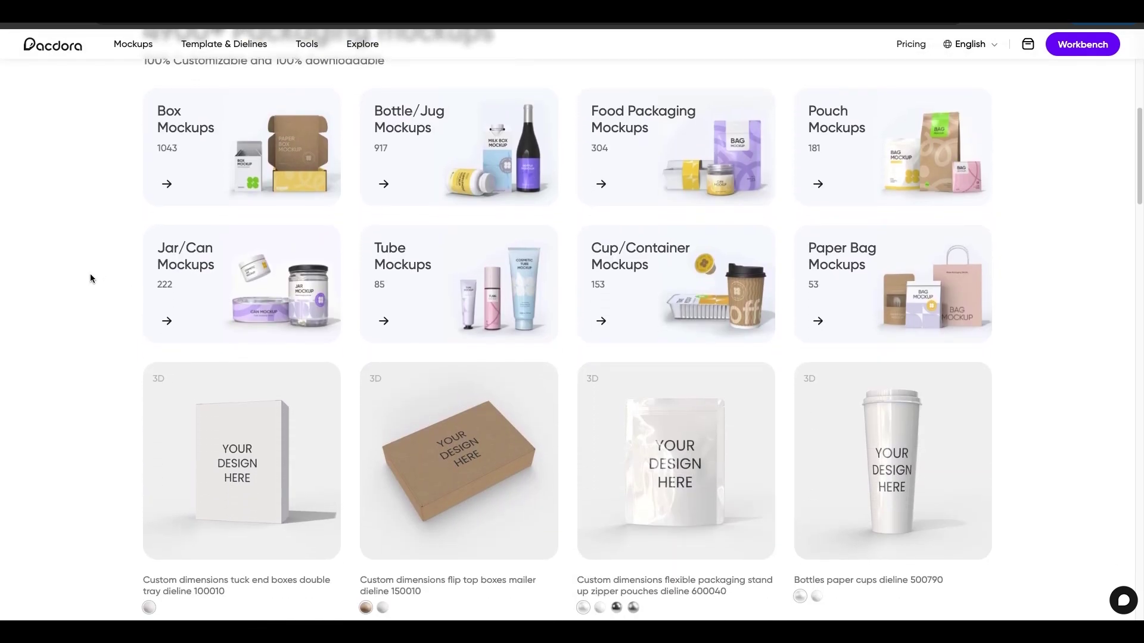
scroll(91, 278, "up", 7)
left_click(221, 46)
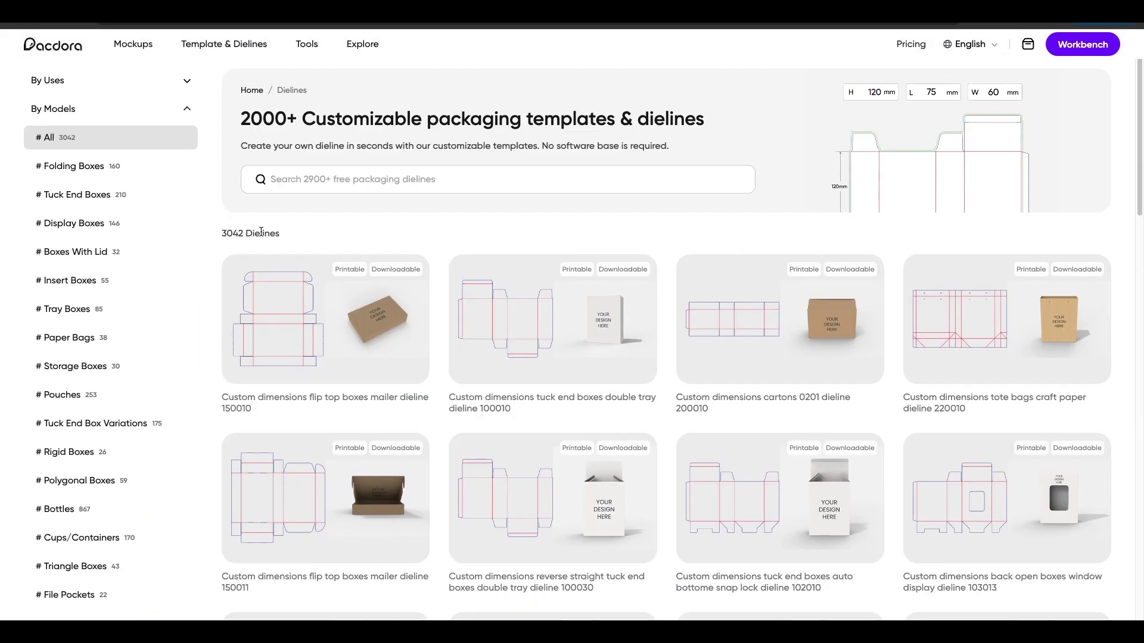
scroll(263, 236, "down", 5)
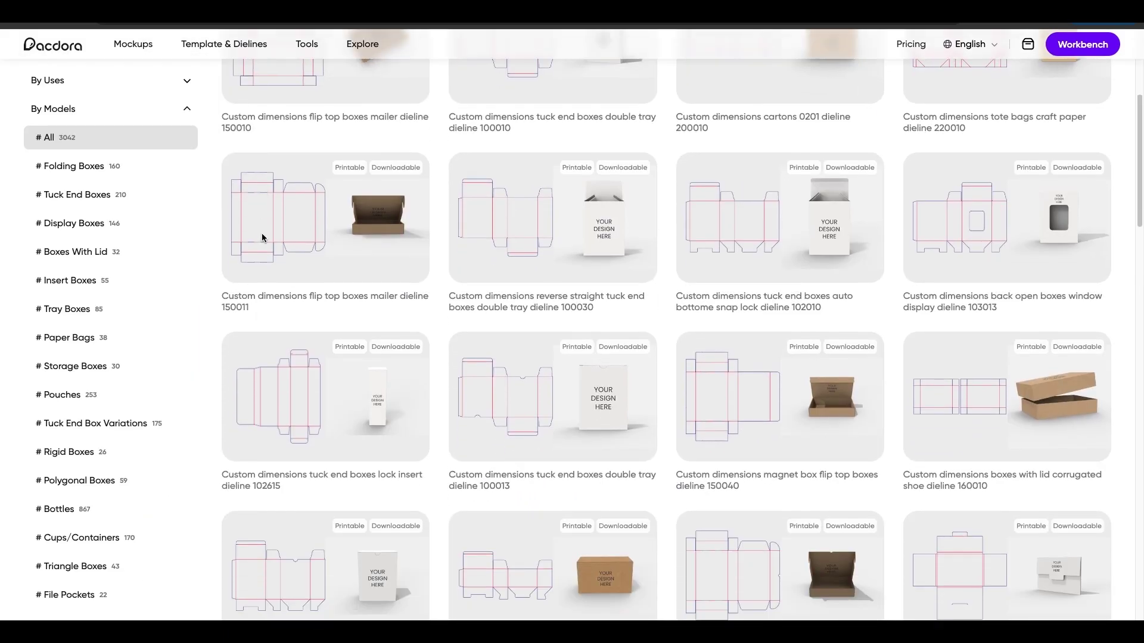
scroll(263, 236, "down", 7)
scroll(172, 252, "down", 3)
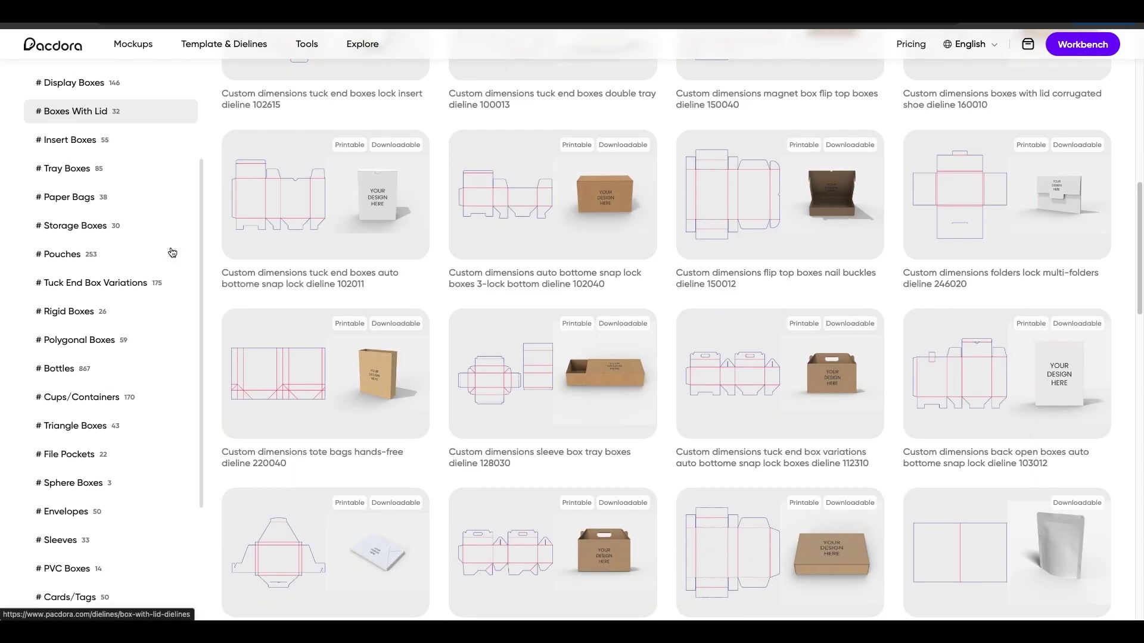
scroll(171, 250, "down", 2)
scroll(171, 250, "up", 5)
mouse_move(307, 43)
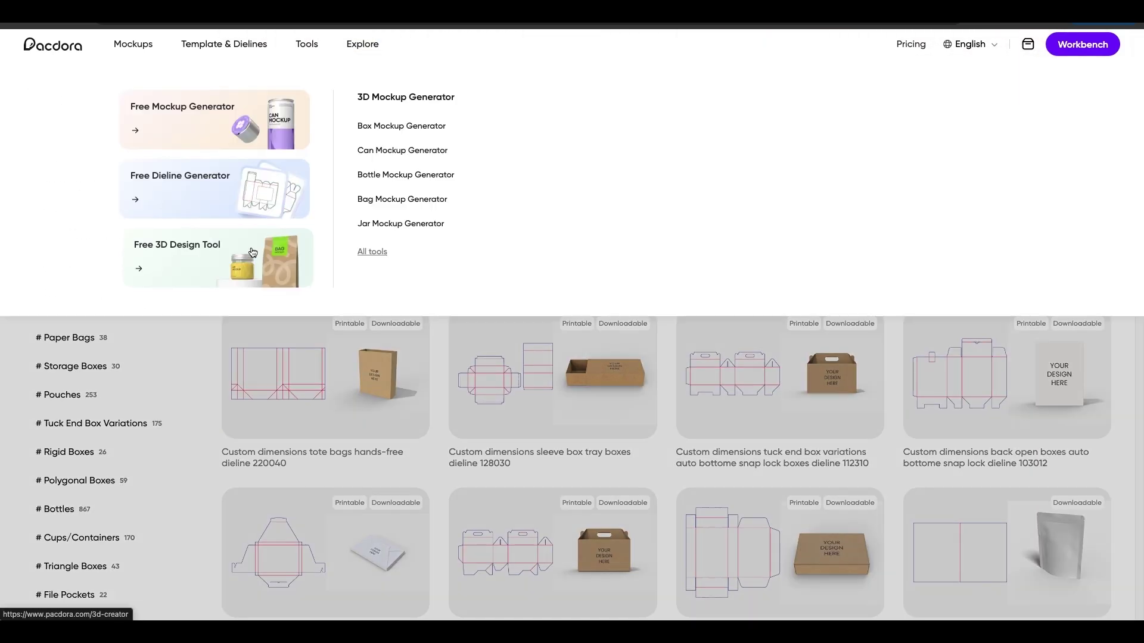
left_click(253, 252)
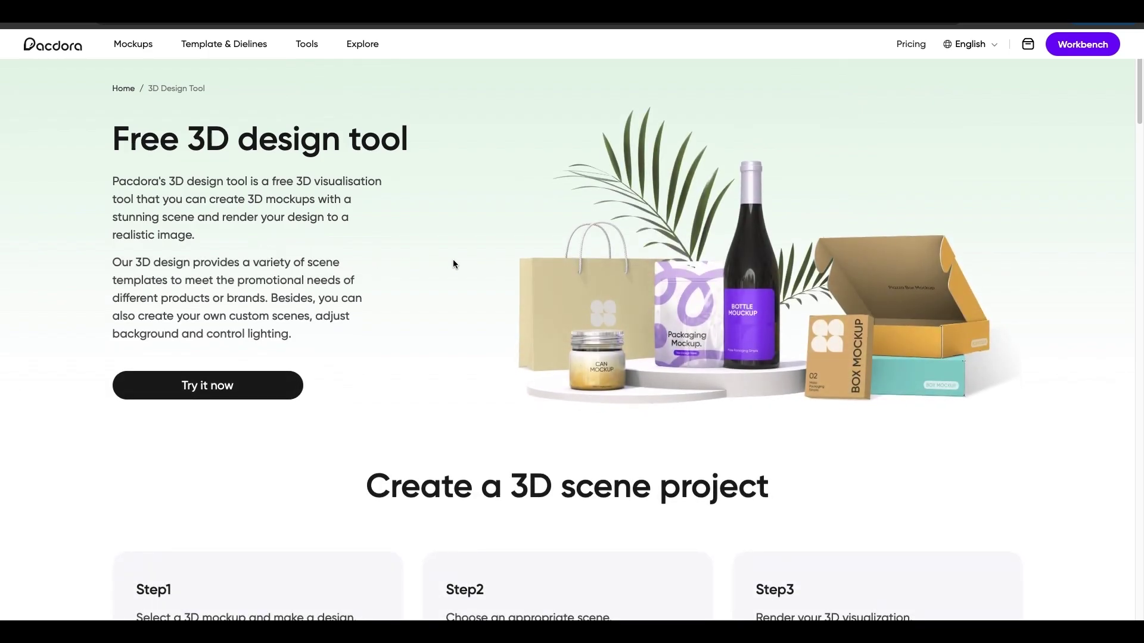
scroll(453, 262, "down", 2)
scroll(428, 256, "down", 6)
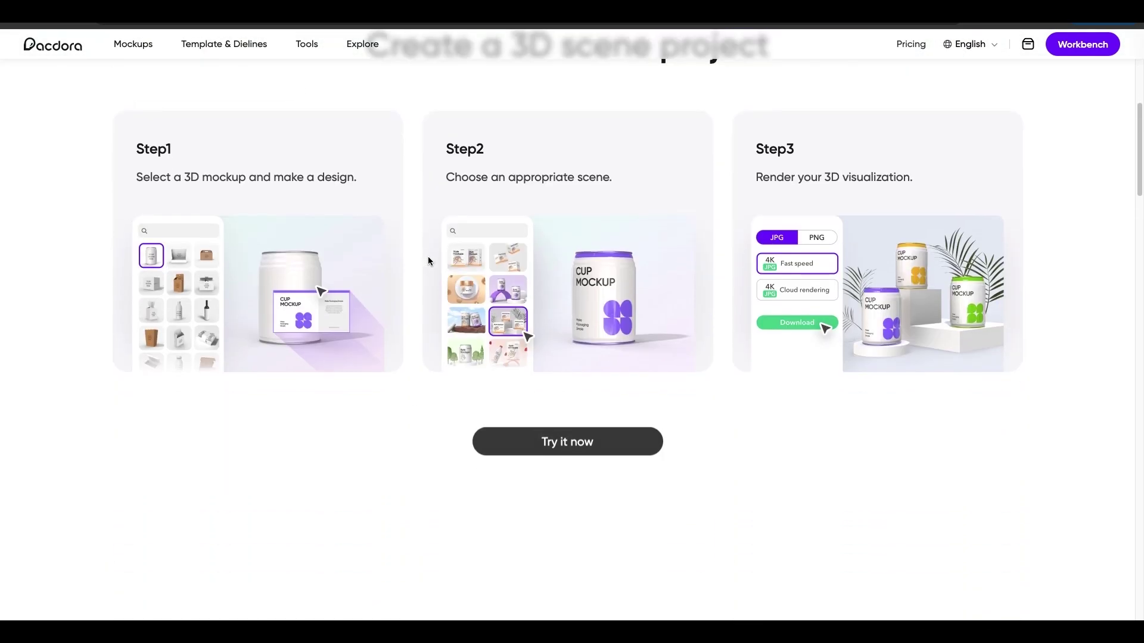
scroll(427, 257, "down", 7)
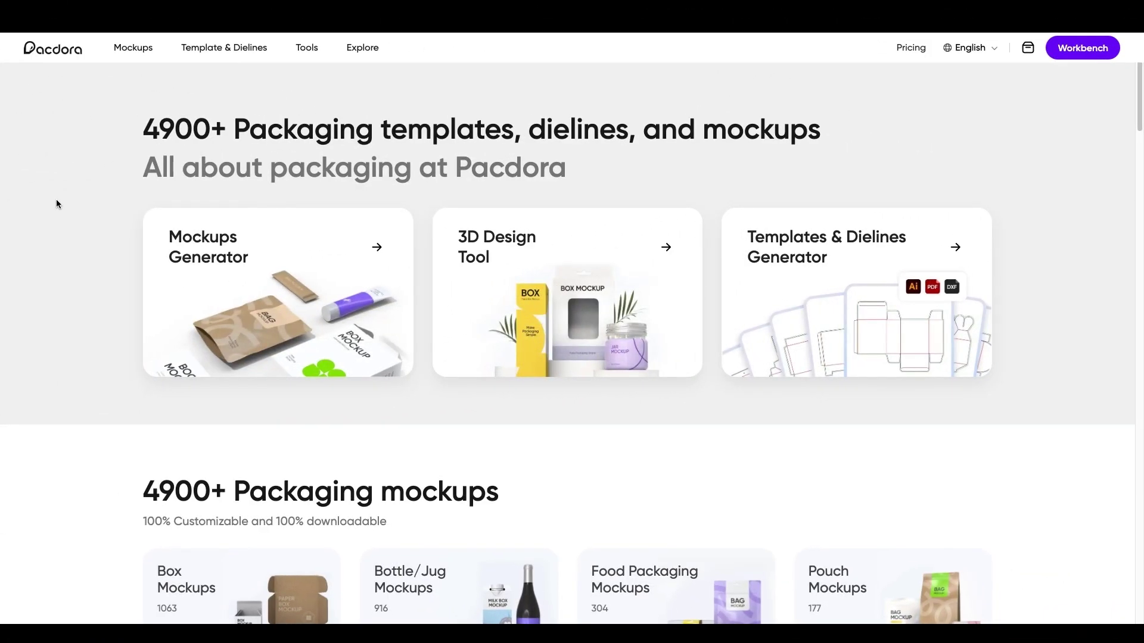
Step: Filter Pacdora's dieline templates to Tuck End Boxes and find dieline 101512 on page 2
left_click(216, 50)
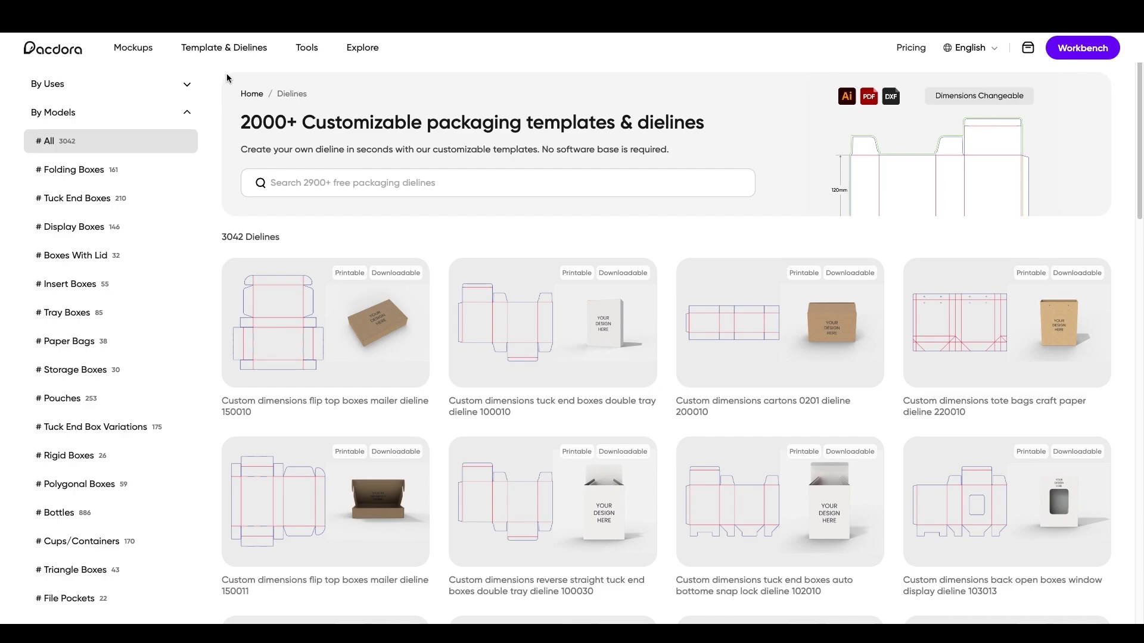
left_click(89, 202)
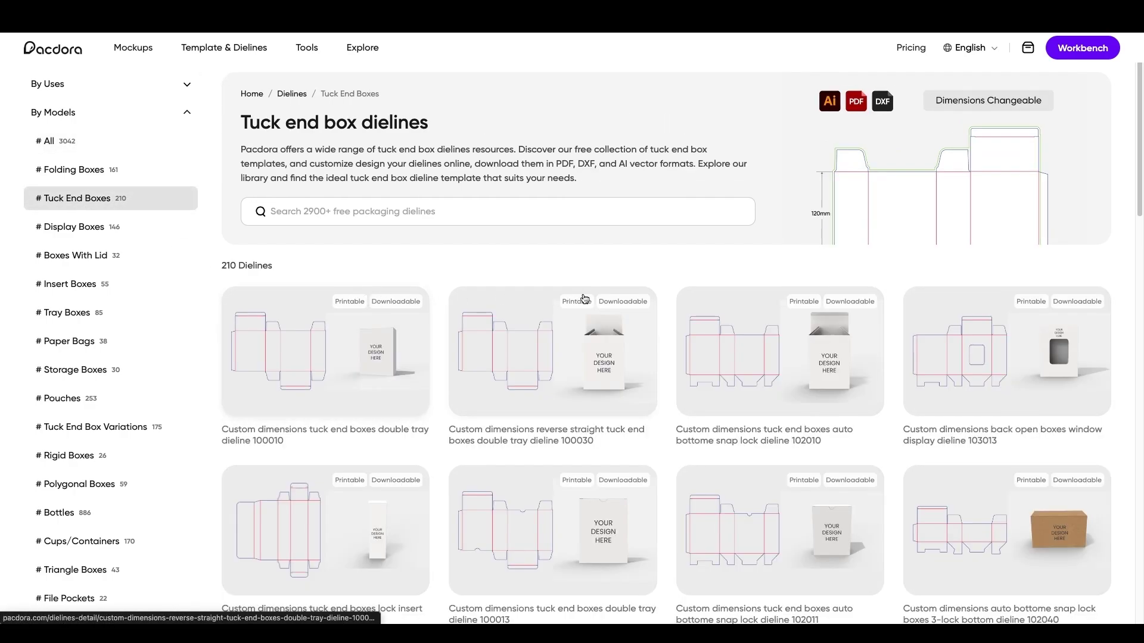
scroll(586, 299, "down", 1)
scroll(587, 299, "down", 3)
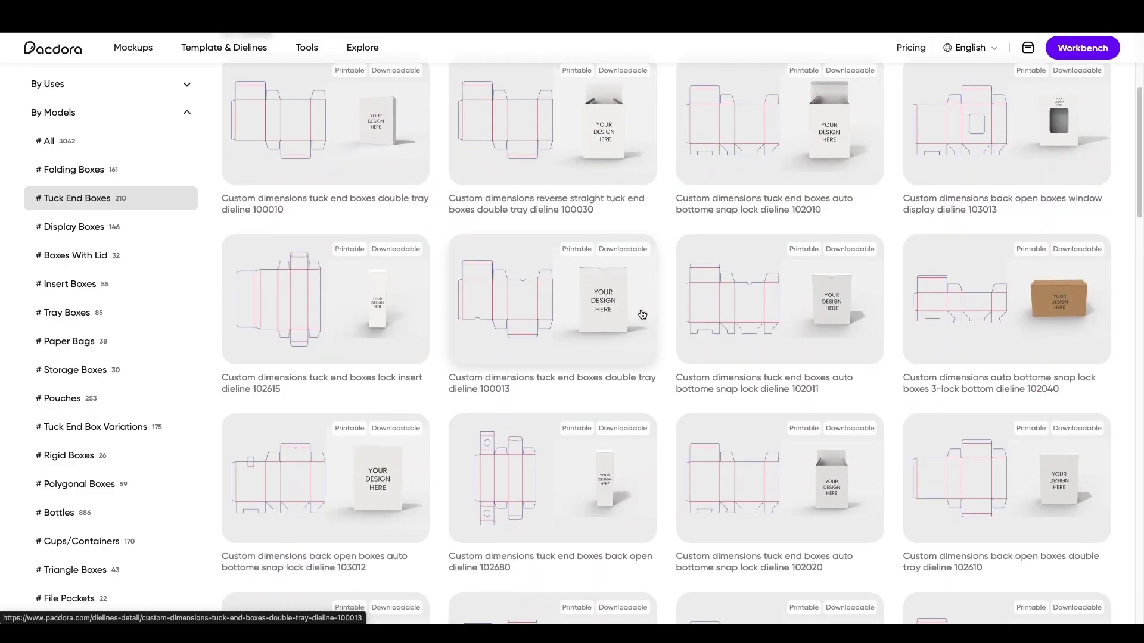
scroll(603, 311, "down", 7)
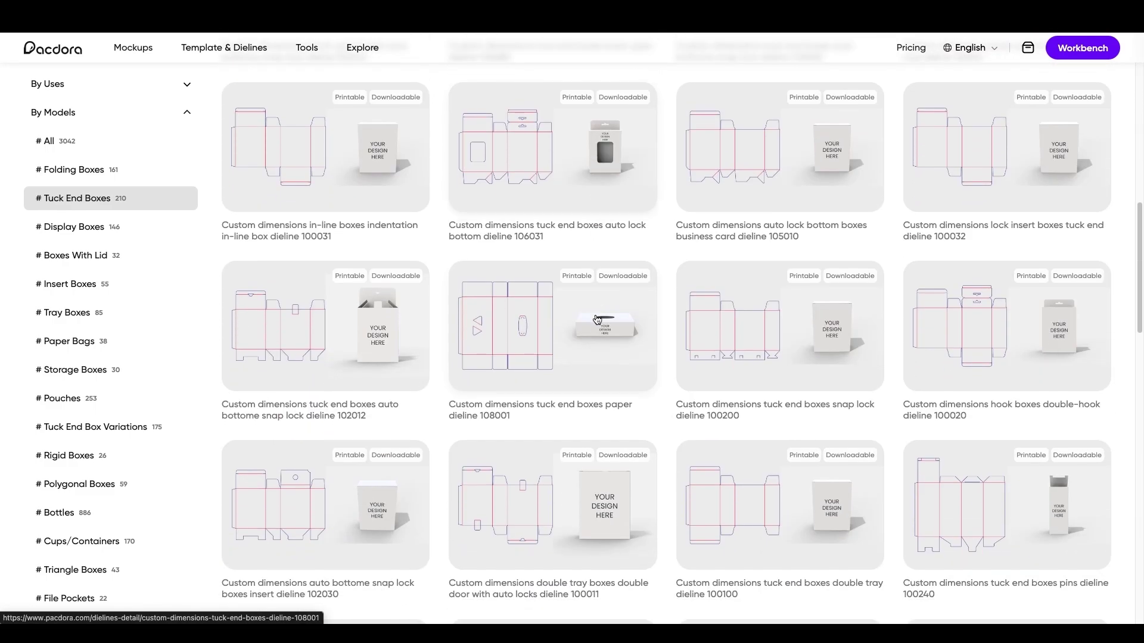
scroll(606, 345, "down", 10)
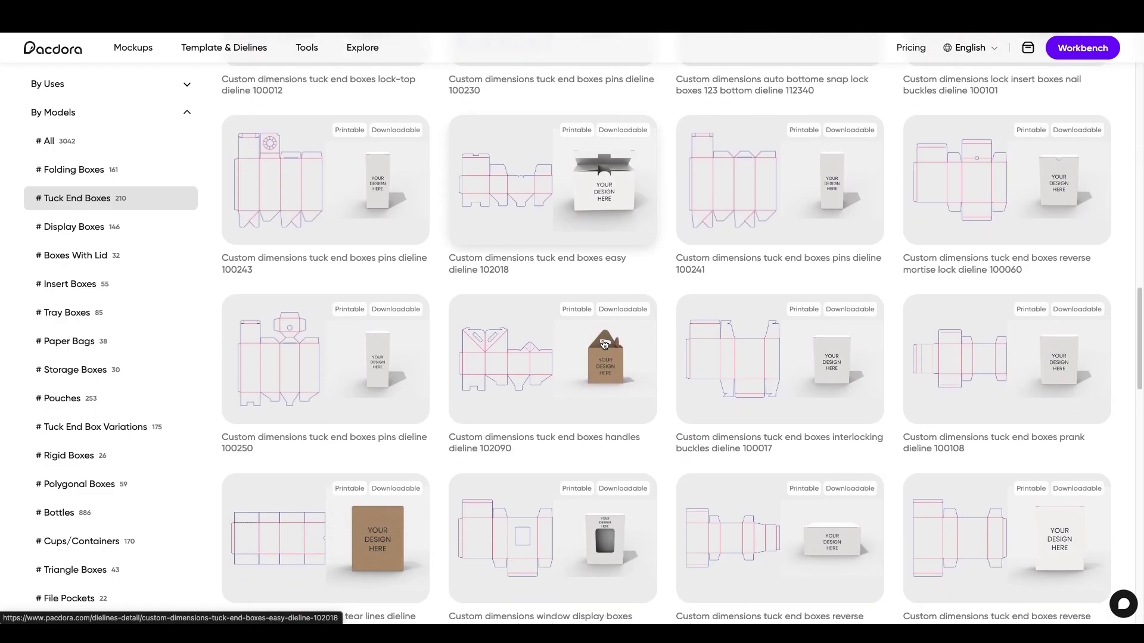
scroll(604, 345, "down", 12)
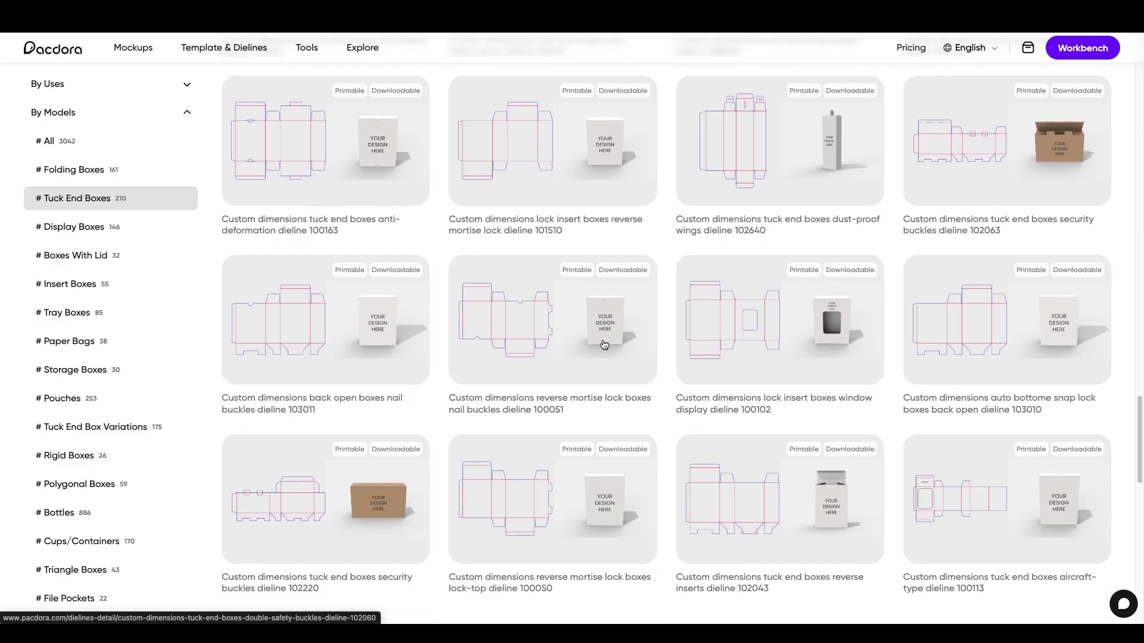
scroll(603, 345, "down", 6)
left_click(652, 300)
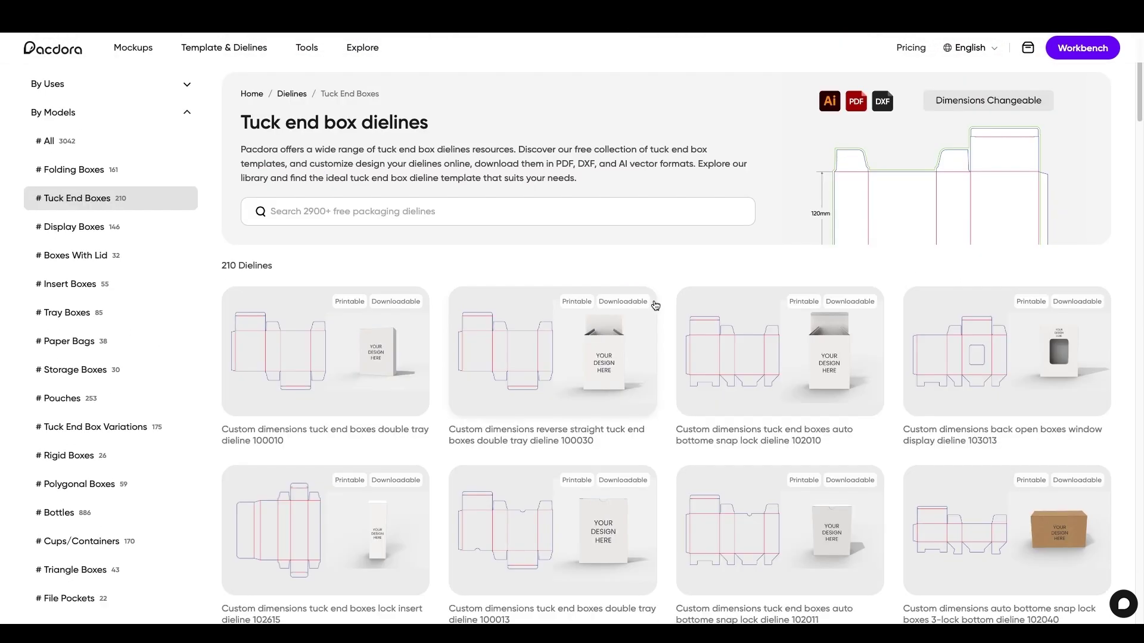
scroll(524, 247, "down", 4)
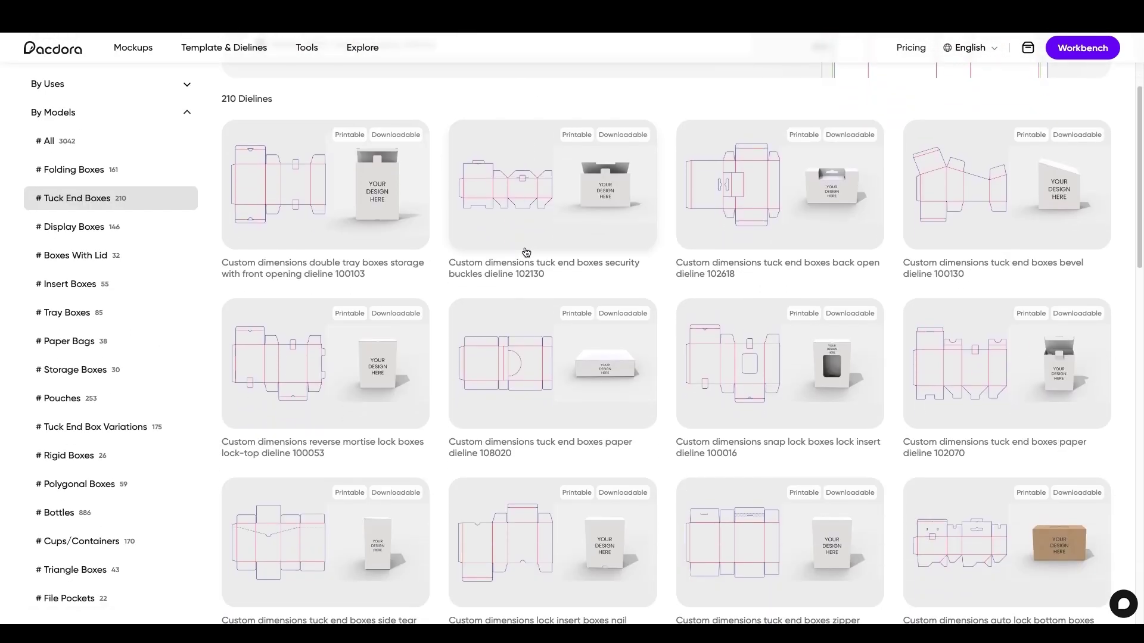
scroll(525, 254, "down", 1)
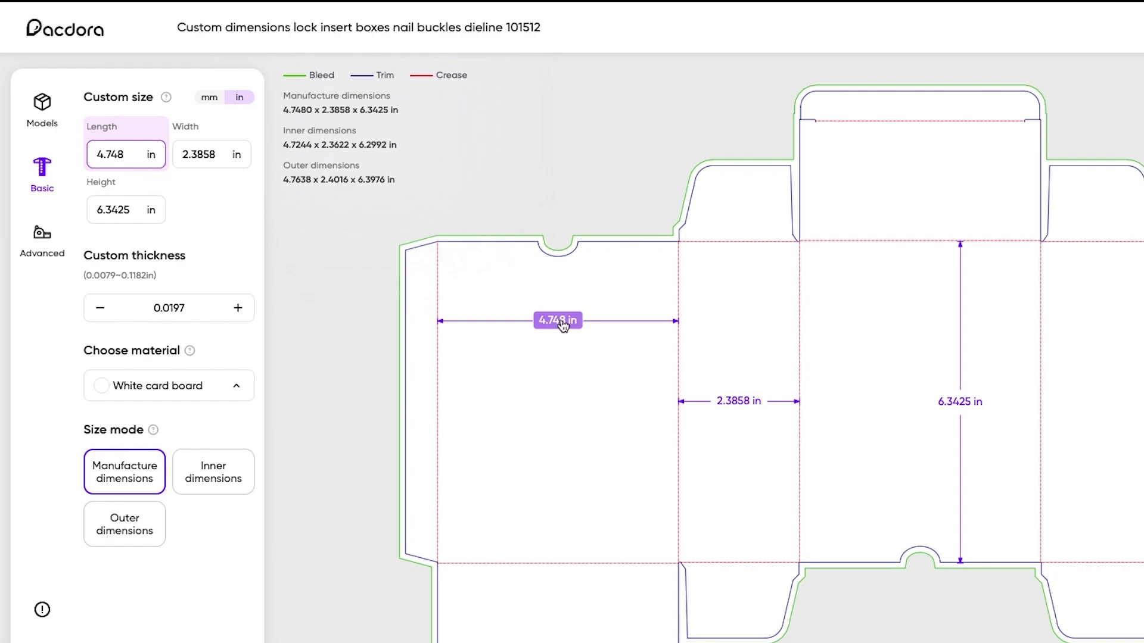
Step: Change dieline 101512's length from 4.748 in to 5.9953 in under Custom size
left_click(563, 322)
type("4")
left_click(731, 358)
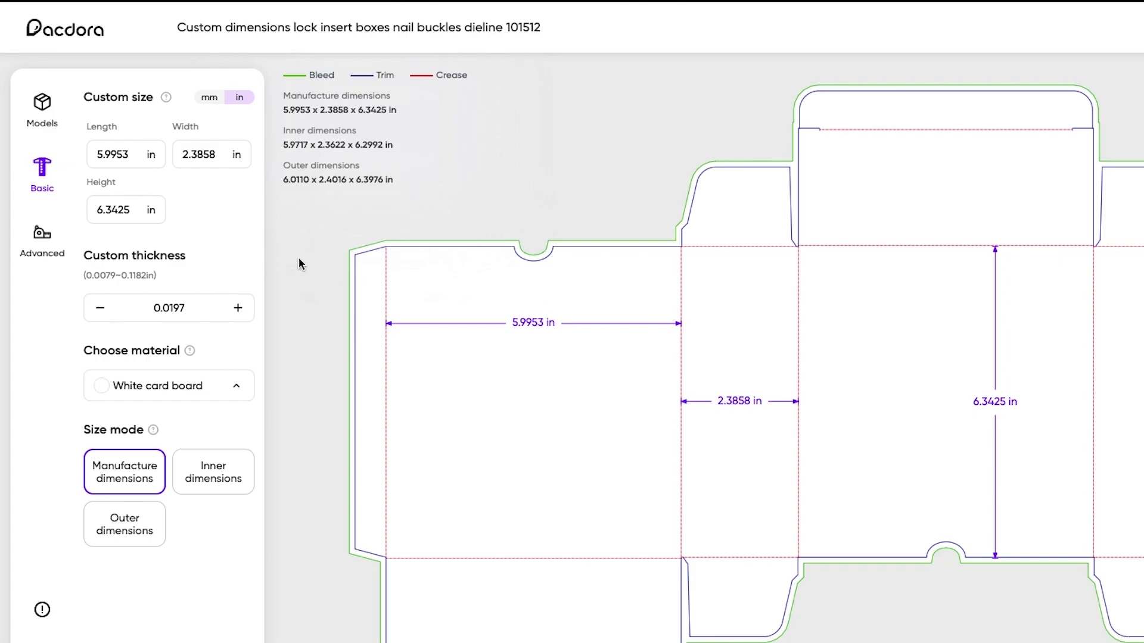
left_click(43, 249)
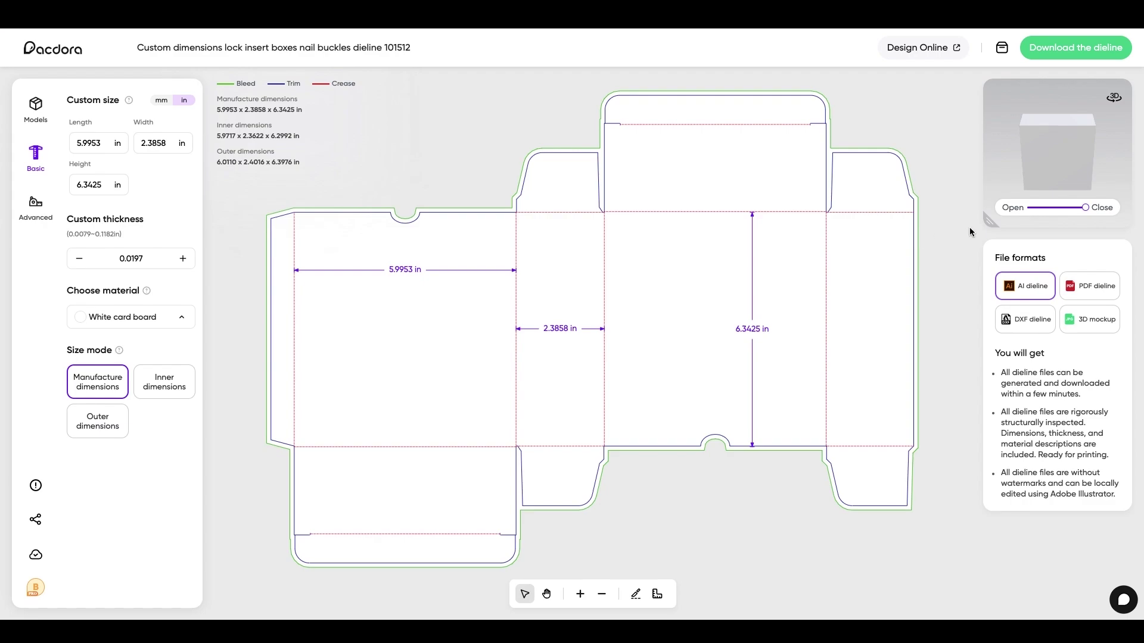
Step: Enlarge, rotate and unfold the 3D box preview, turning it to a frontal view
left_click_drag(987, 223, 967, 237)
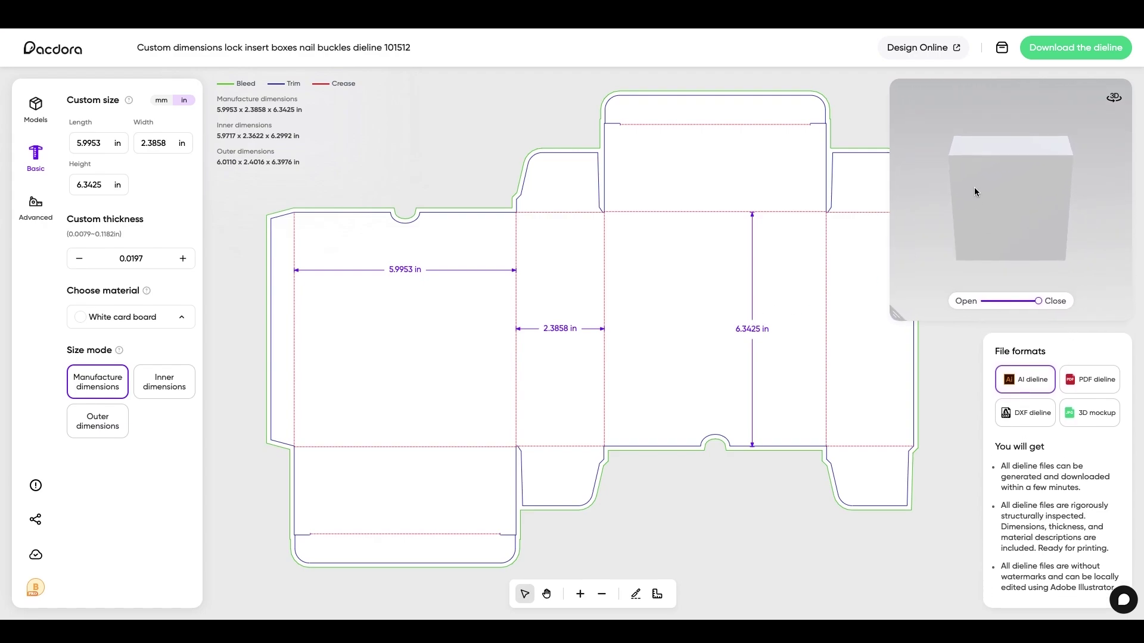
mouse_move(974, 187)
left_mouse_down()
mouse_move(1075, 186)
mouse_move(975, 173)
mouse_move(1017, 171)
mouse_move(979, 181)
mouse_move(981, 206)
left_mouse_up()
left_click_drag(1038, 301, 980, 301)
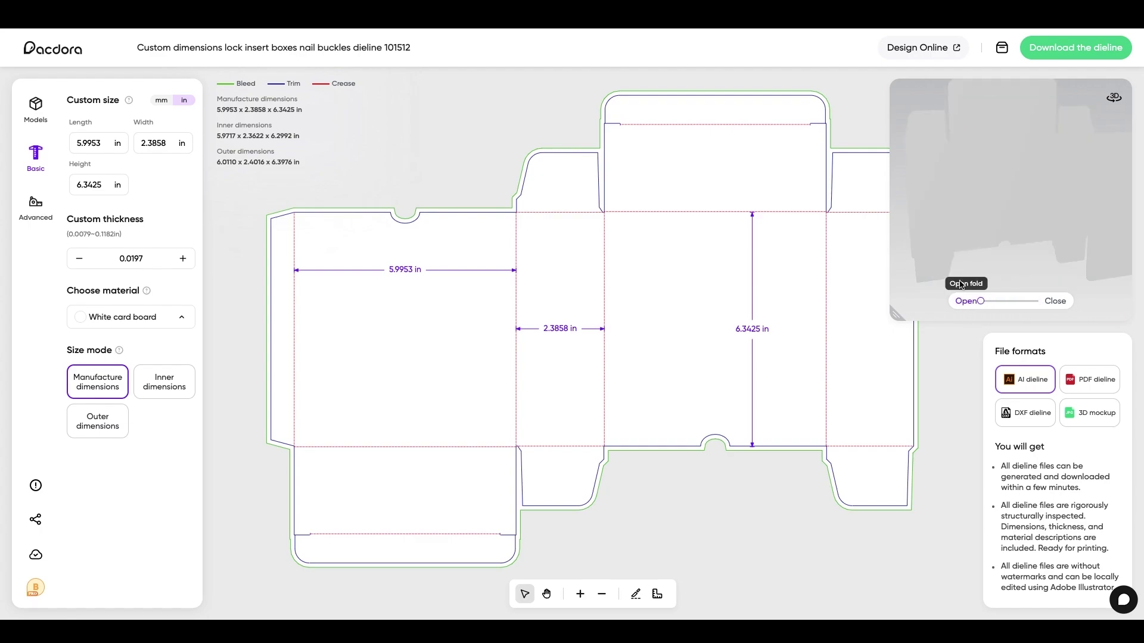
left_click_drag(1056, 199, 953, 200)
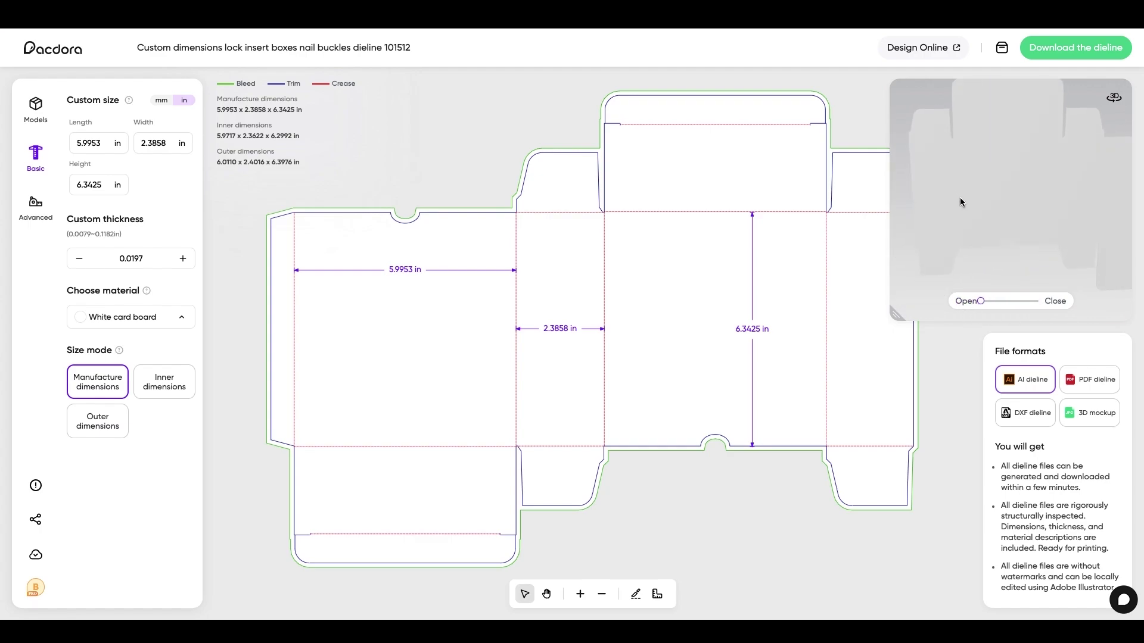
Step: Change the box material to Dark Kraft paper from the Card board options
left_click(182, 317)
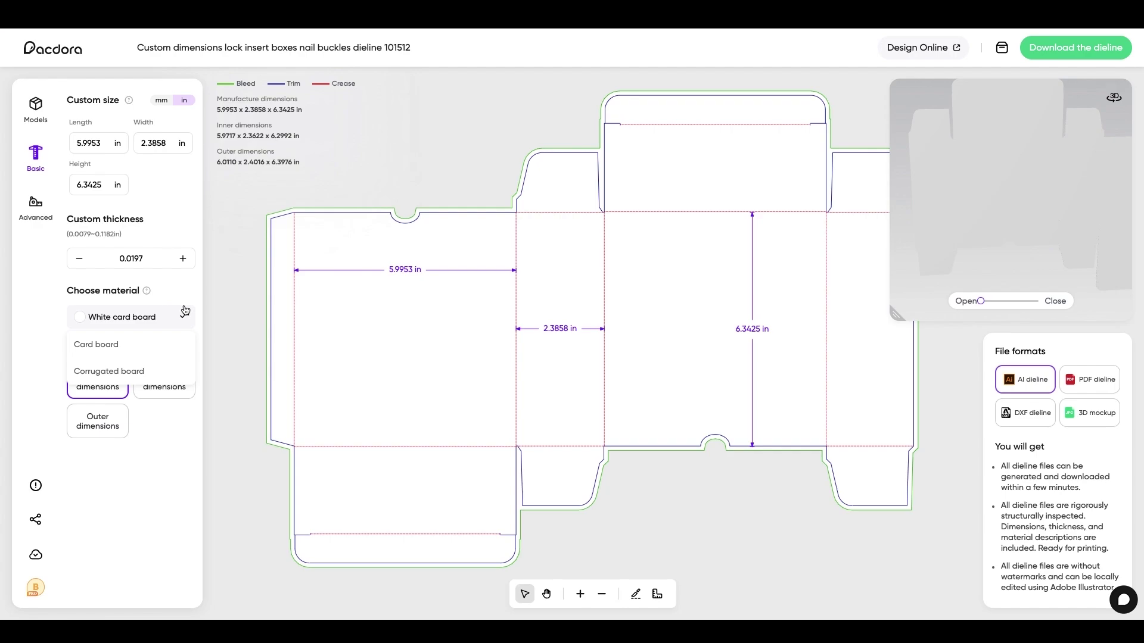
left_click(184, 311)
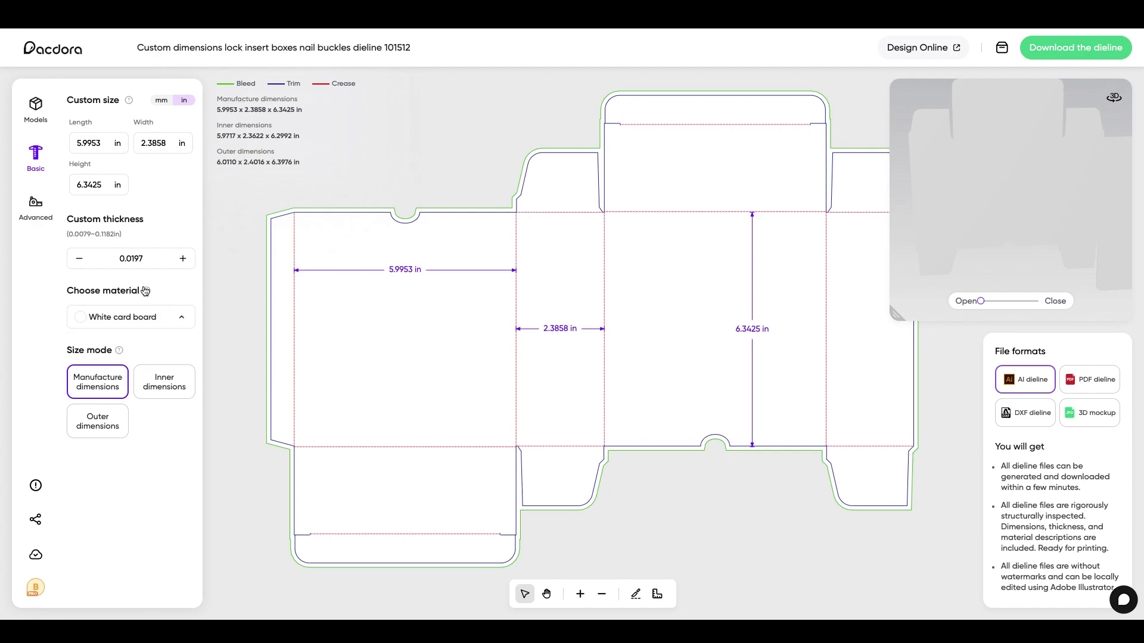
left_click(153, 317)
left_click(137, 349)
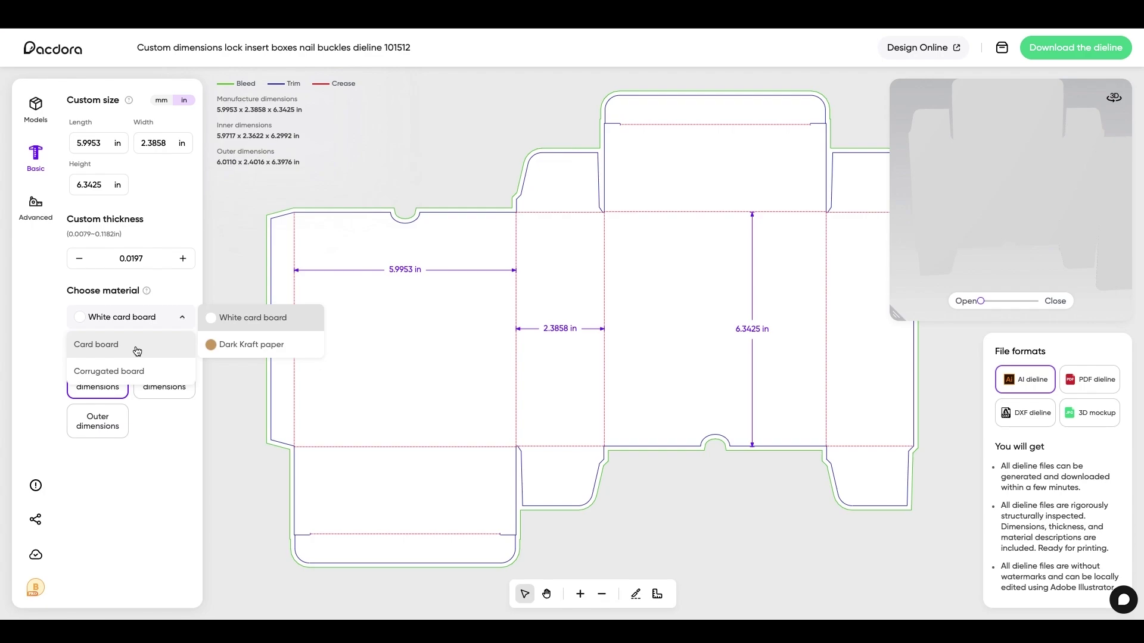
left_click(140, 371)
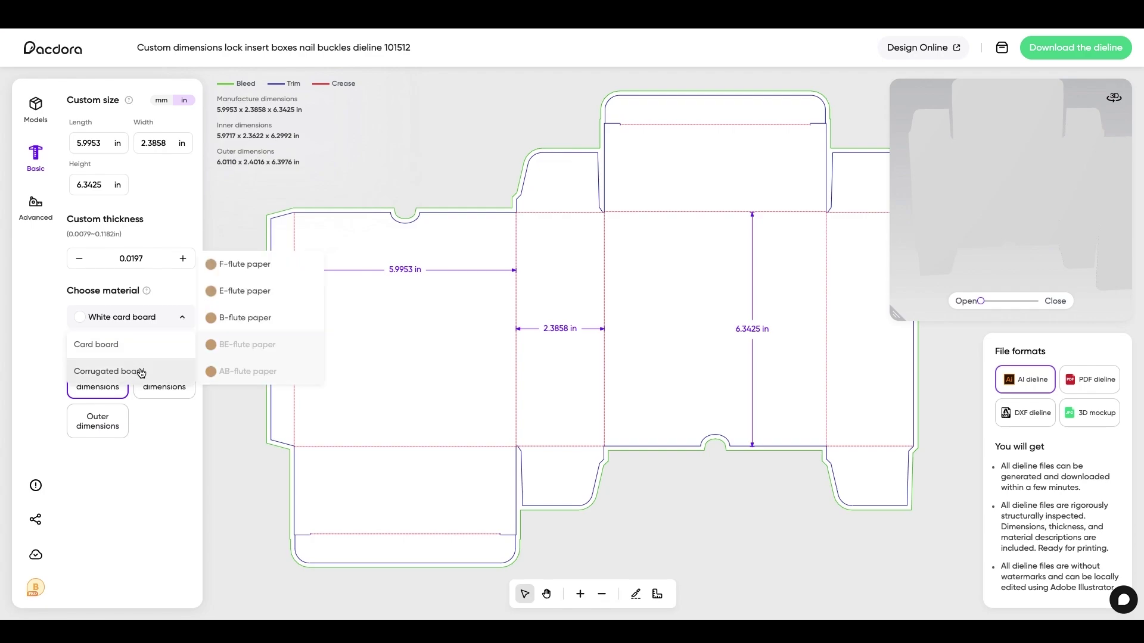
left_click(130, 350)
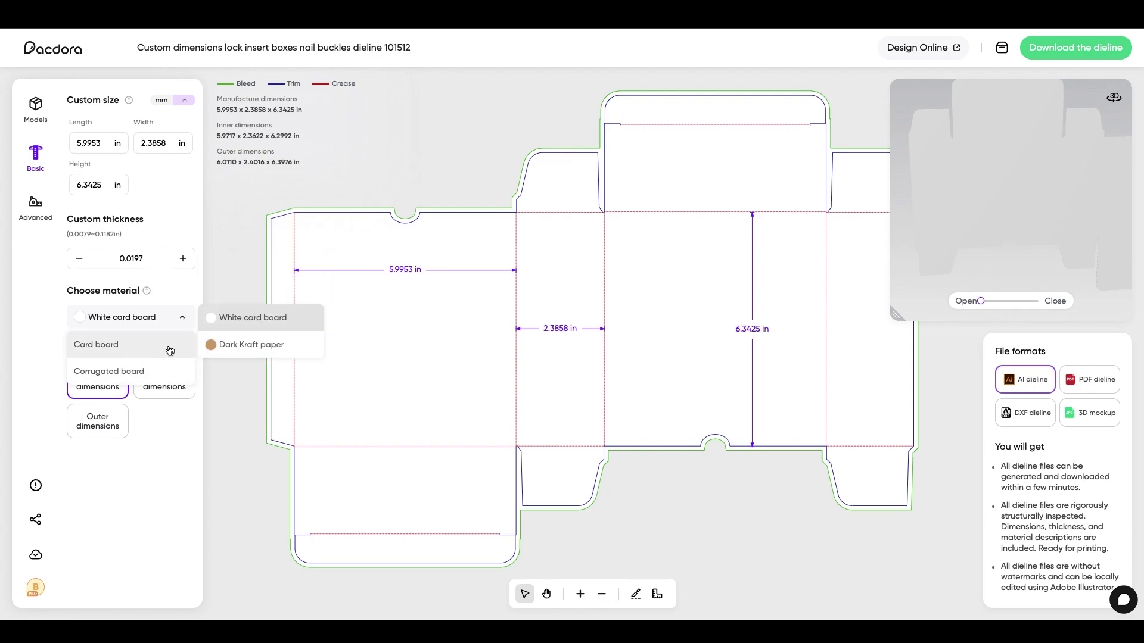
left_click(218, 345)
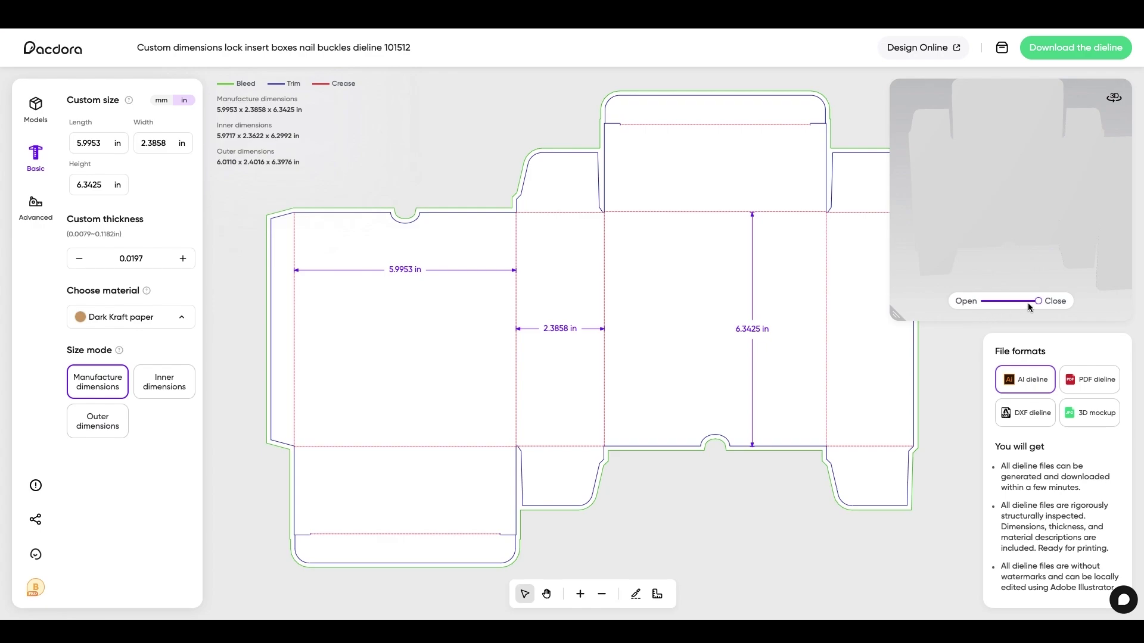
Step: Open and re-close the box flaps in the 3D preview, then shrink the preview panel
left_click_drag(1036, 301, 986, 302)
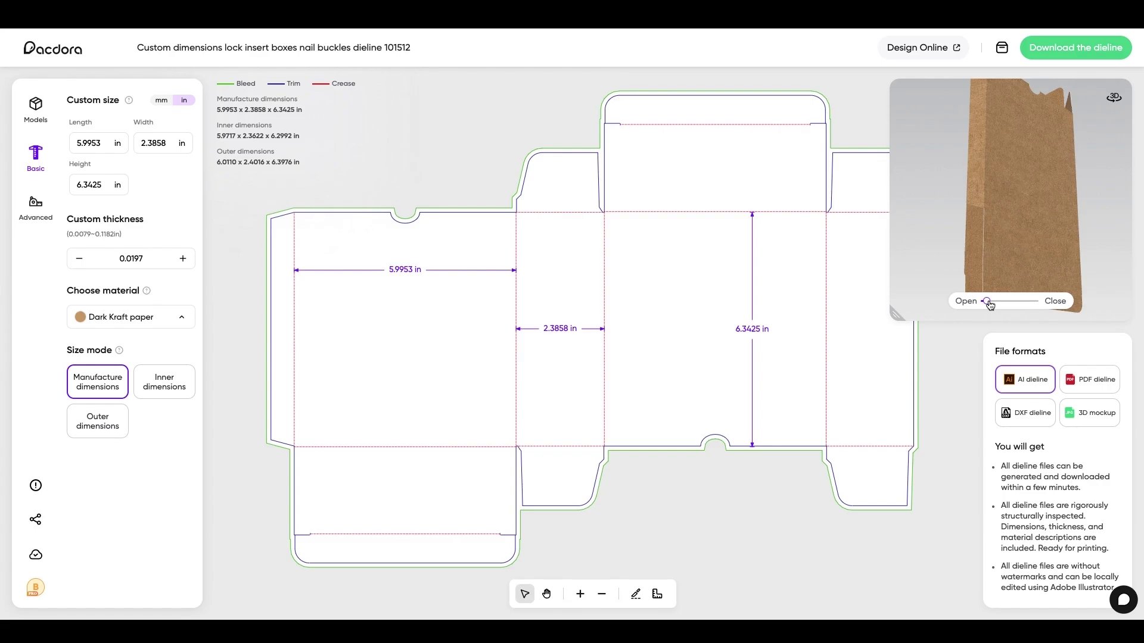
left_click_drag(991, 302, 1030, 302)
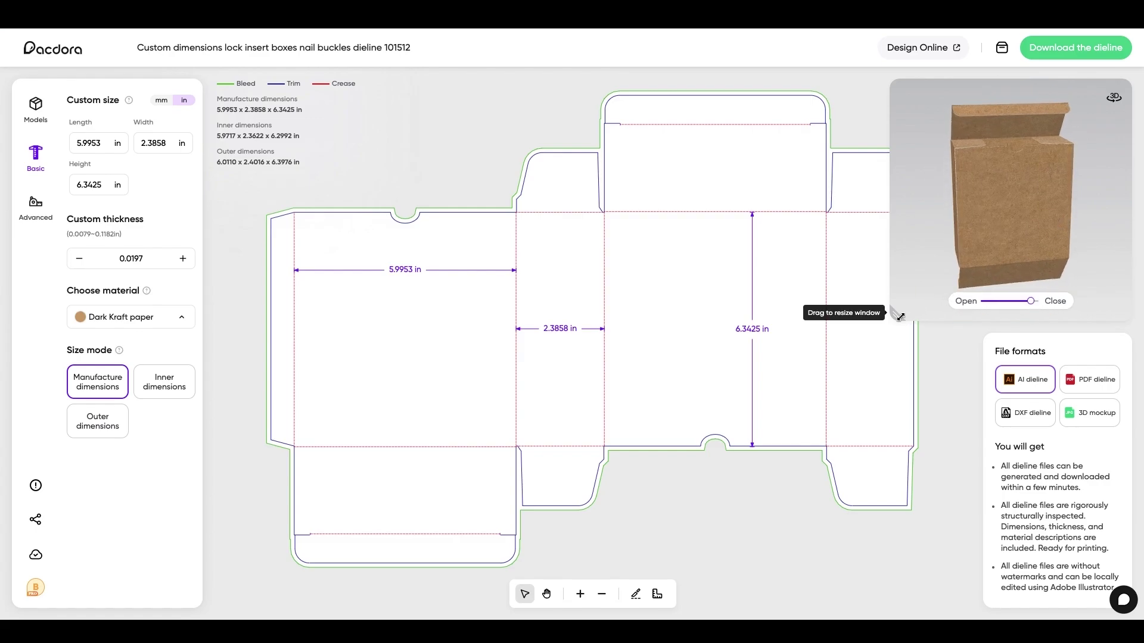
left_click_drag(898, 314, 989, 225)
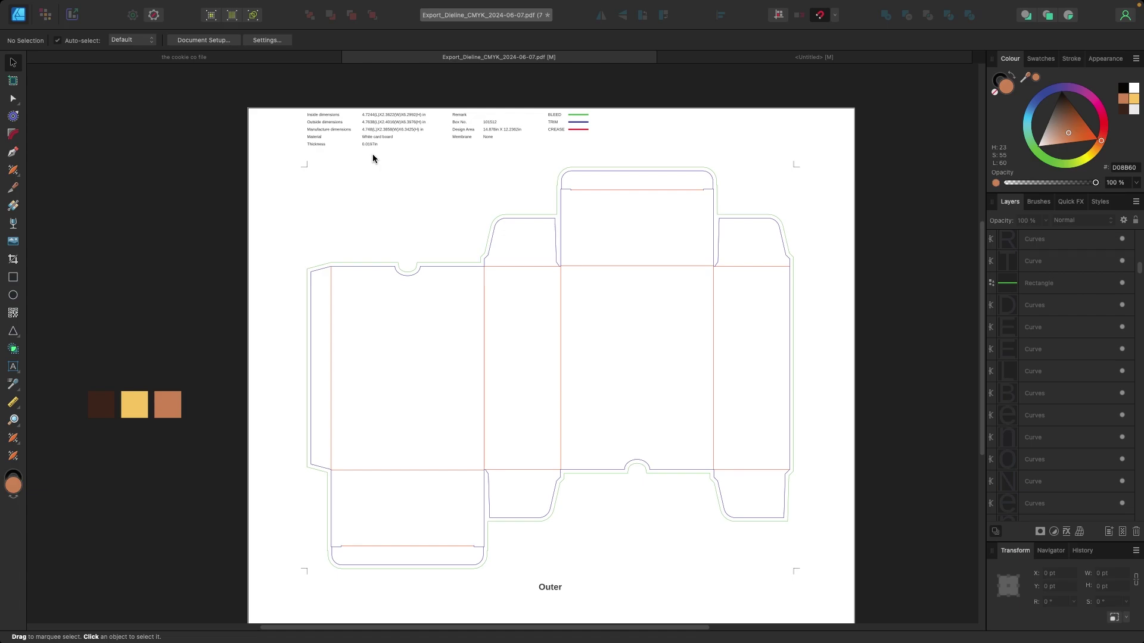
Step: Group the spec text at the page top, name the group 'specs' and hide it
left_click_drag(302, 97, 530, 159)
scroll(1035, 463, "down", 3)
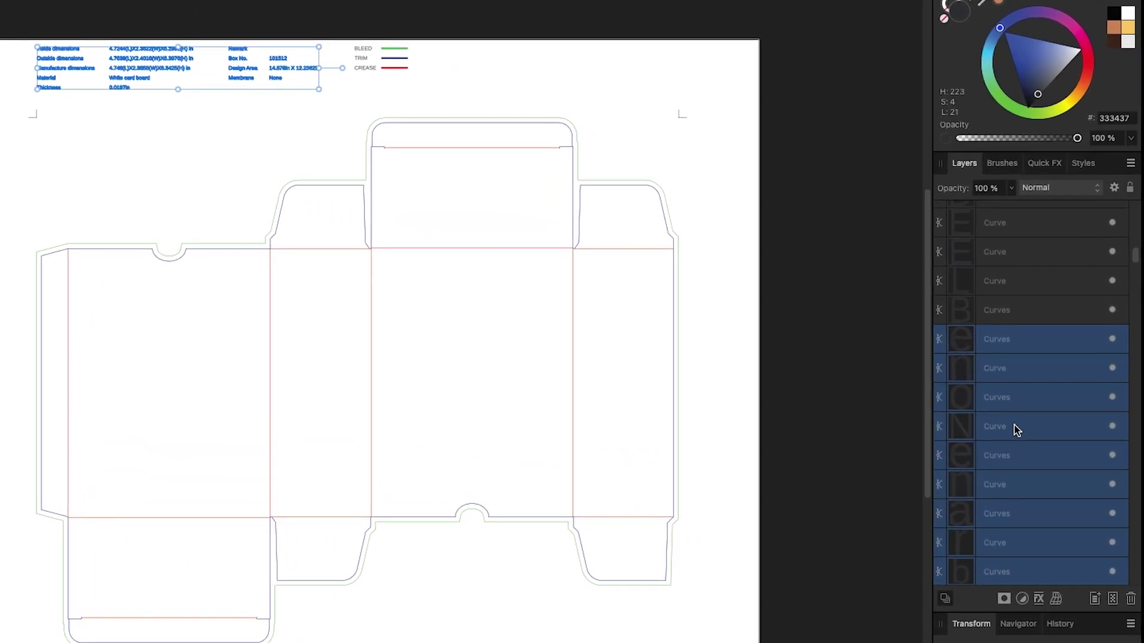
right_click(1048, 399)
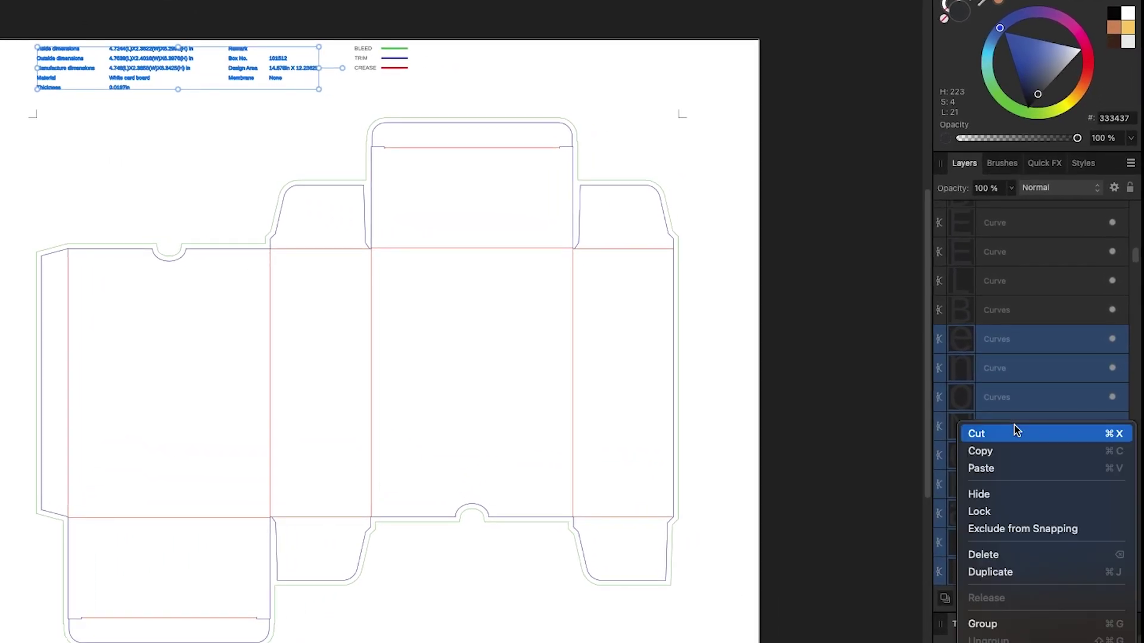
left_click(989, 624)
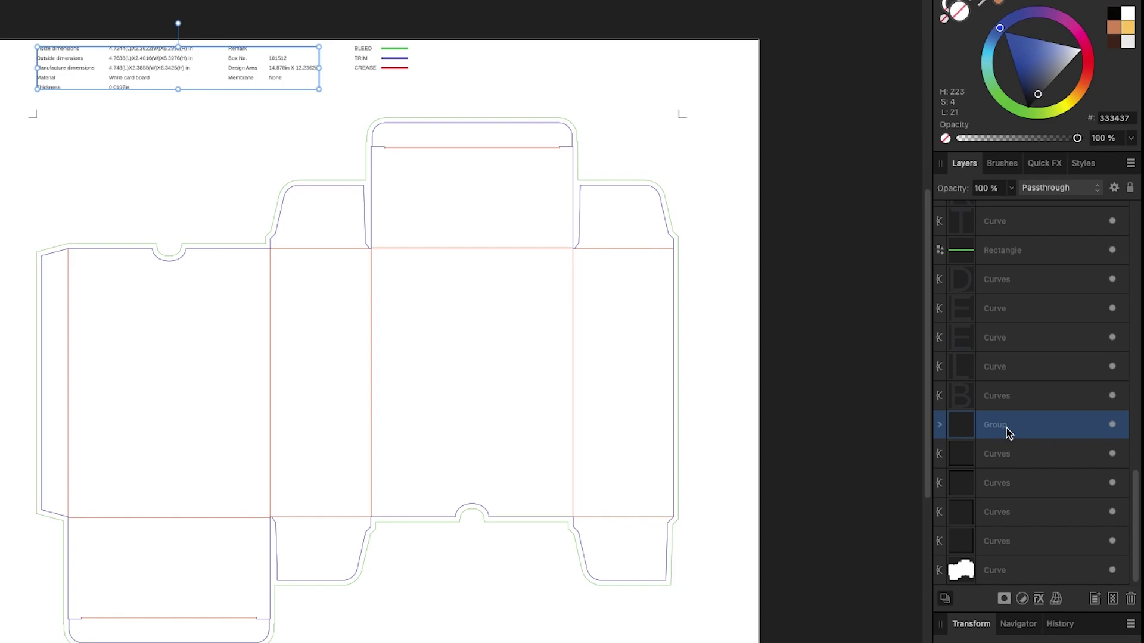
double_click(1006, 428)
type("specs")
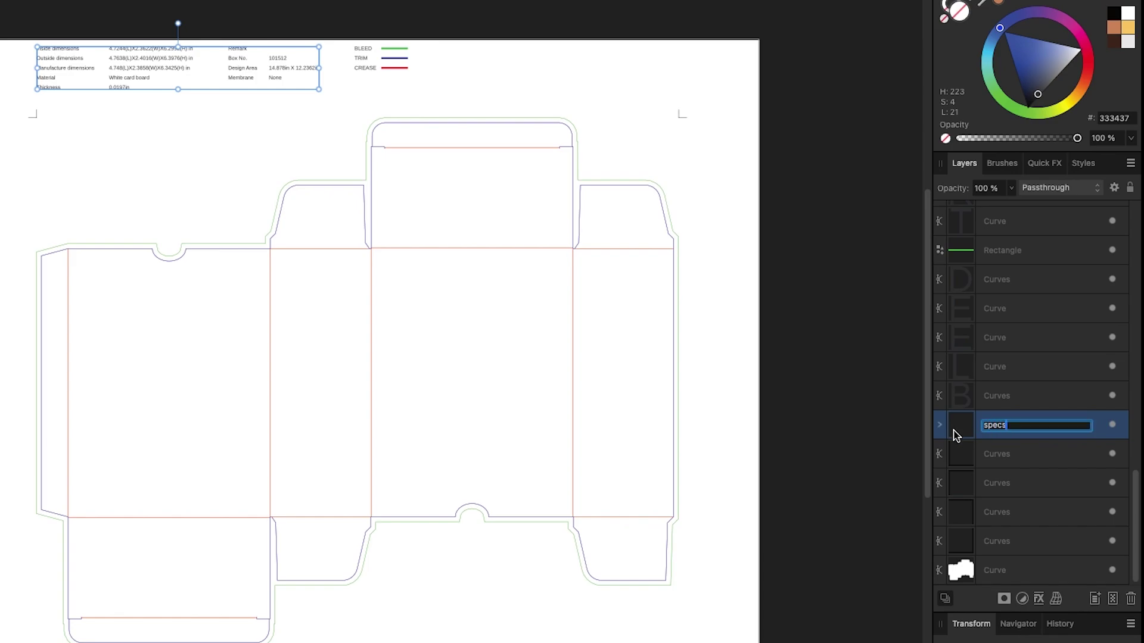
left_click(881, 444)
left_click(1052, 438)
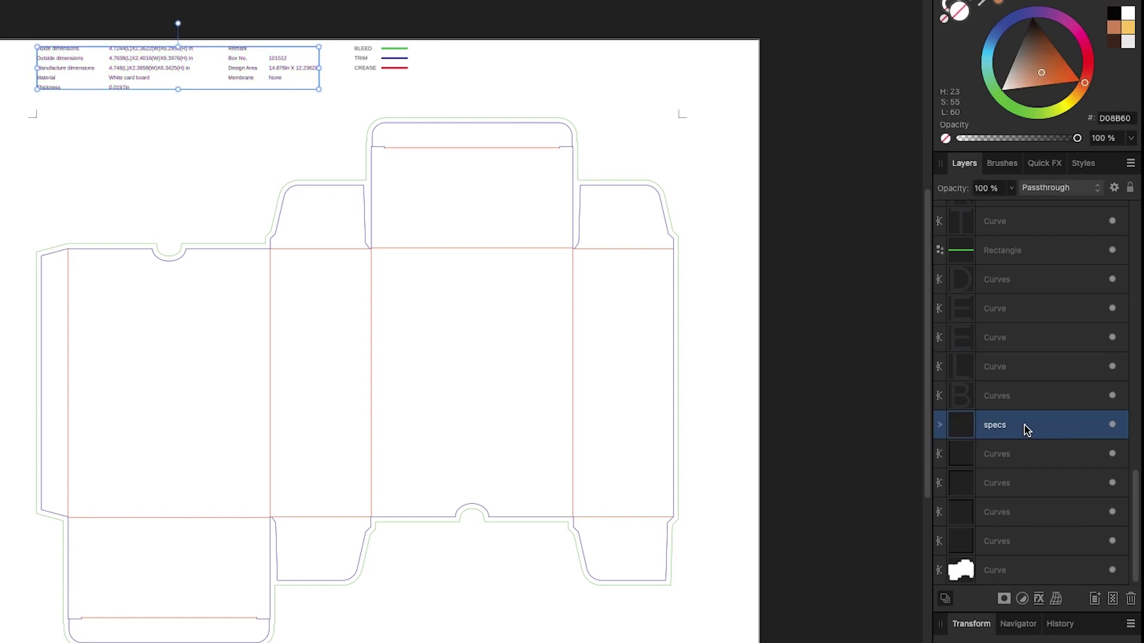
left_click(1113, 425)
left_click(807, 334)
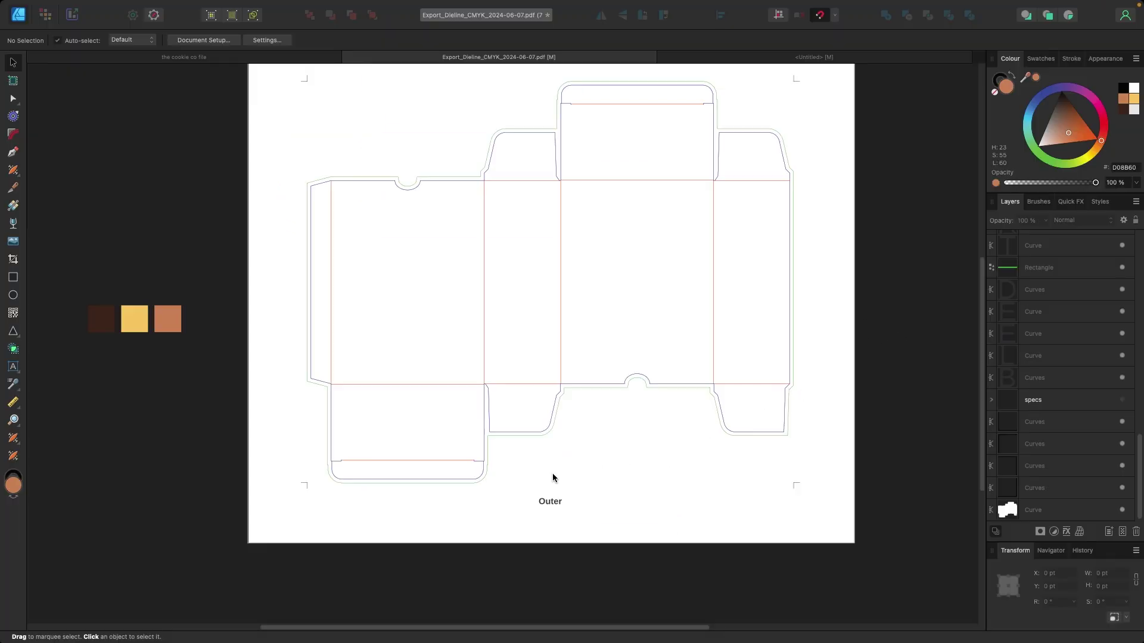
Step: Delete the Outer label and move the colour swatches onto the page below the dieline
left_click_drag(516, 478, 594, 530)
key("Delete")
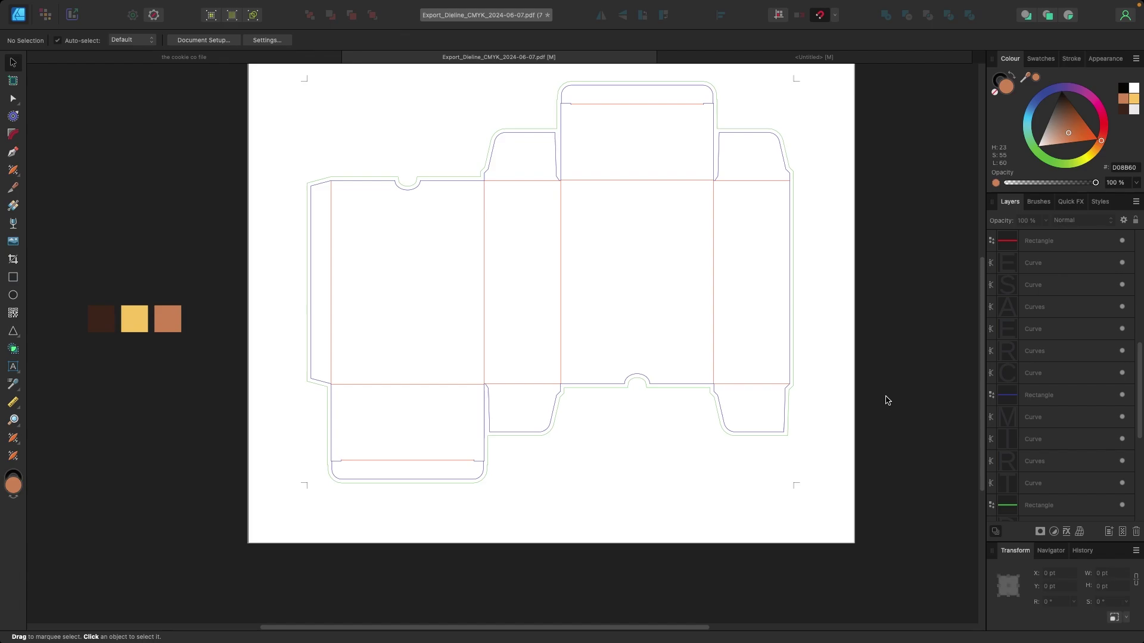
scroll(876, 404, "up", 3)
scroll(876, 405, "up", 3)
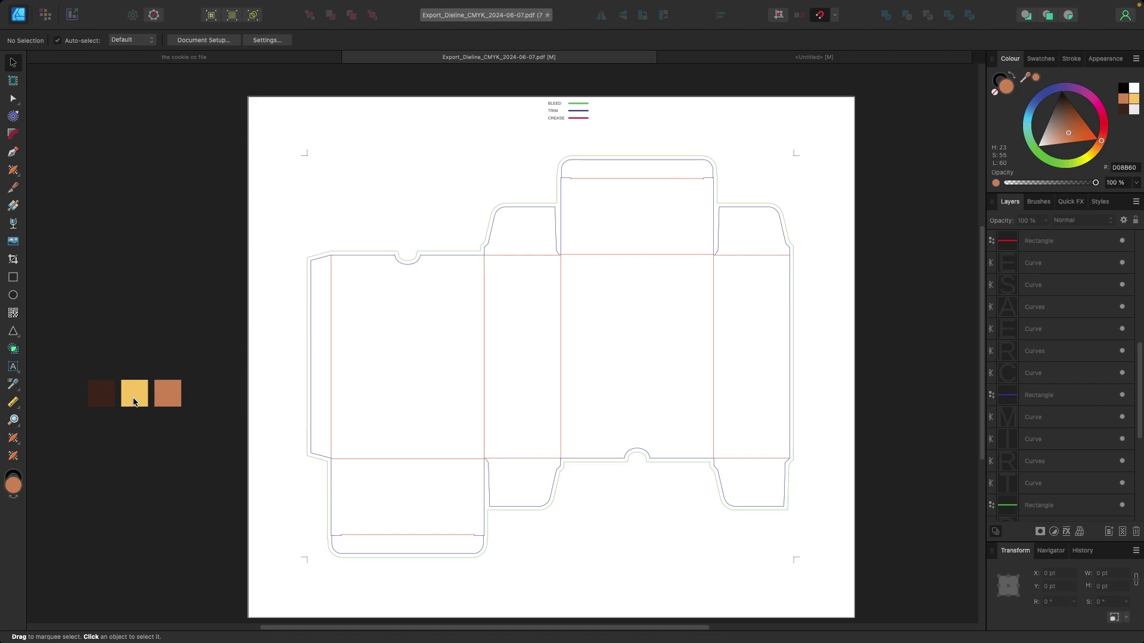
left_click_drag(108, 398, 692, 567)
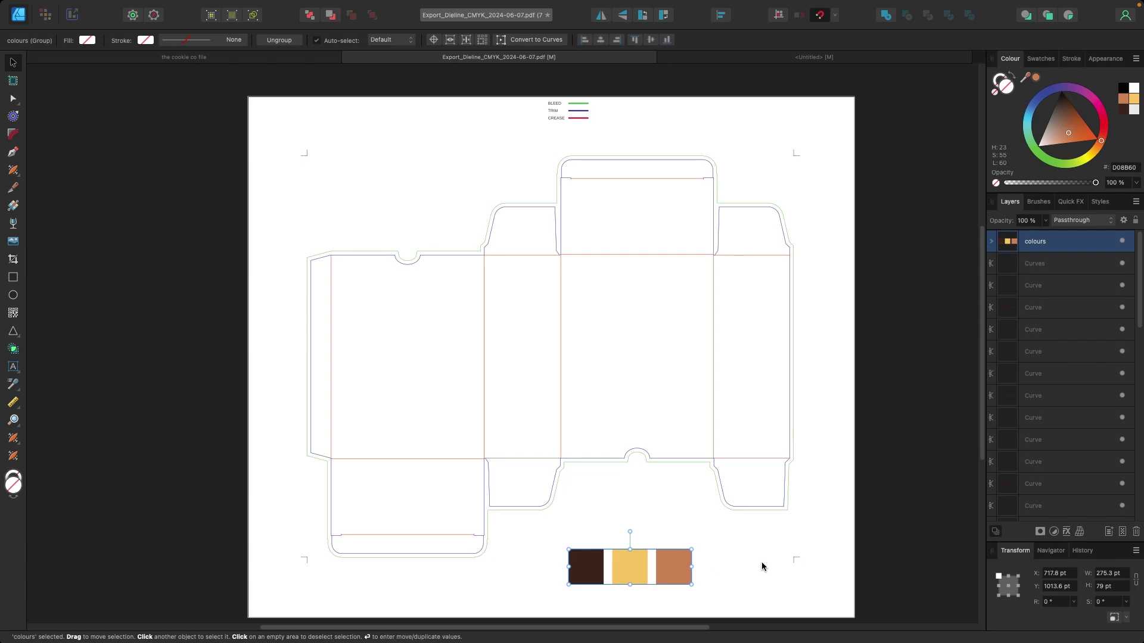
Step: Name the dieline's outer outline layer 'bleed'
left_click(949, 462)
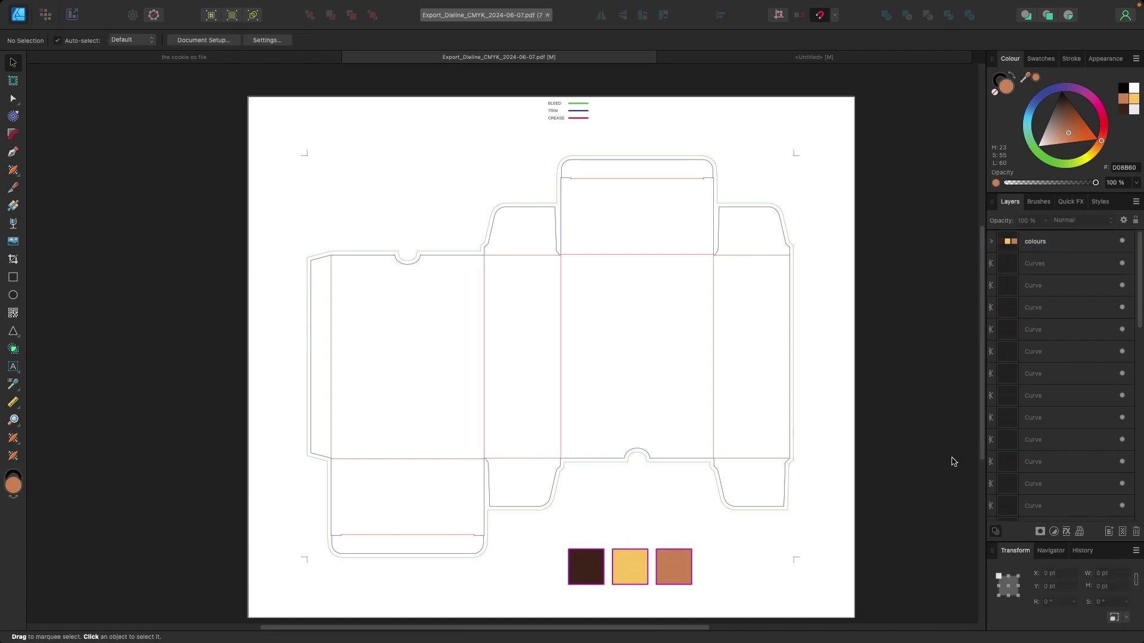
left_click(642, 576)
left_click(758, 566)
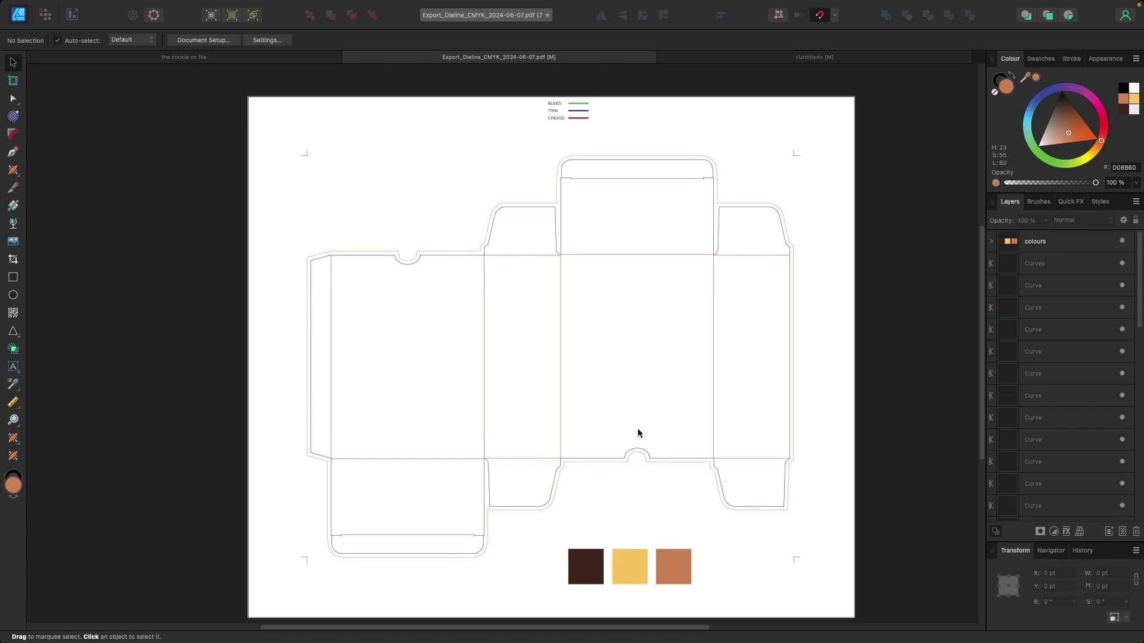
left_click(711, 159)
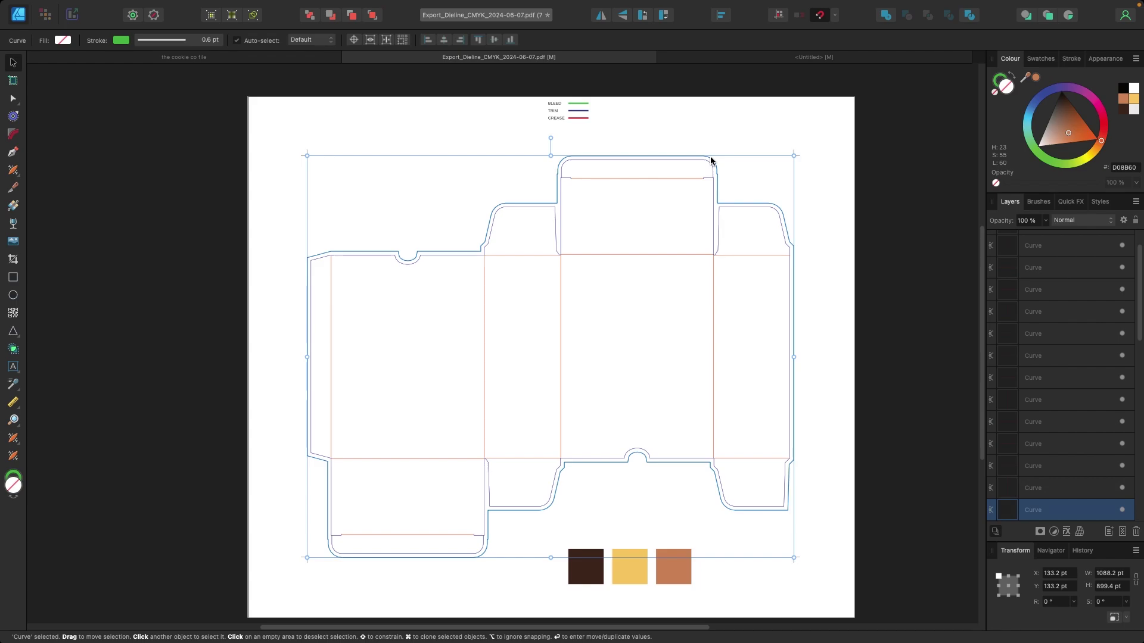
scroll(1050, 477, "down", 2)
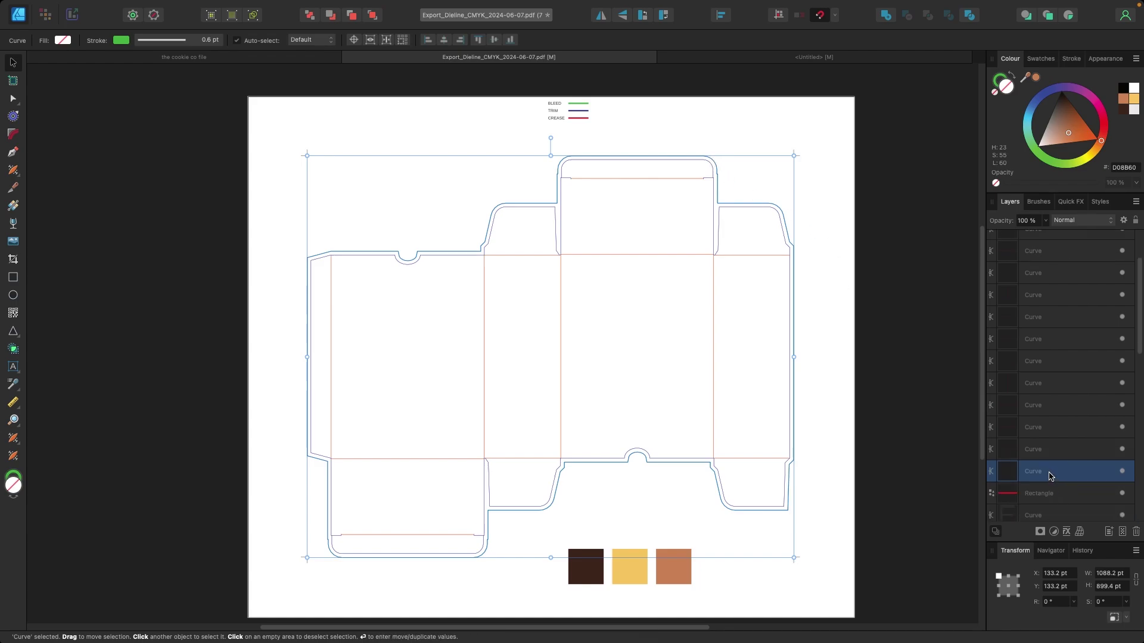
double_click(1050, 472)
type("bleed")
left_click(925, 468)
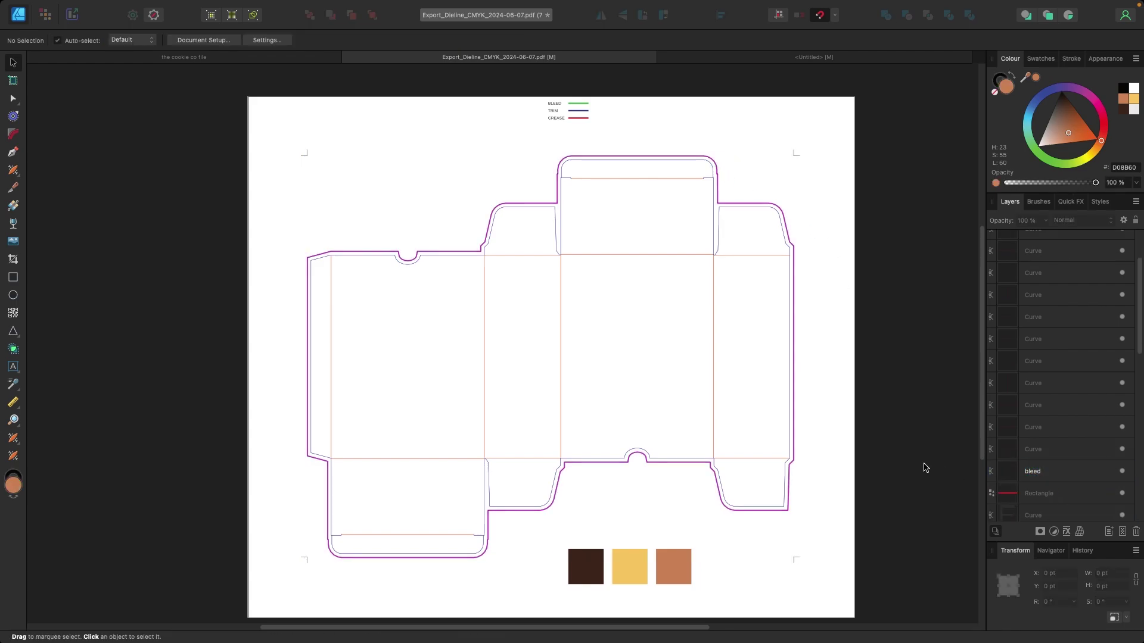
Step: Rename the trim line curves layer to 'trim'
left_click(664, 160)
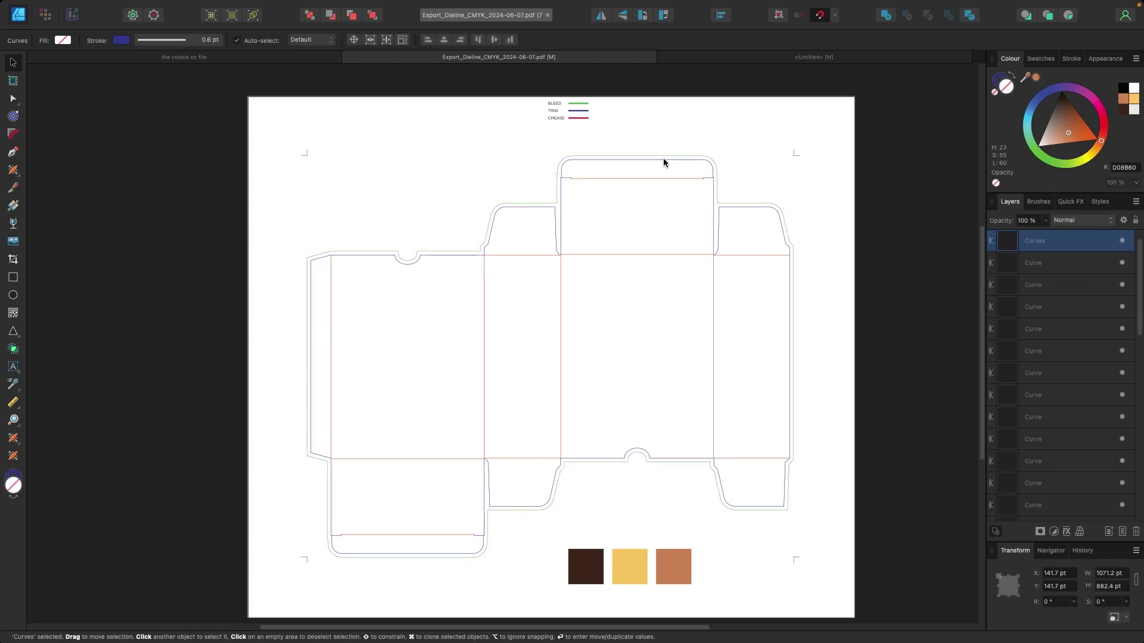
double_click(1048, 240)
type("trim")
left_click(918, 240)
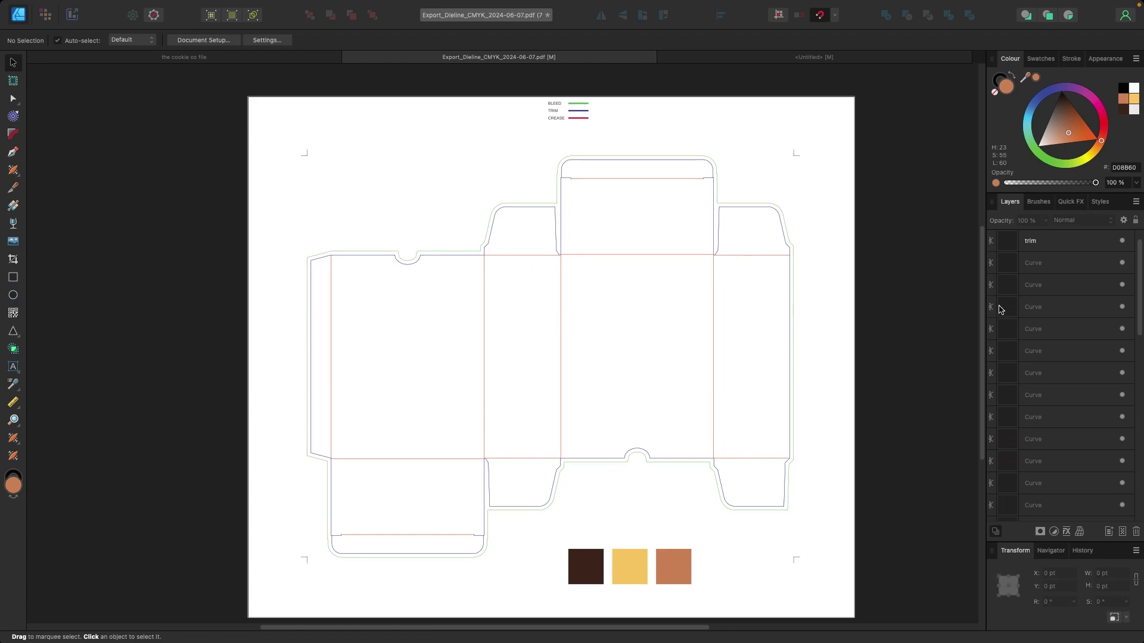
Step: Group the twelve crease line curves and name the group 'crease'
left_click(1058, 264)
scroll(1050, 335, "down", 3)
left_click(1049, 445, "shift")
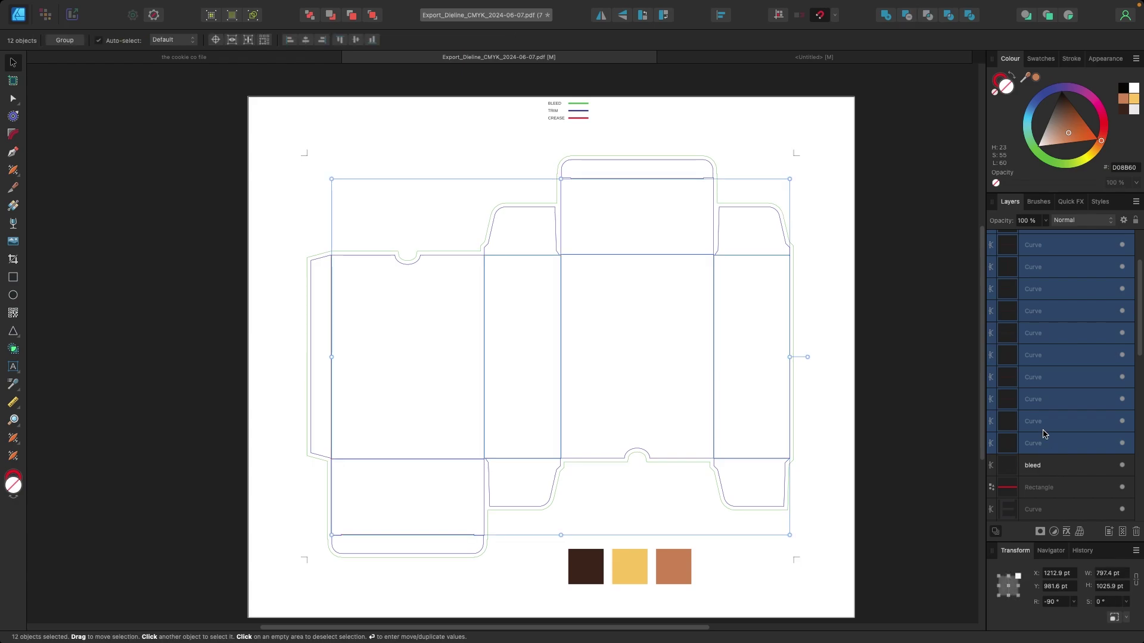
right_click(1049, 317)
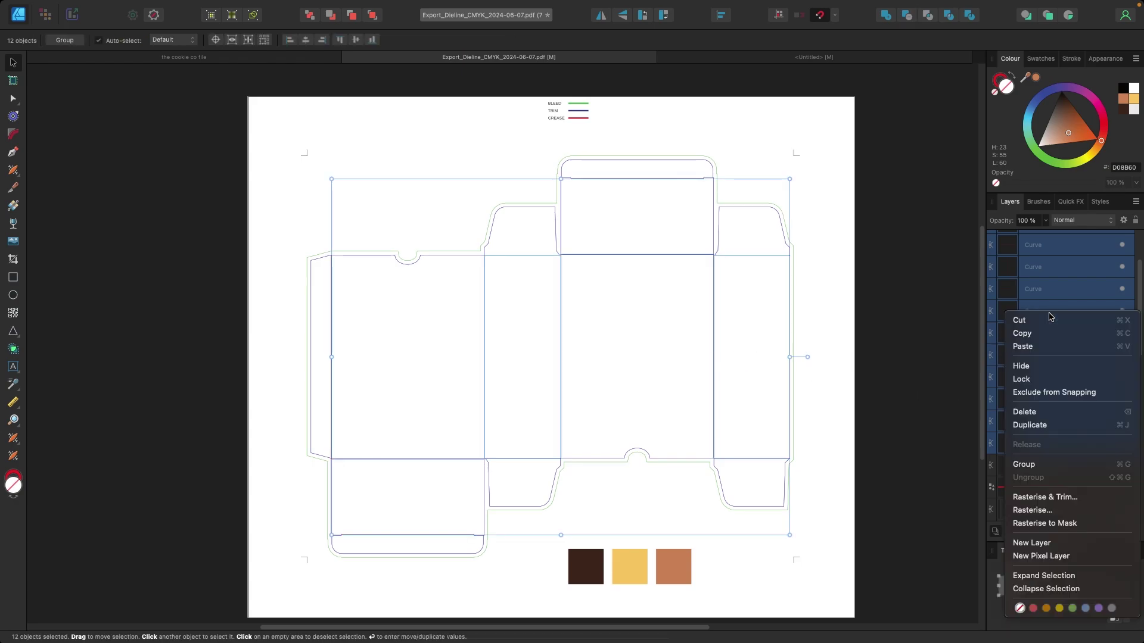
left_click(1035, 464)
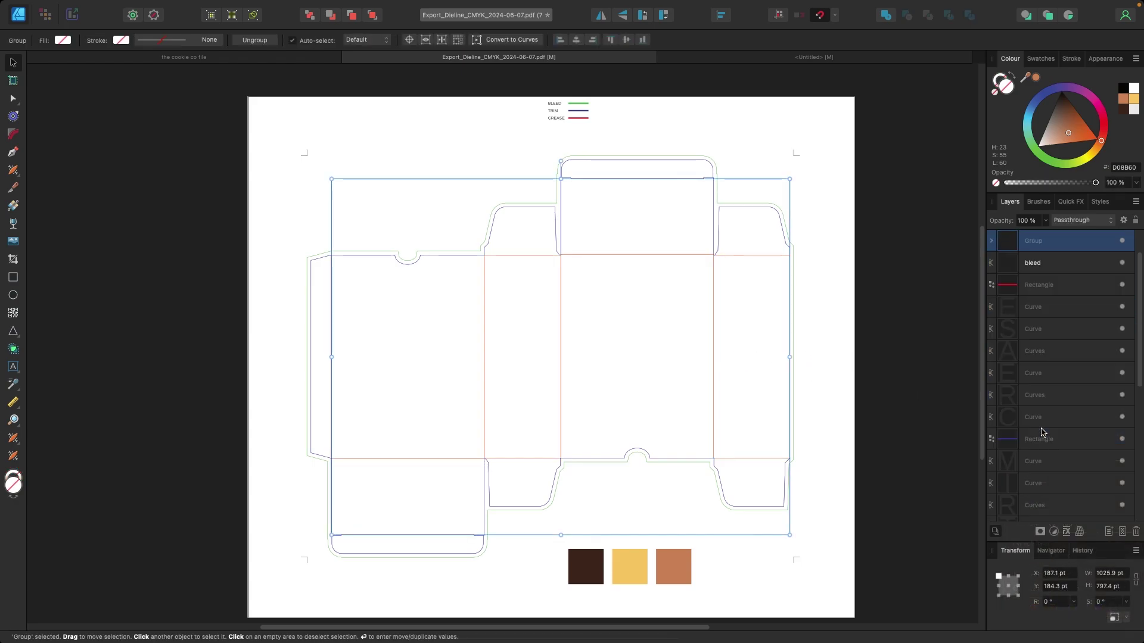
double_click(1036, 241)
type("crease")
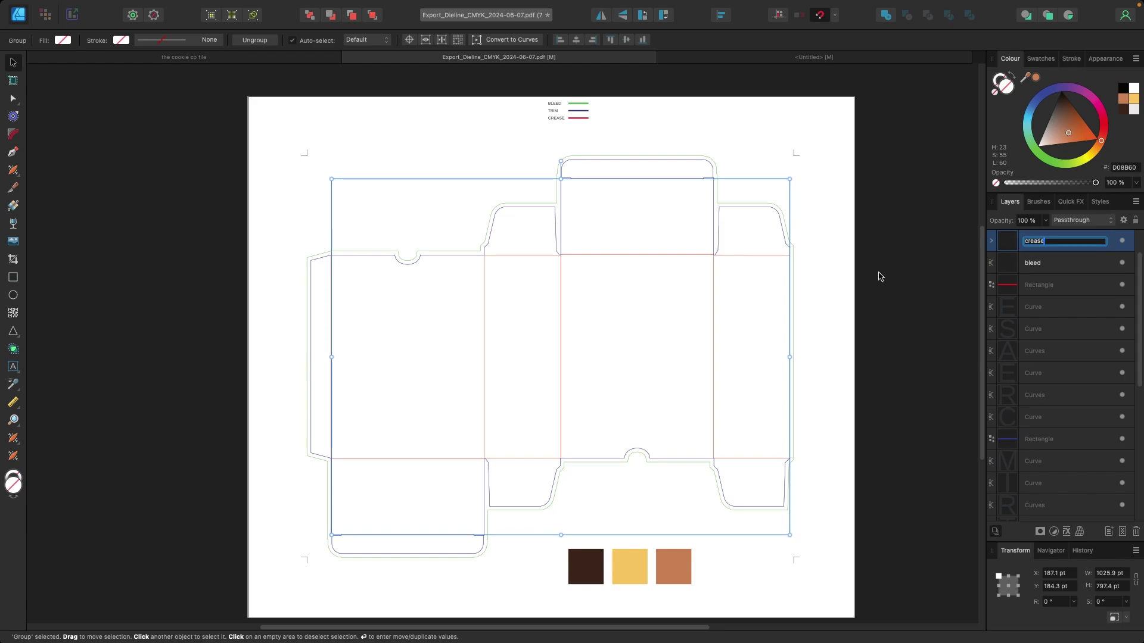
left_click(880, 276)
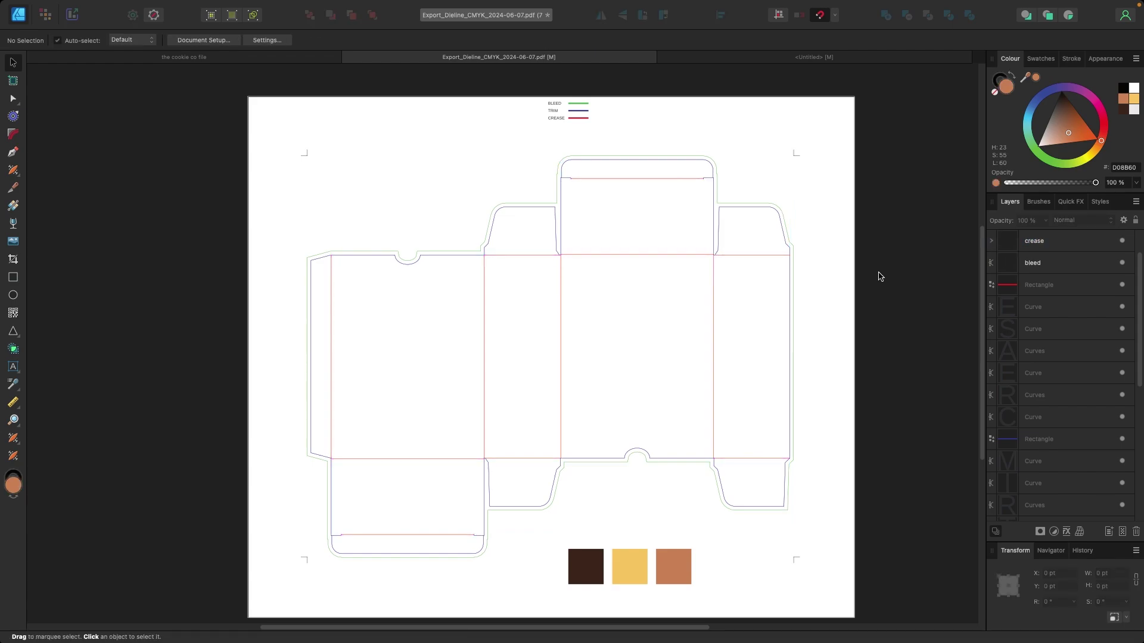
Step: Duplicate the bleed outline with Cmd+J and name the lower copy 'box fill colour'
scroll(880, 276, "down", 1)
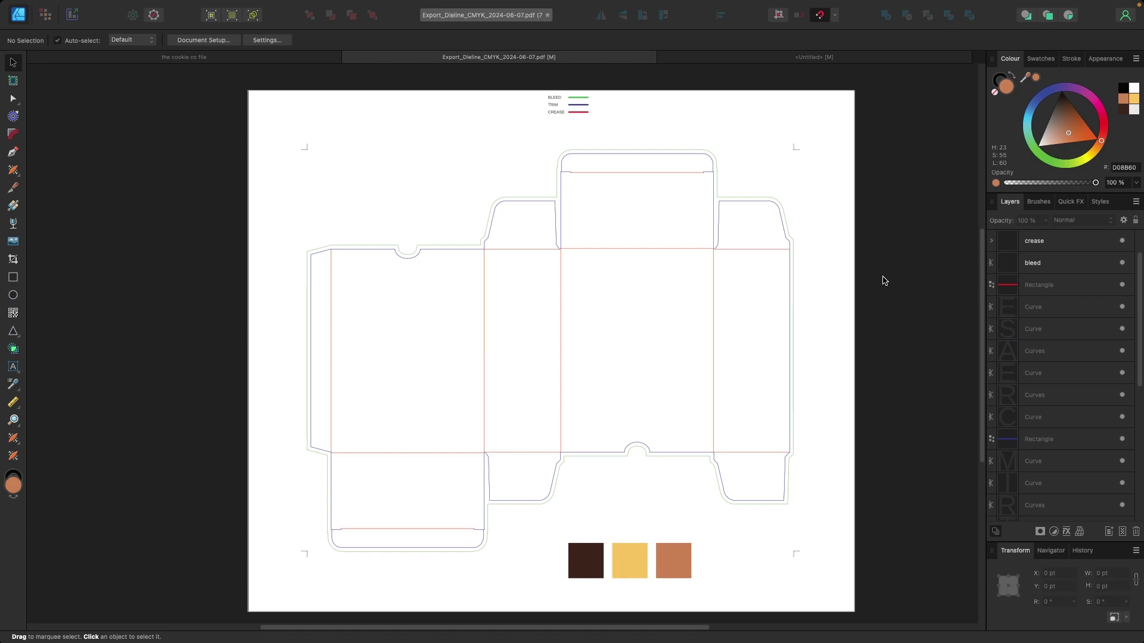
scroll(883, 280, "right", 5)
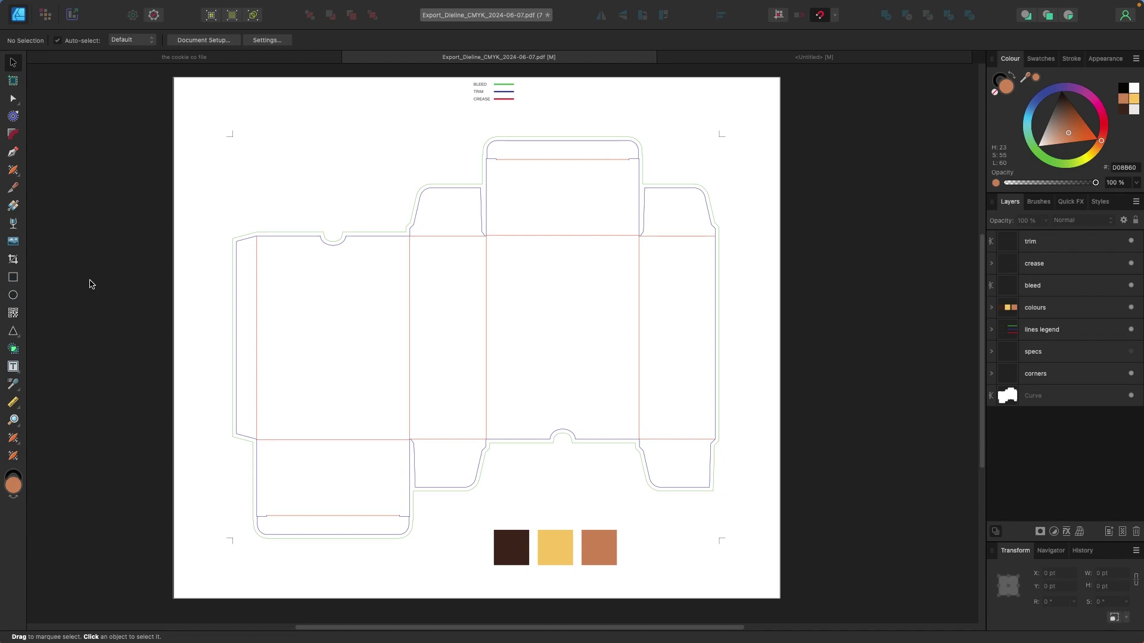
left_click(531, 138)
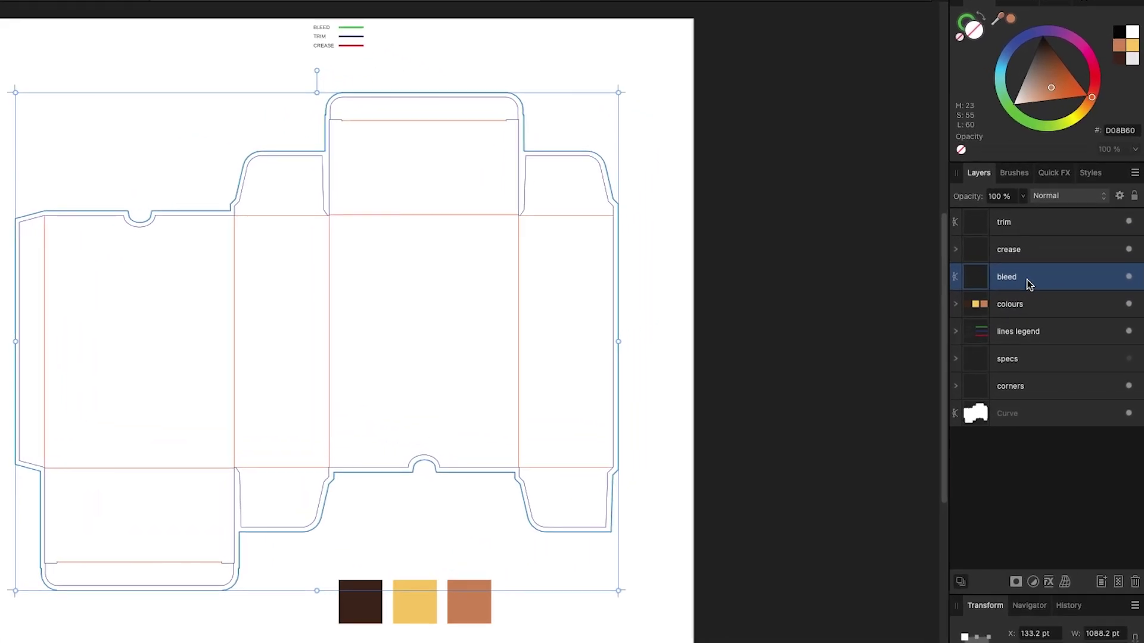
key("super+j")
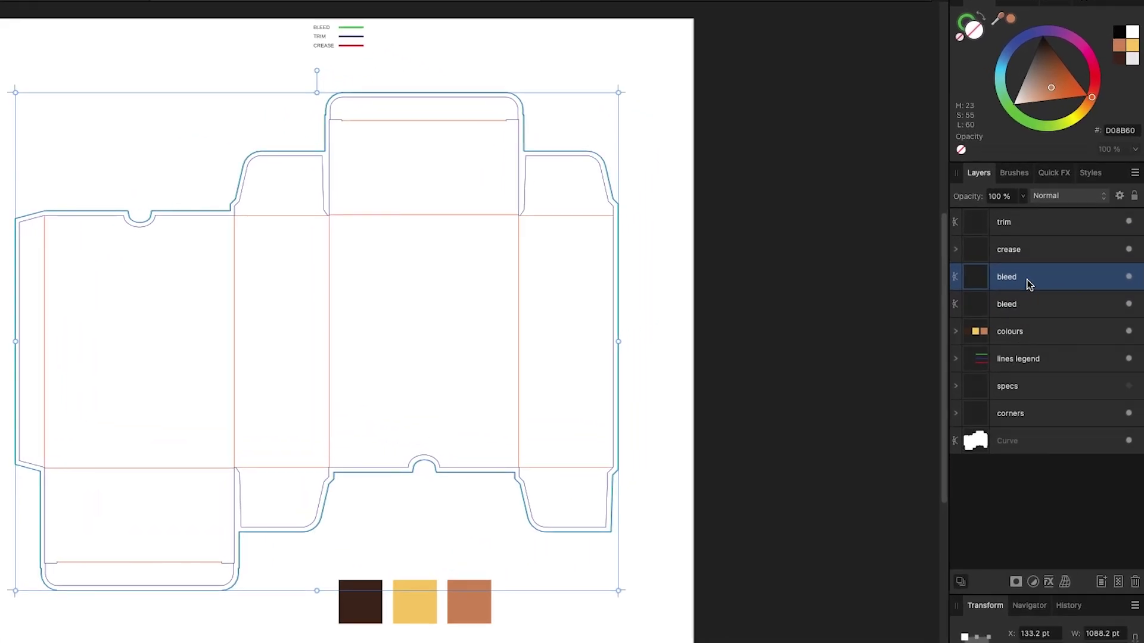
left_click(1034, 309)
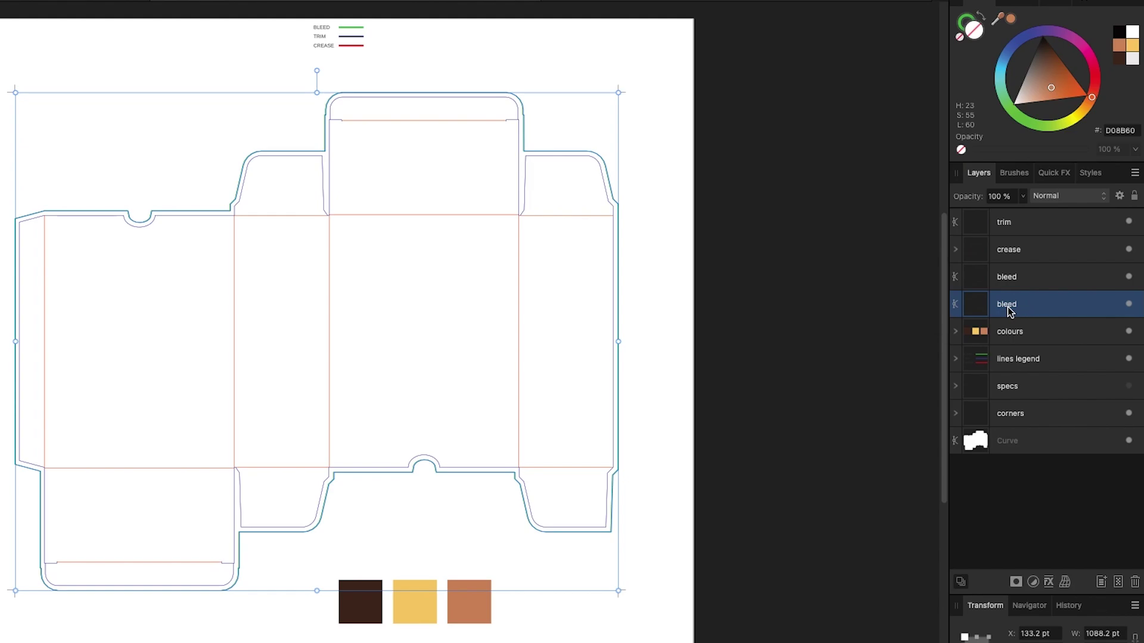
double_click(1007, 305)
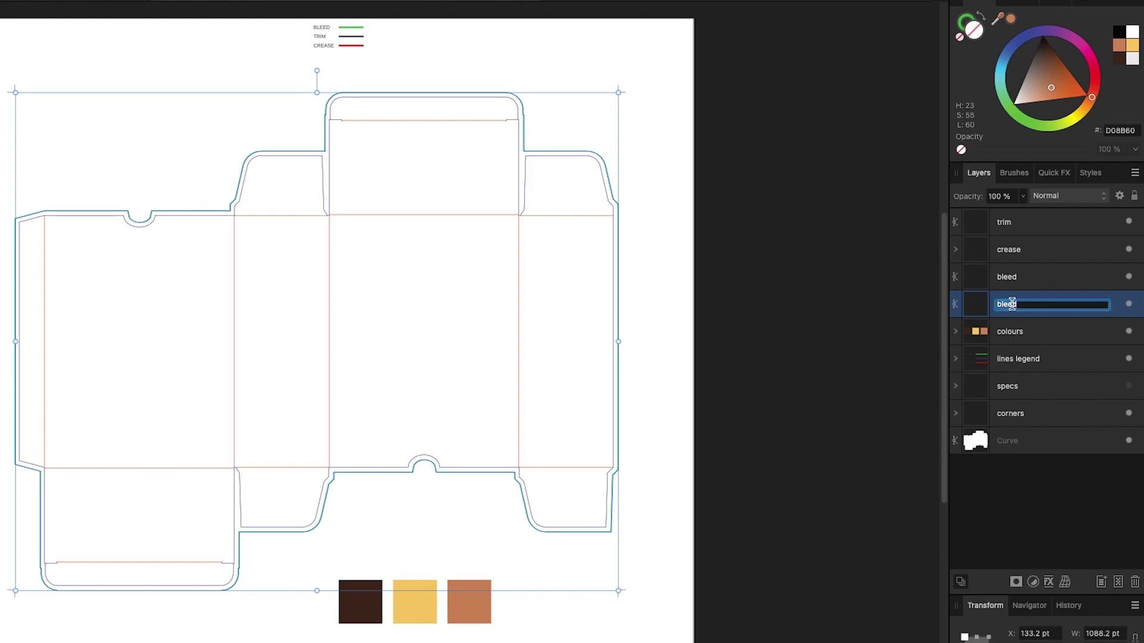
type("box fill colour")
left_click(897, 313)
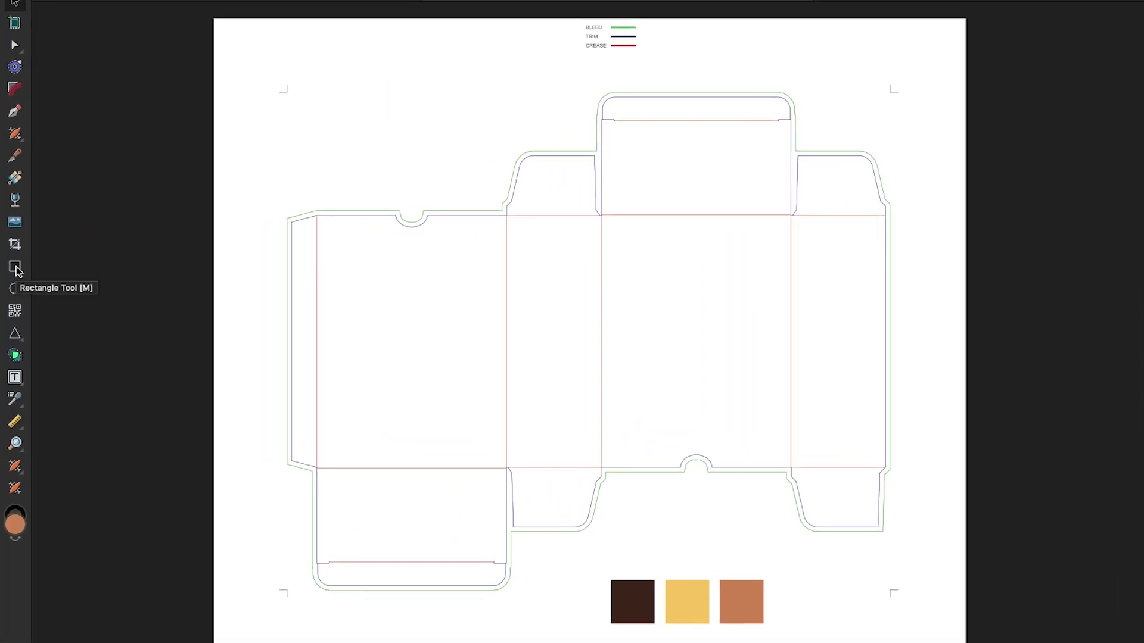
Step: Draw a rectangle over the whole dieline, fill it 452A1D brown, and clip it into 'box fill colour'
left_click(16, 268)
mouse_move(257, 73)
left_mouse_down()
mouse_move(288, 115)
mouse_move(860, 333)
mouse_move(998, 551)
mouse_move(992, 619)
left_mouse_up()
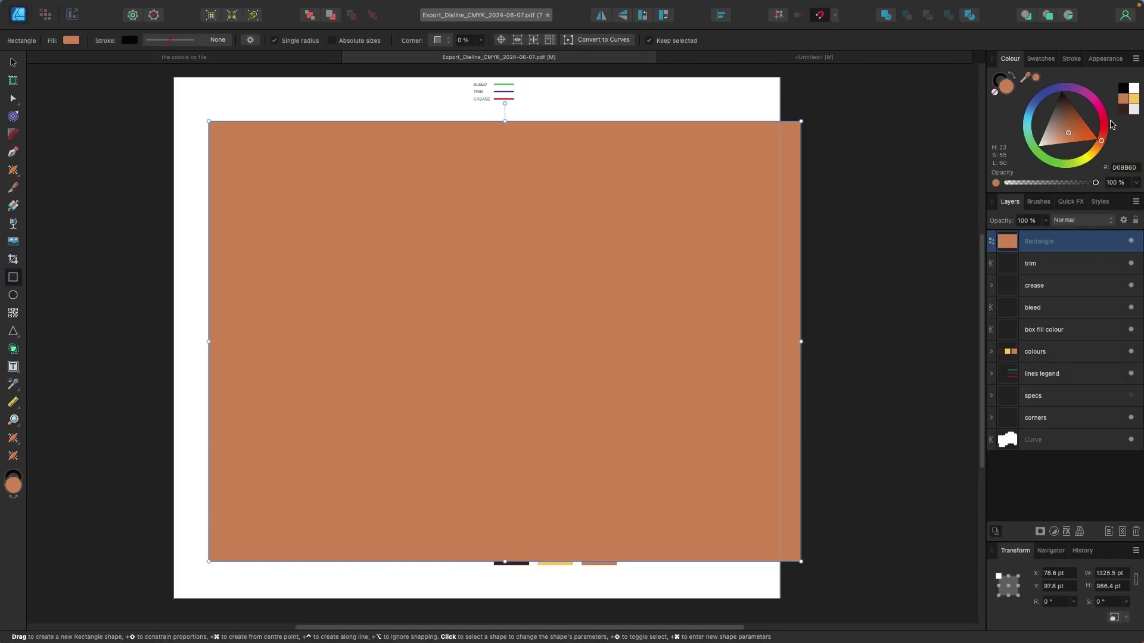
left_click(1123, 111)
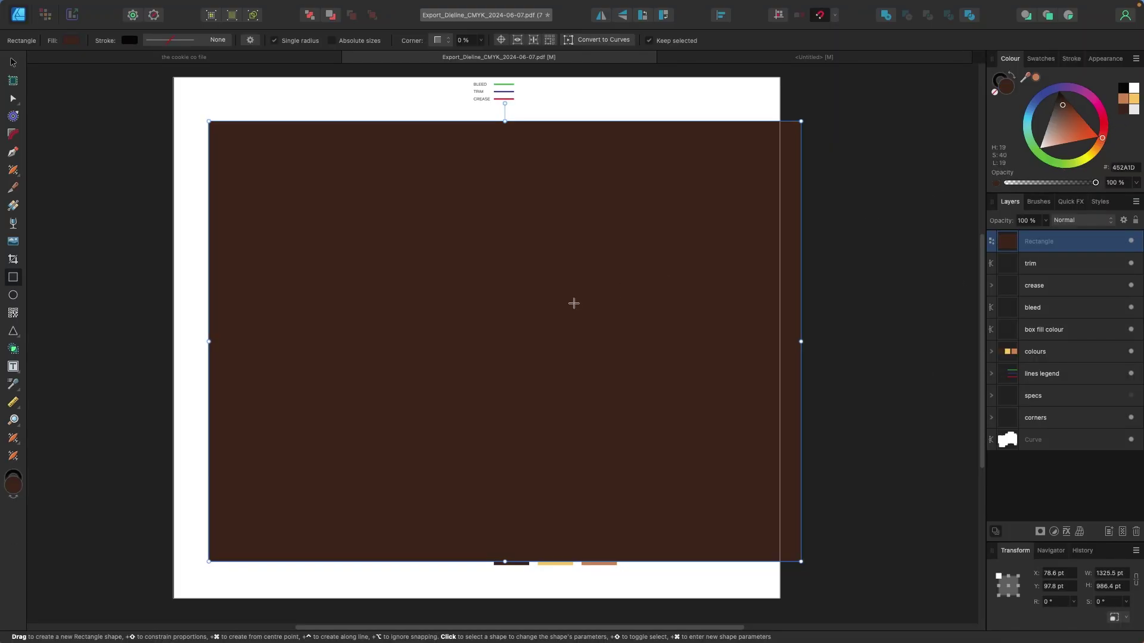
left_click(14, 66)
mouse_move(509, 350)
left_mouse_down()
mouse_move(507, 290)
mouse_move(504, 341)
left_mouse_up()
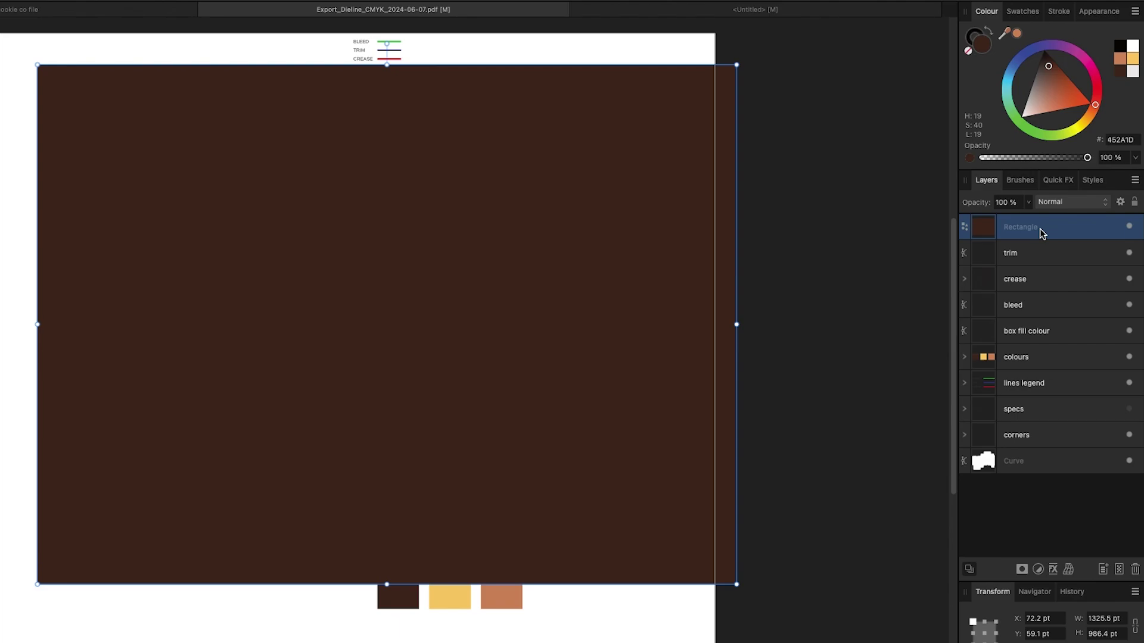
left_click_drag(1040, 229, 1040, 334)
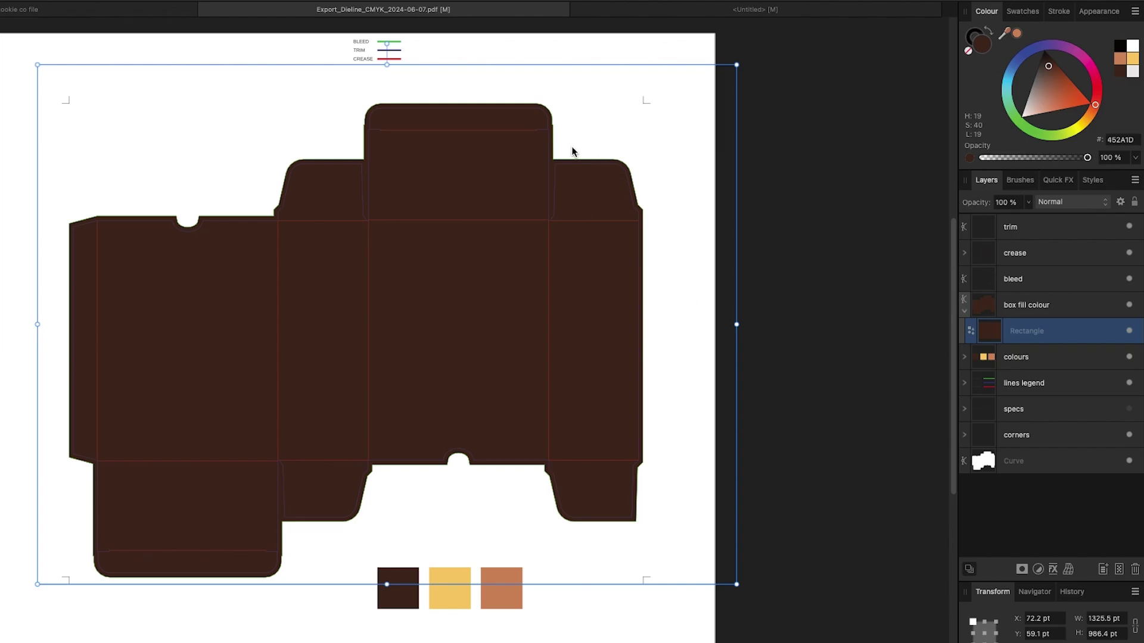
key("Escape")
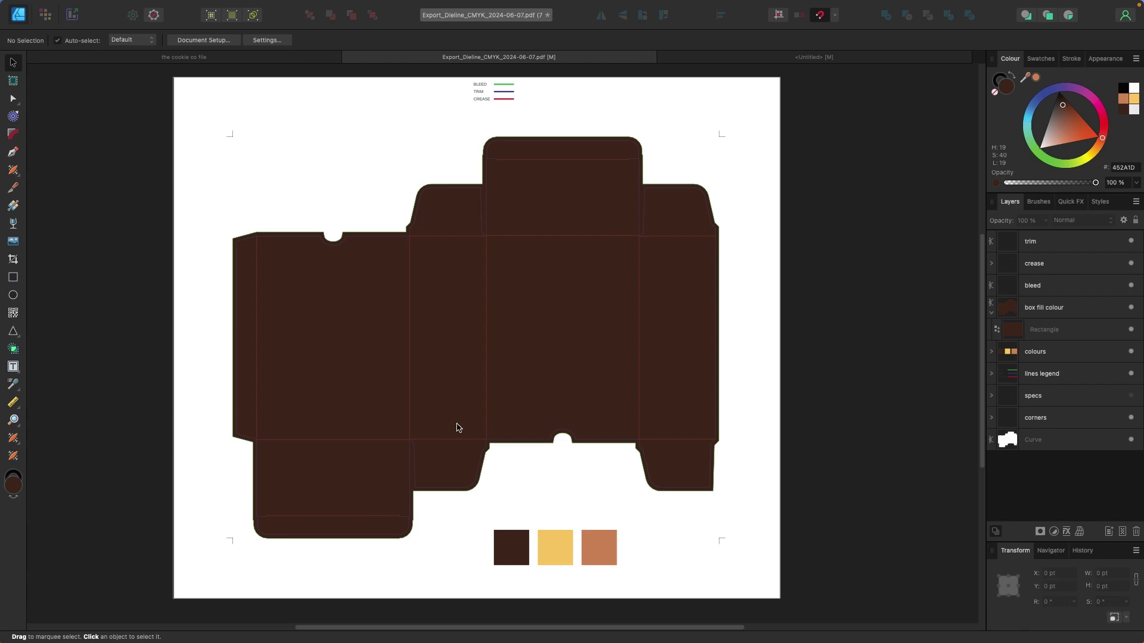
Step: Add 'another' text to the box front panel with a second line reading 'please'
key("super+equal")
left_click_drag(13, 366, 59, 369)
left_click(498, 230)
key("super+v")
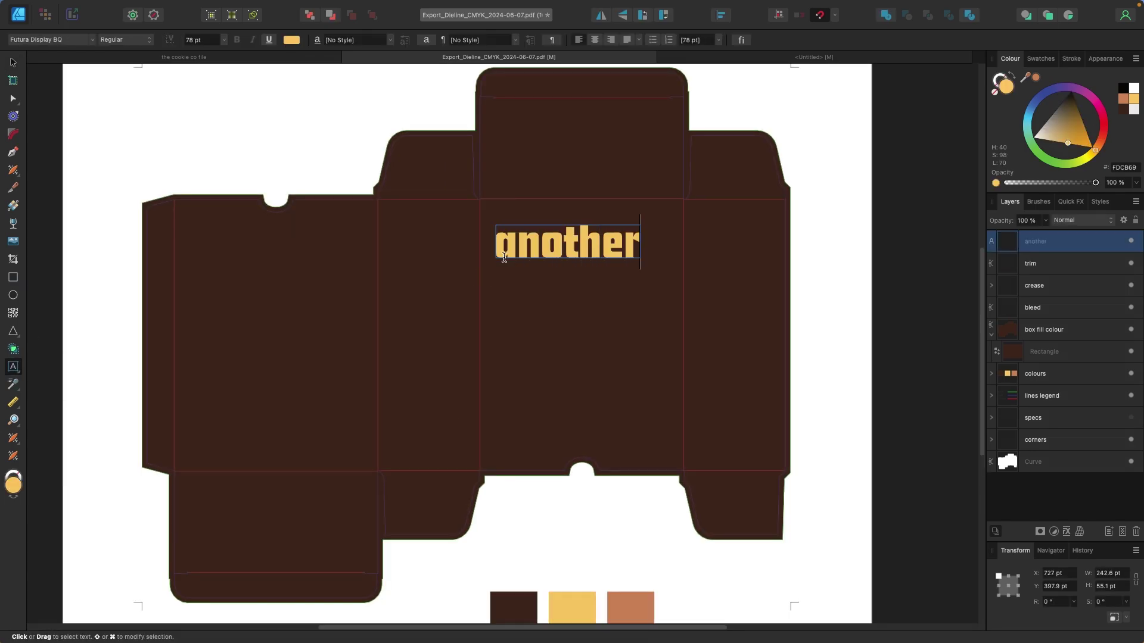
key("super+v")
key("super+a")
type("please")
key("Escape")
left_click(649, 271)
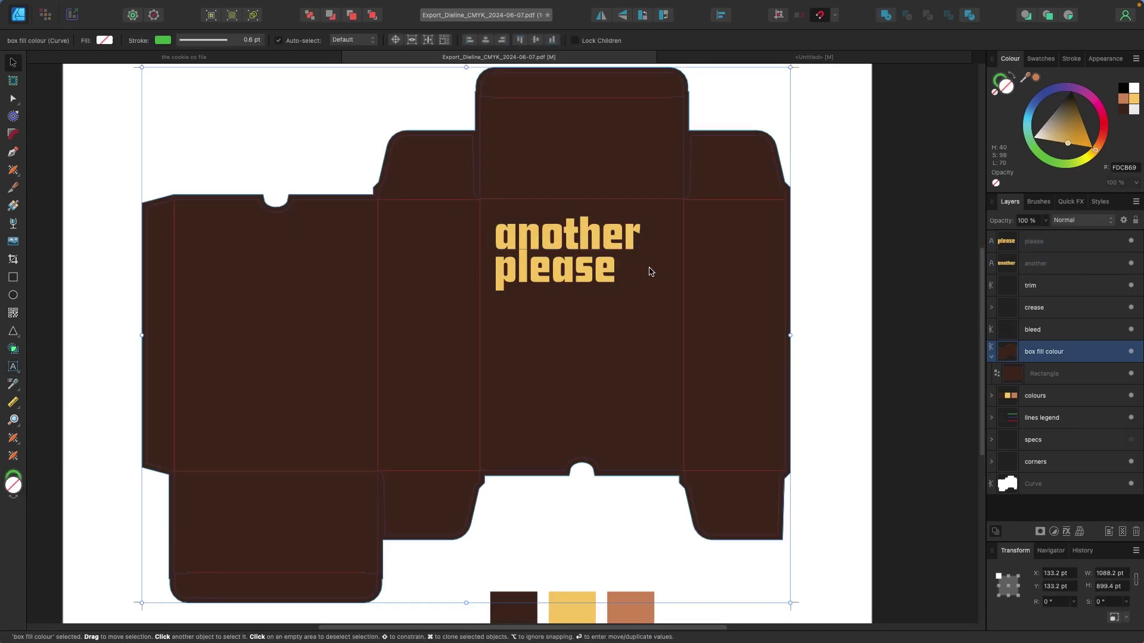
key("Escape")
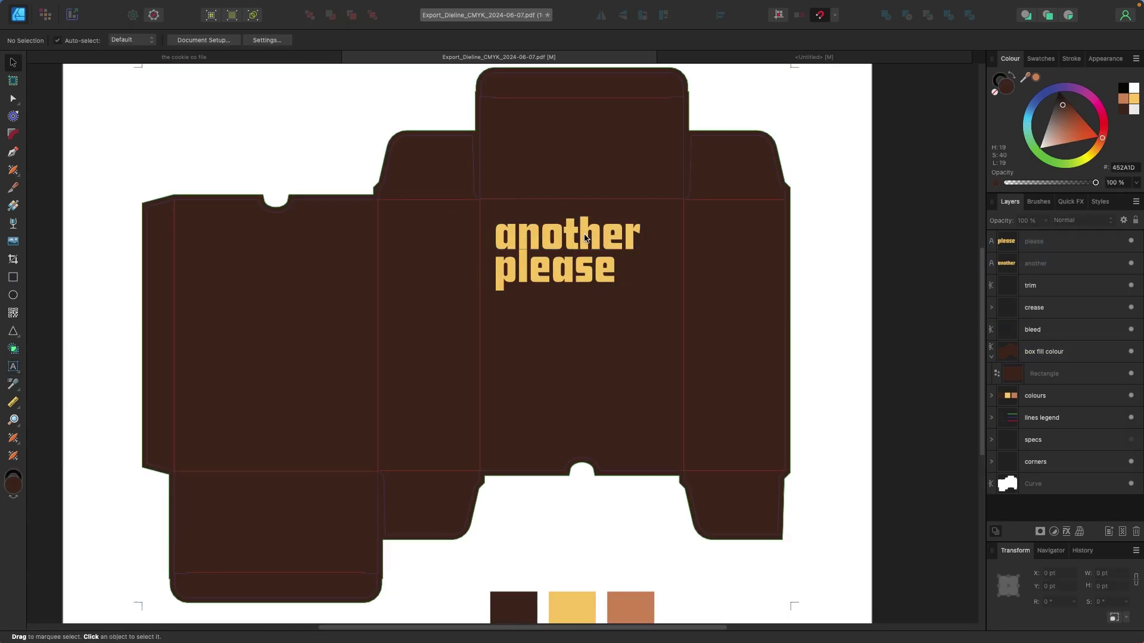
Step: Colour 'please' and the letter n in 'another' orange D08B60
left_click(533, 281)
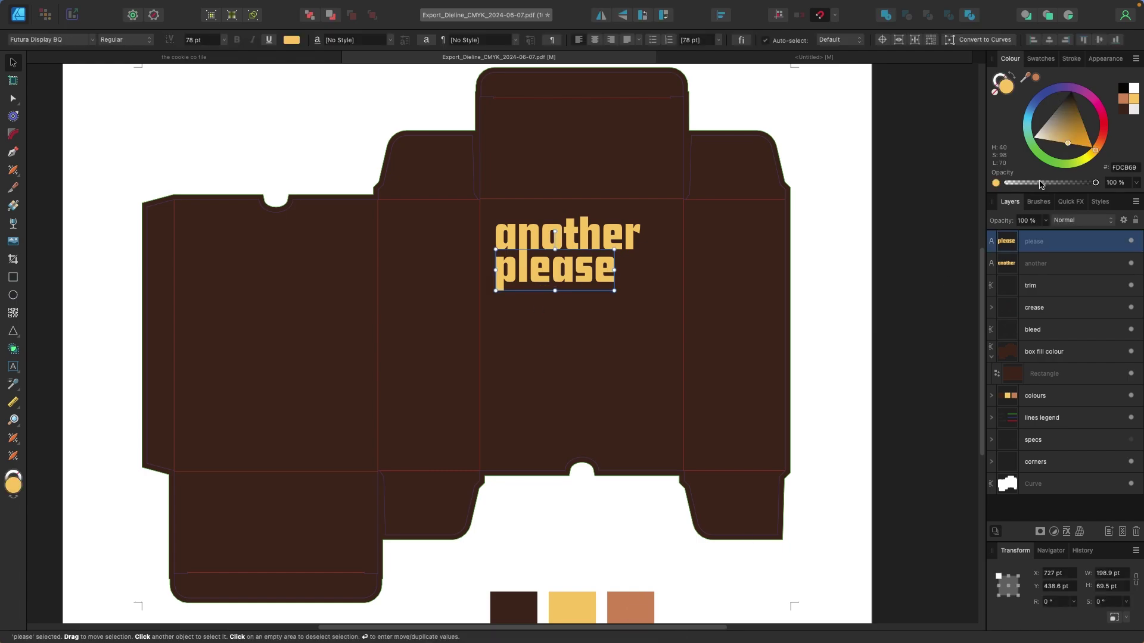
left_click(1123, 99)
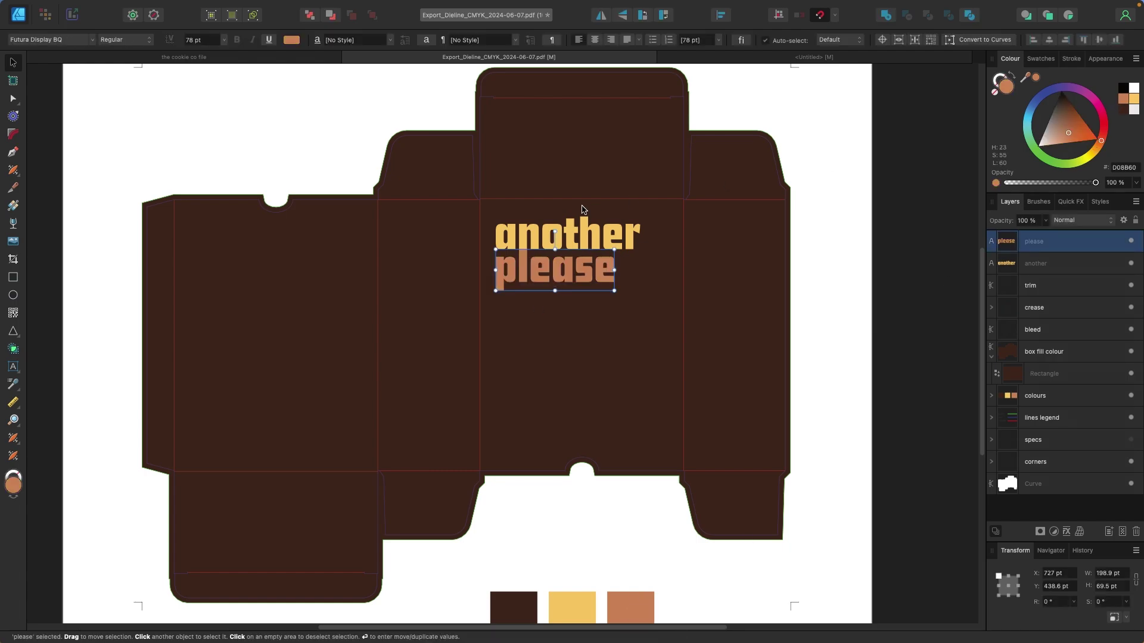
scroll(582, 209, "up", 5)
scroll(582, 209, "up", 3)
left_click(563, 274)
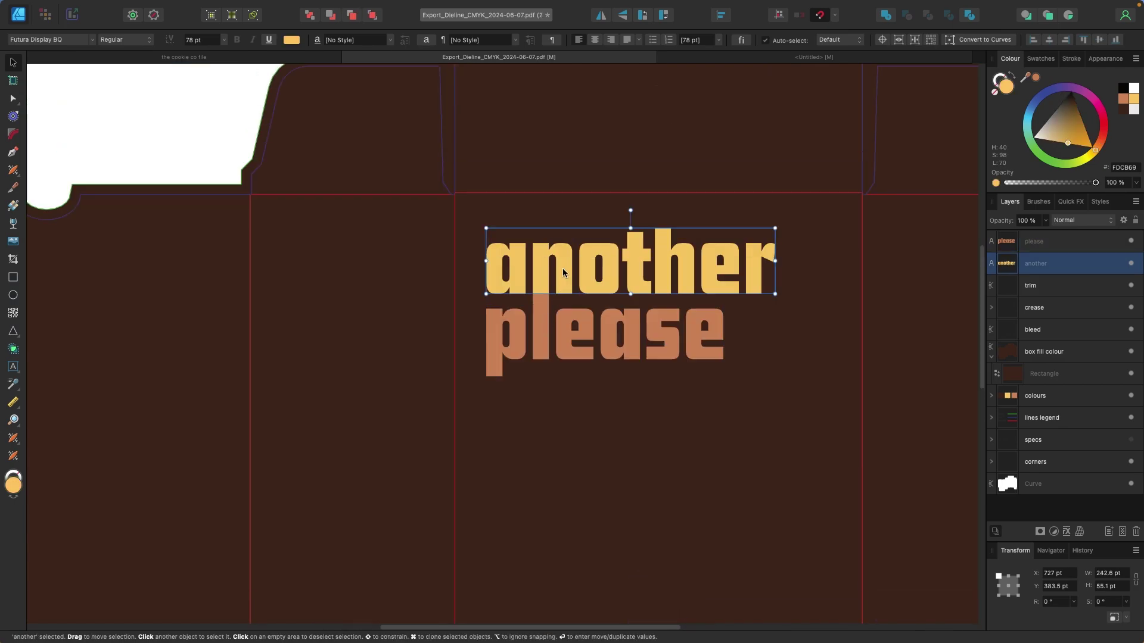
double_click(546, 274)
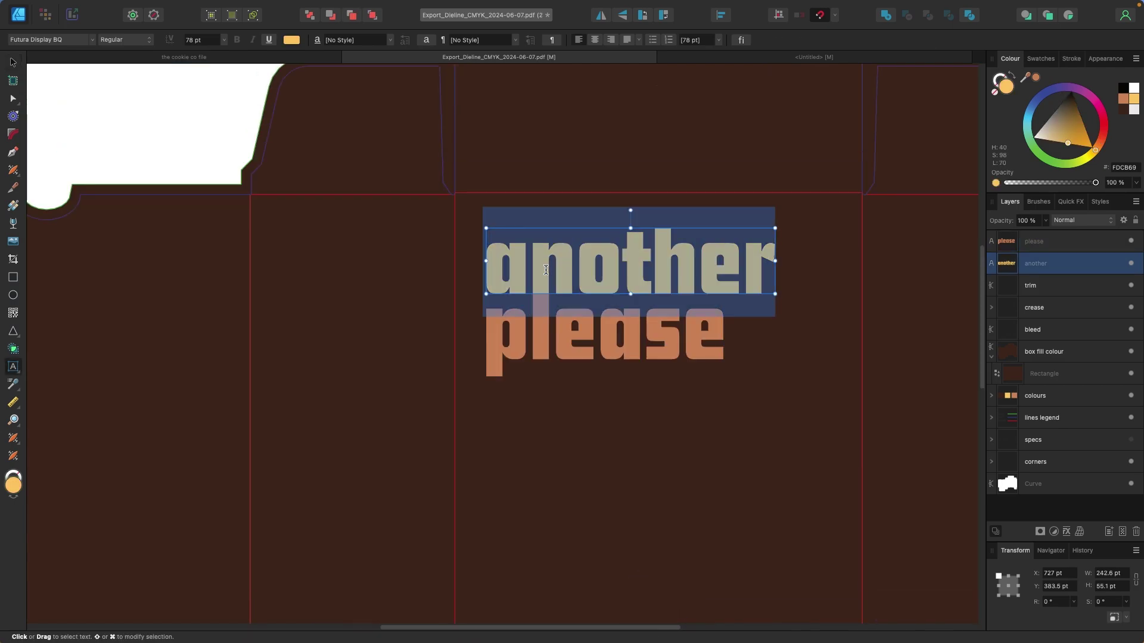
left_click(546, 275)
left_click_drag(547, 270, 565, 272)
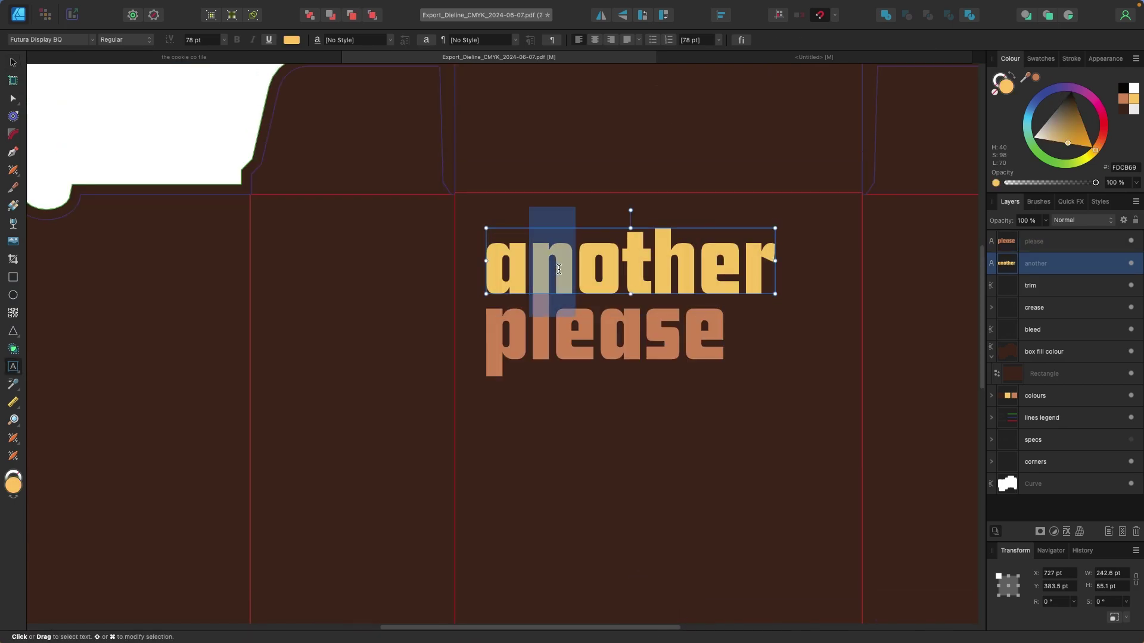
left_click(1123, 99)
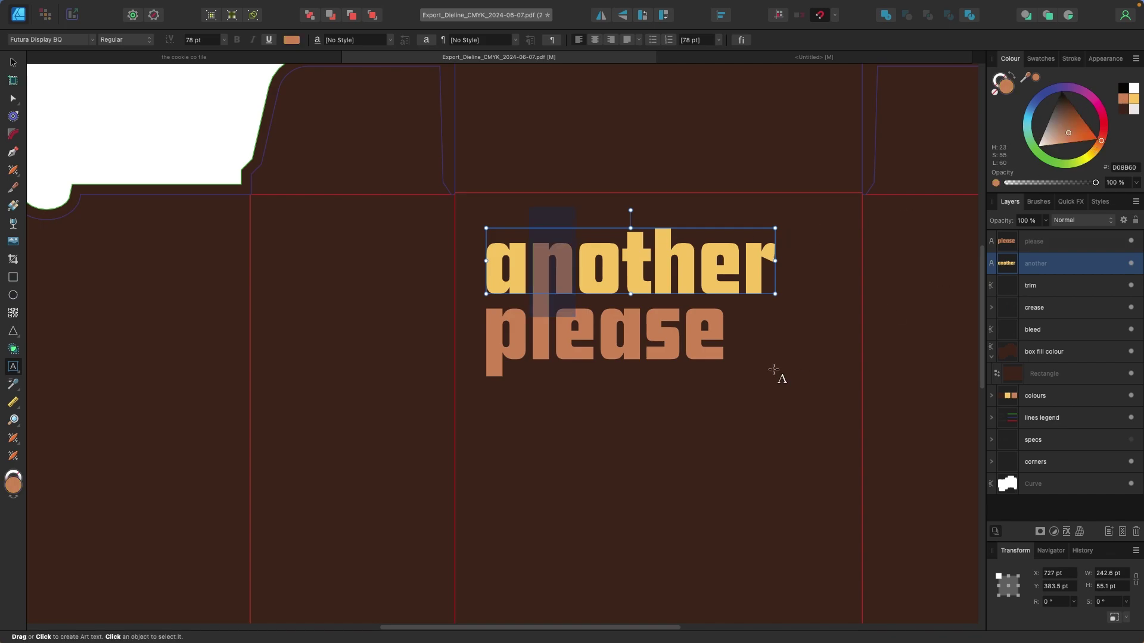
left_click(13, 63)
left_click(548, 434)
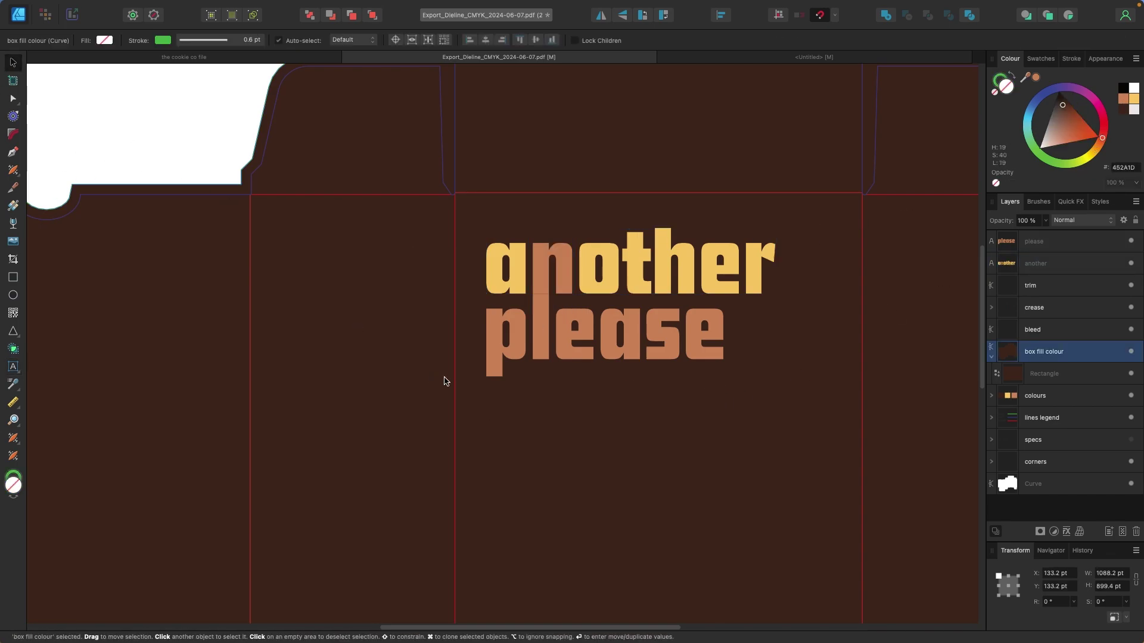
Step: Add a period to make 'please.' and paste the dancing cookie image beneath, slightly enlarged
scroll(444, 381, "up", 5)
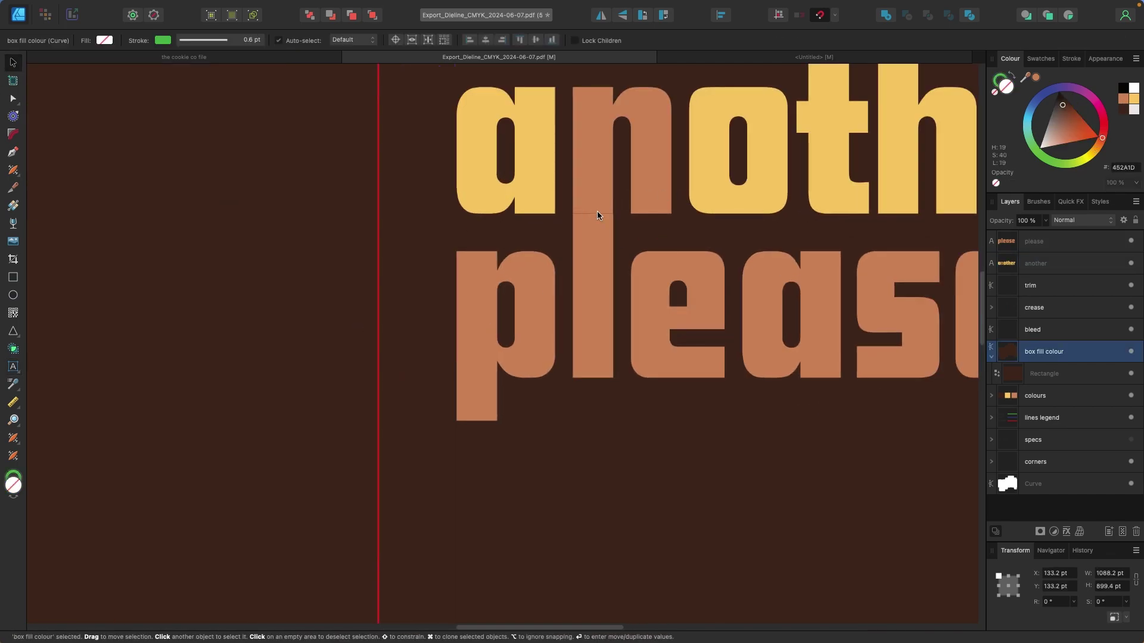
key("super+minus")
key("super+minus")
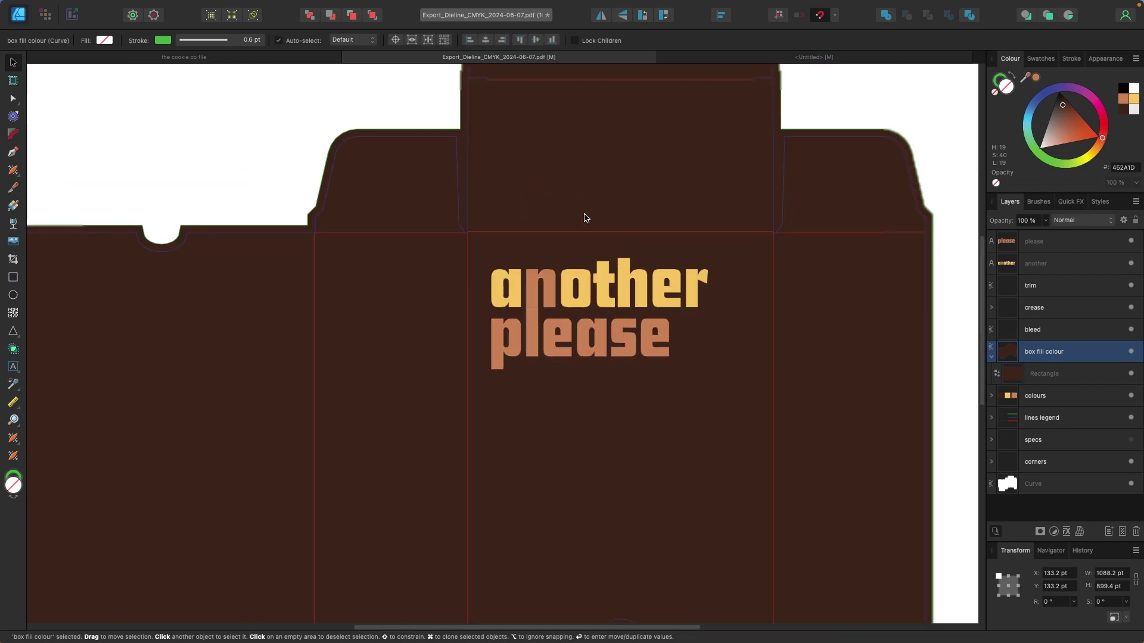
double_click(659, 352)
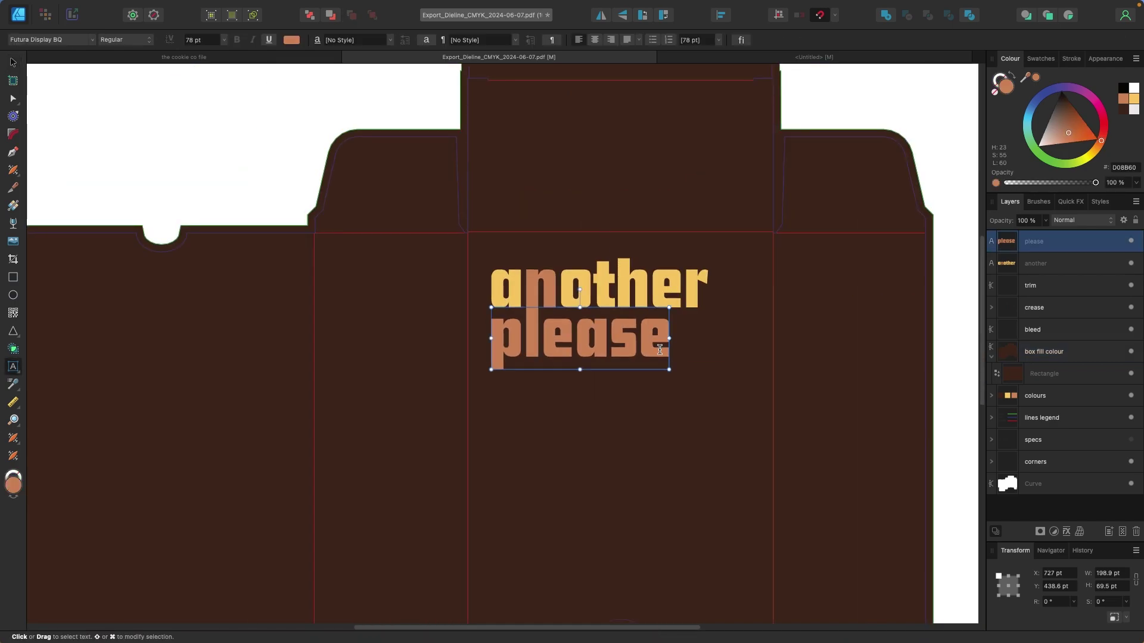
type(".")
key("Escape")
left_click(158, 147)
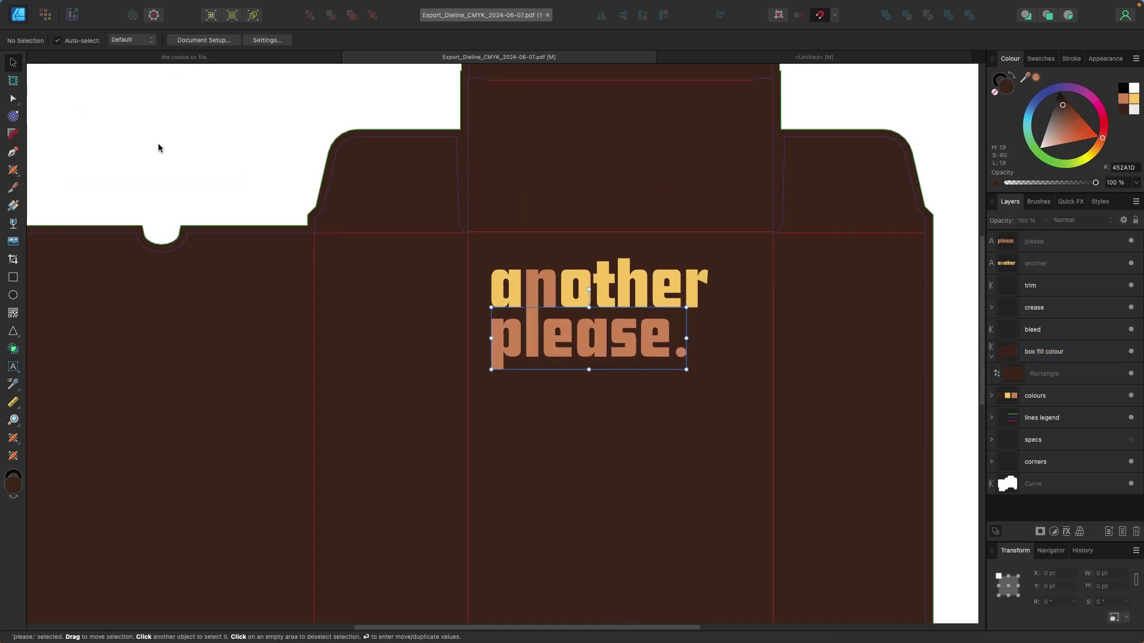
key("super+minus")
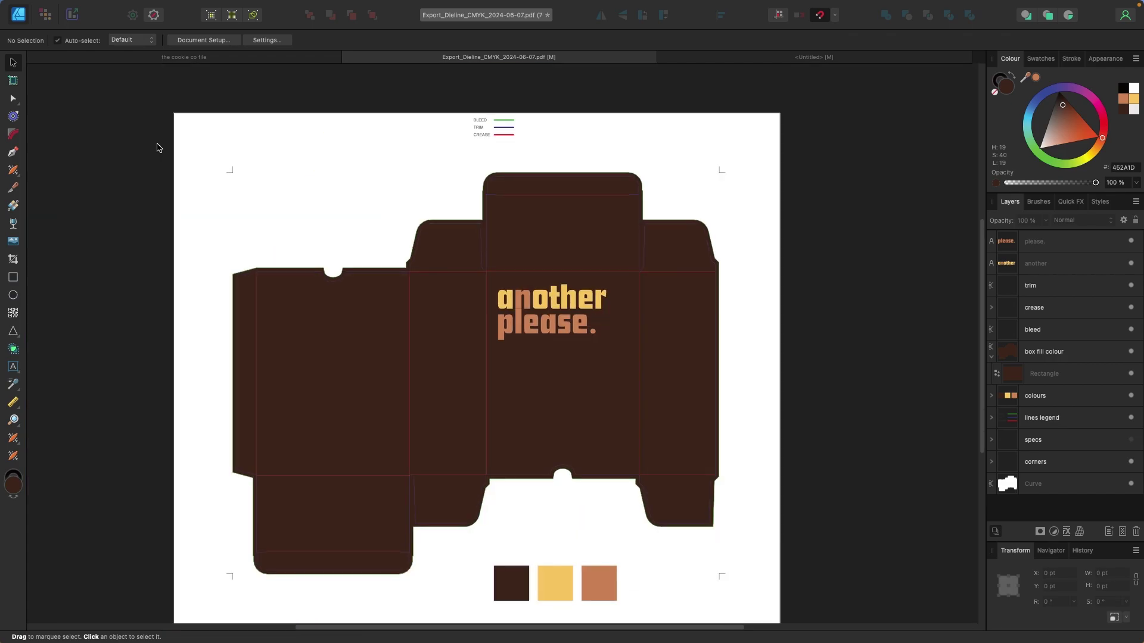
scroll(179, 196, "down", 2)
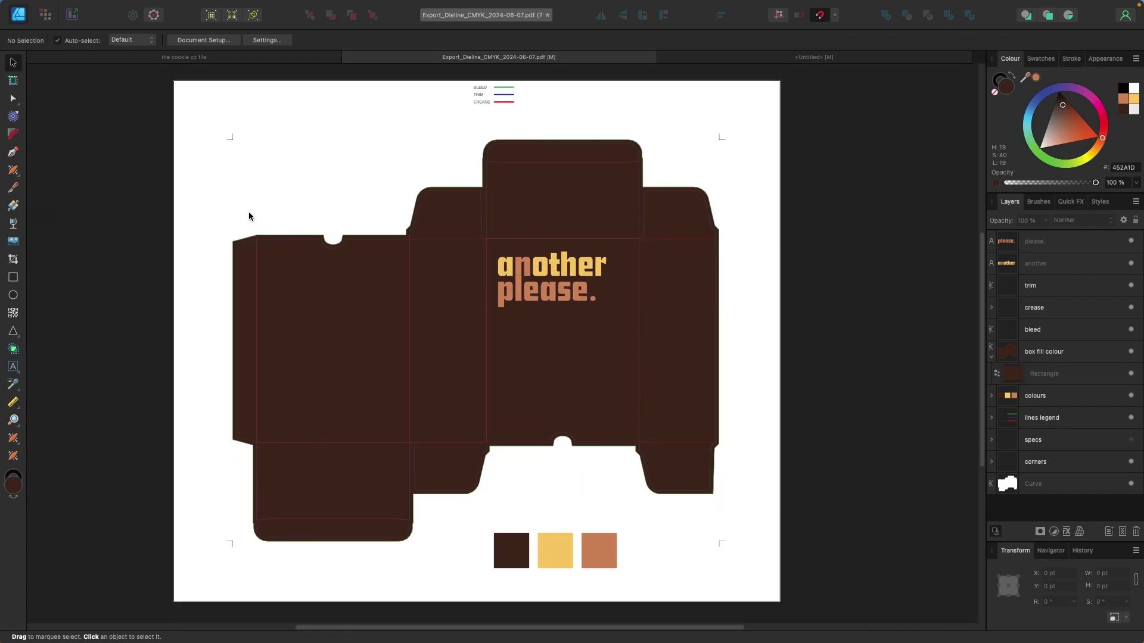
key("super+v")
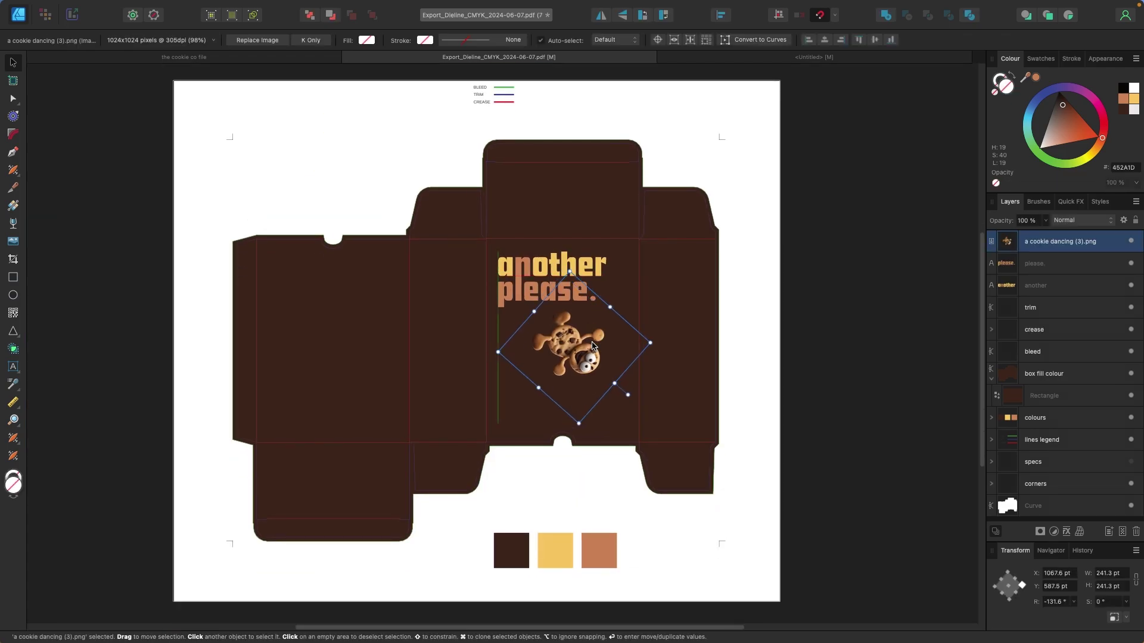
mouse_move(593, 344)
left_mouse_down()
mouse_move(653, 342)
mouse_move(590, 336)
left_mouse_up()
Step: Add yellow 'cookie co.' text centred under the cookie and paste the four-line tagline beneath it
left_click(837, 360)
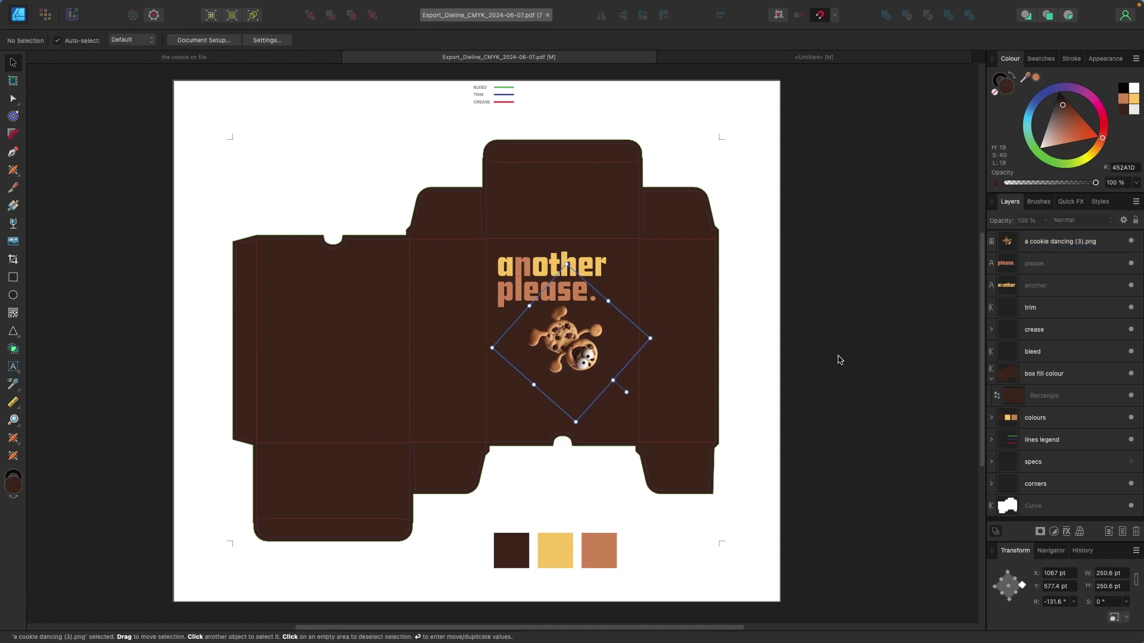
left_click(13, 367)
left_click_drag(517, 388, 519, 400)
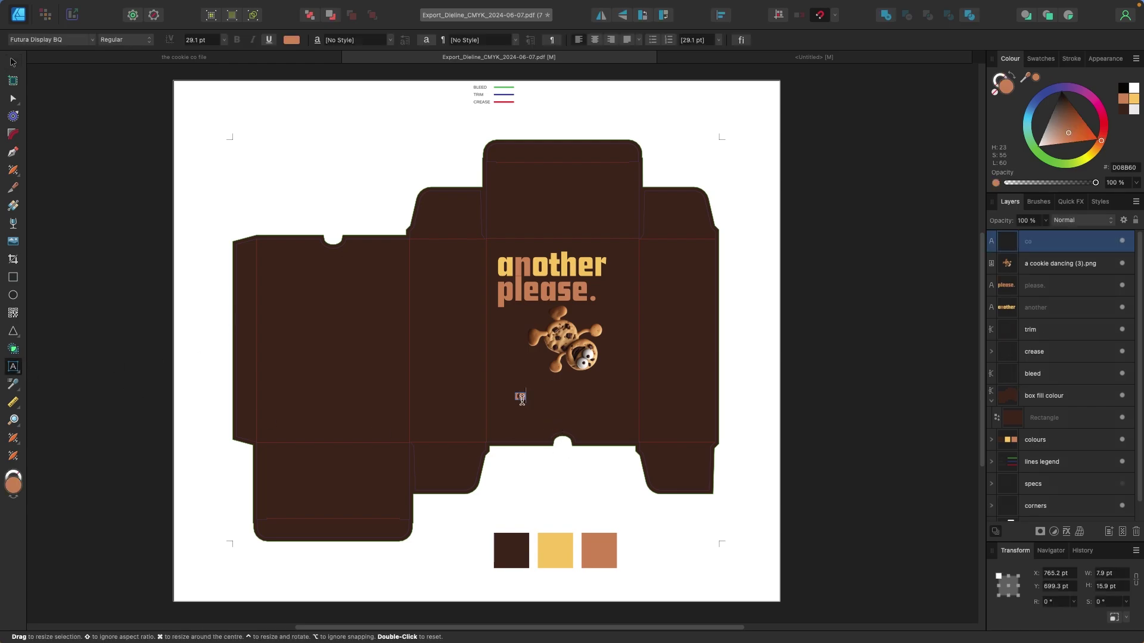
type("cookie co.")
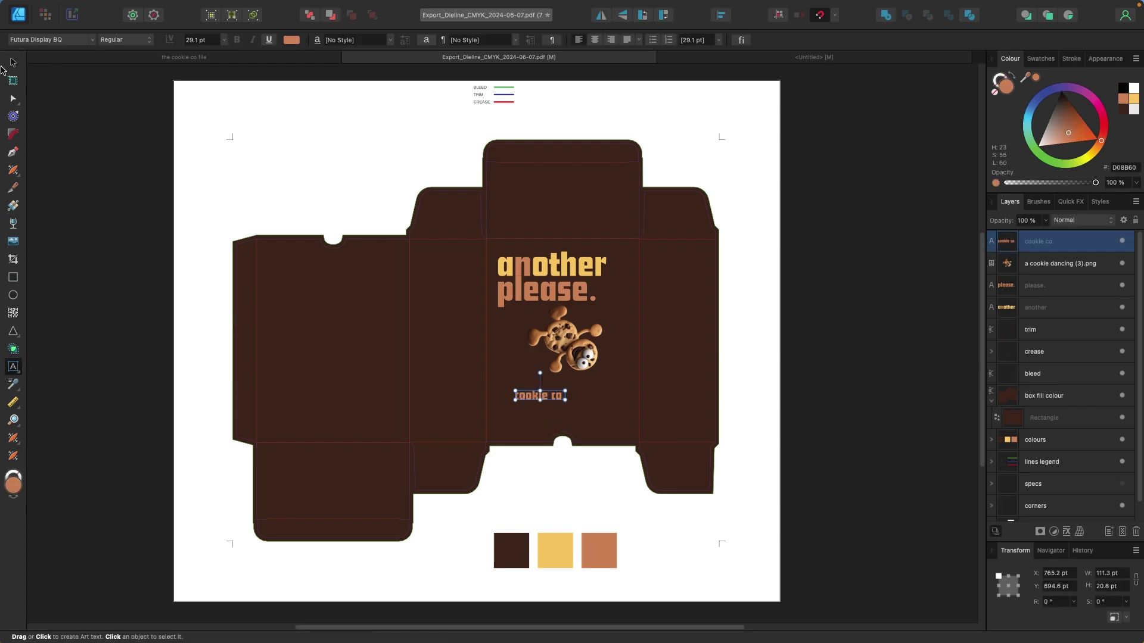
left_click(13, 62)
left_click(1137, 99)
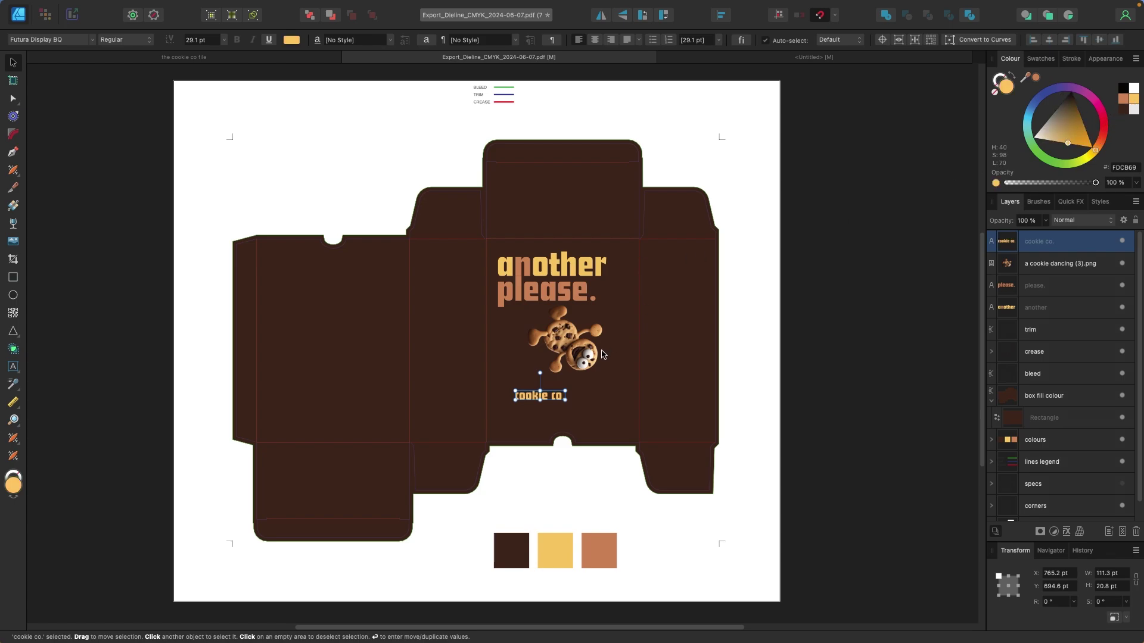
mouse_move(567, 390)
left_mouse_down()
mouse_move(583, 385)
mouse_move(601, 403)
mouse_move(584, 395)
left_mouse_up()
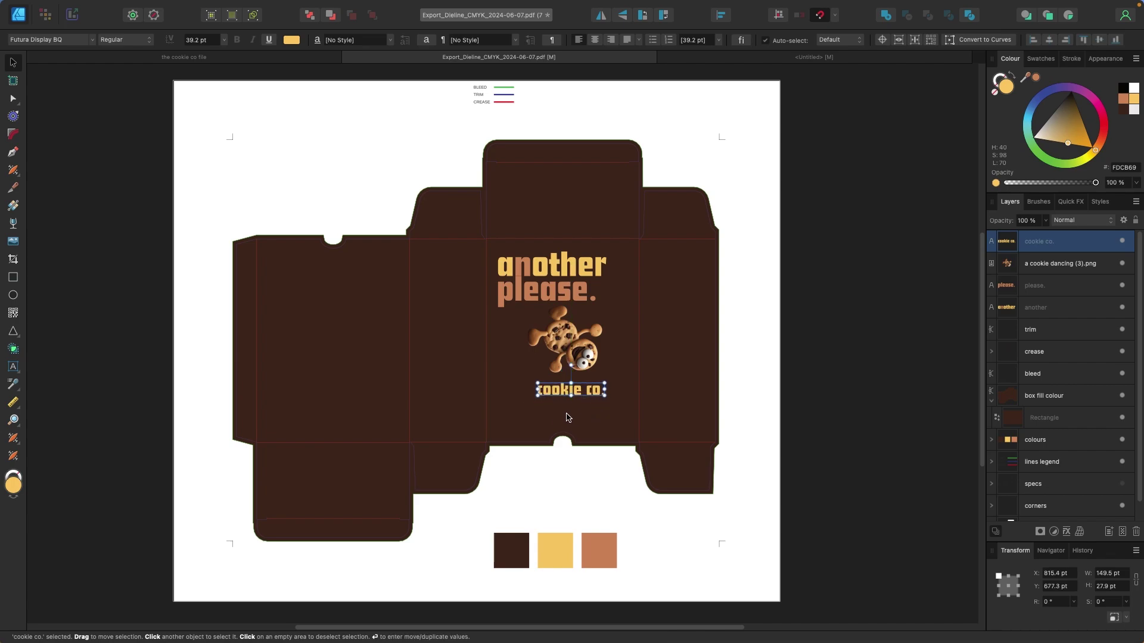
left_click(567, 418)
left_click(850, 388)
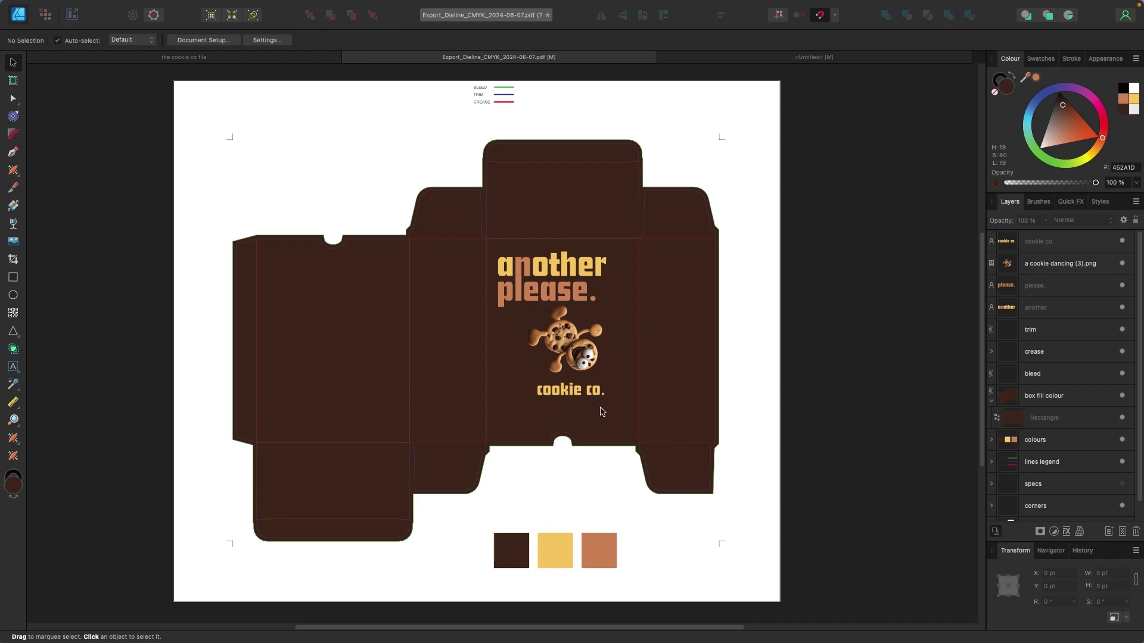
key("ctrl+v")
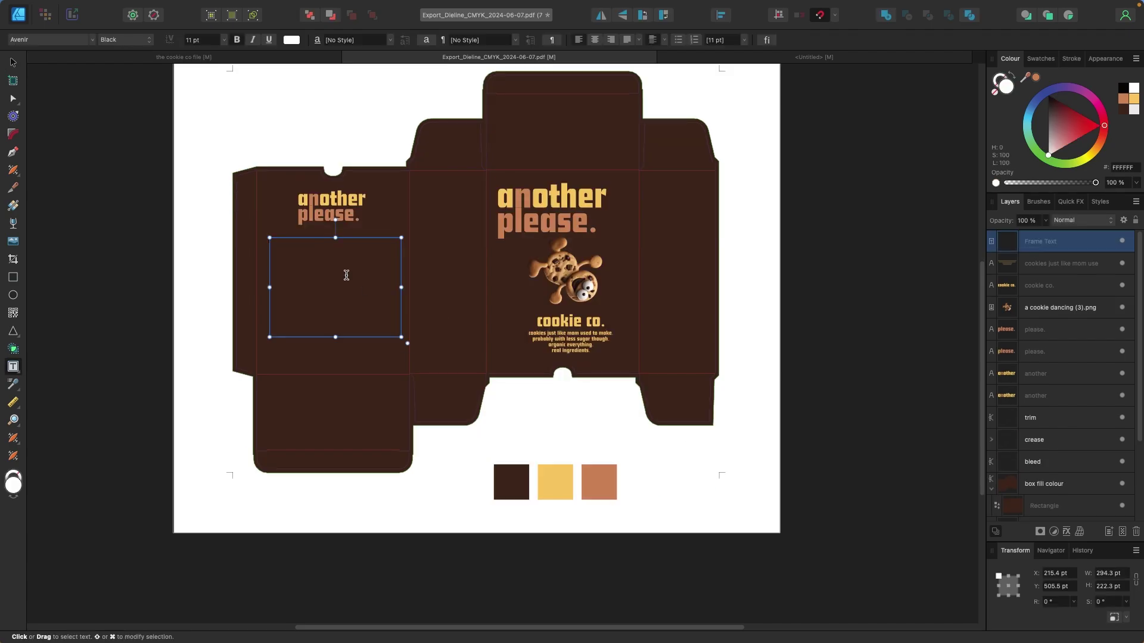
Step: Paste the title and cookie description onto the side panel, set to 16 pt and centred
key("super+v")
key("super+a")
left_click(223, 39)
left_click(203, 200)
key("super+shift+c")
key("Escape")
left_click_drag(380, 270, 377, 264)
left_click(156, 235)
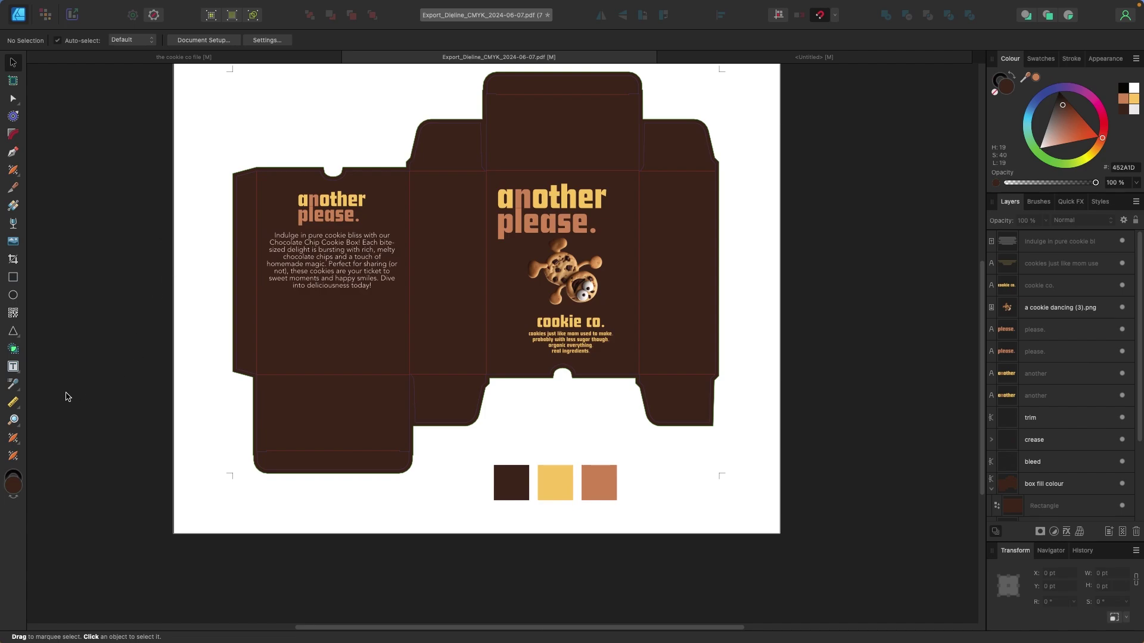
Step: Add a yellow QR code just below the description text
left_click(16, 316)
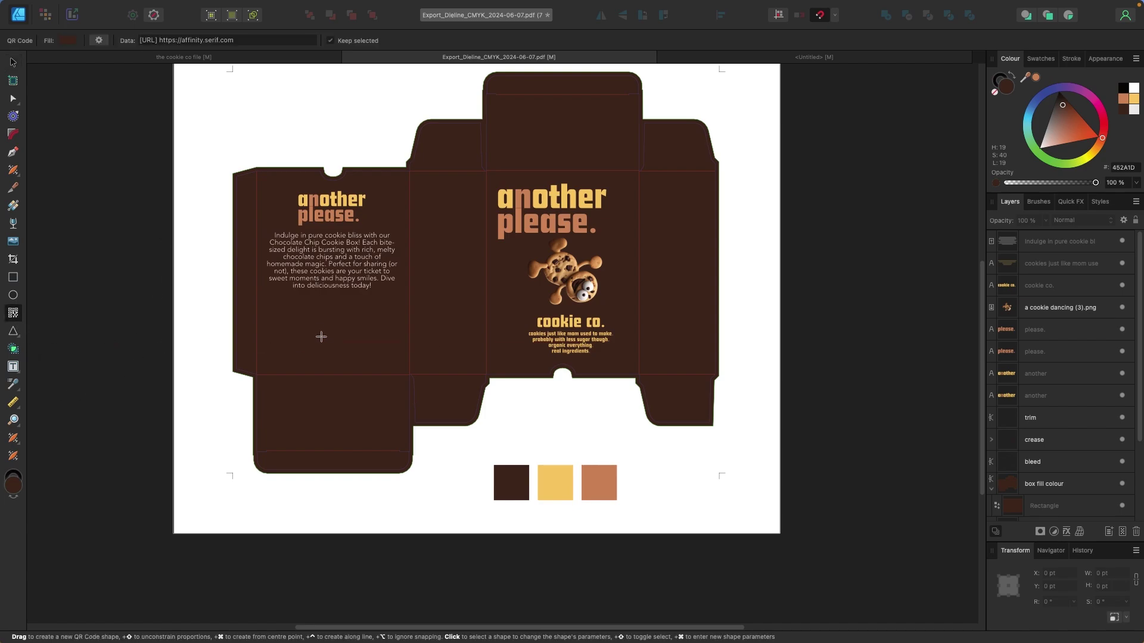
left_click_drag(306, 310, 360, 352)
left_click(1133, 99)
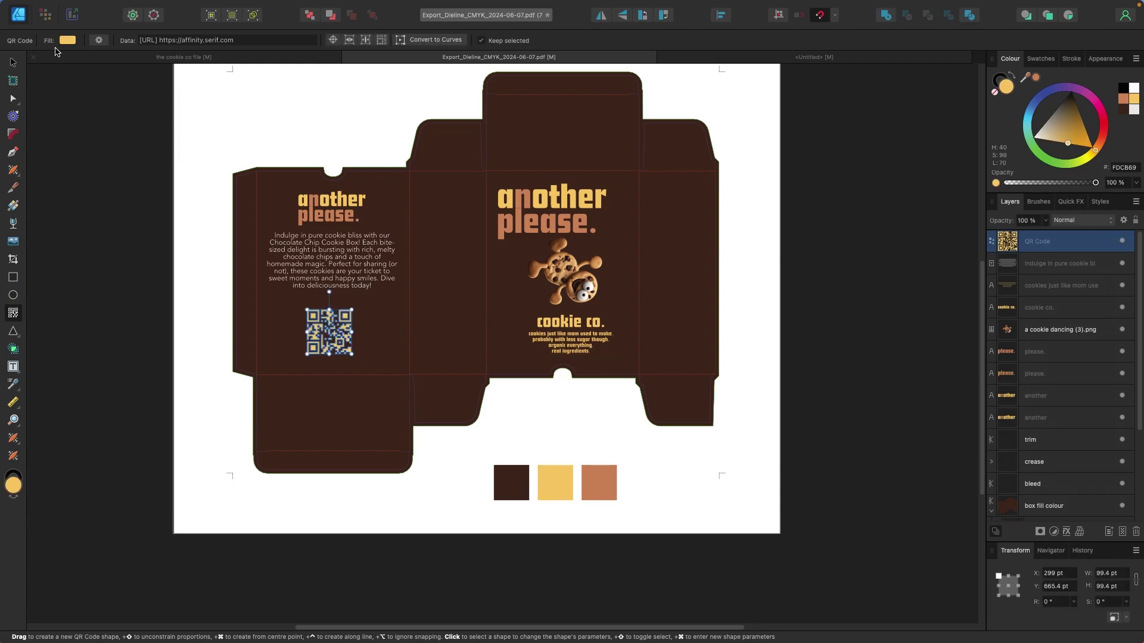
left_click(13, 63)
left_click_drag(340, 338, 342, 327)
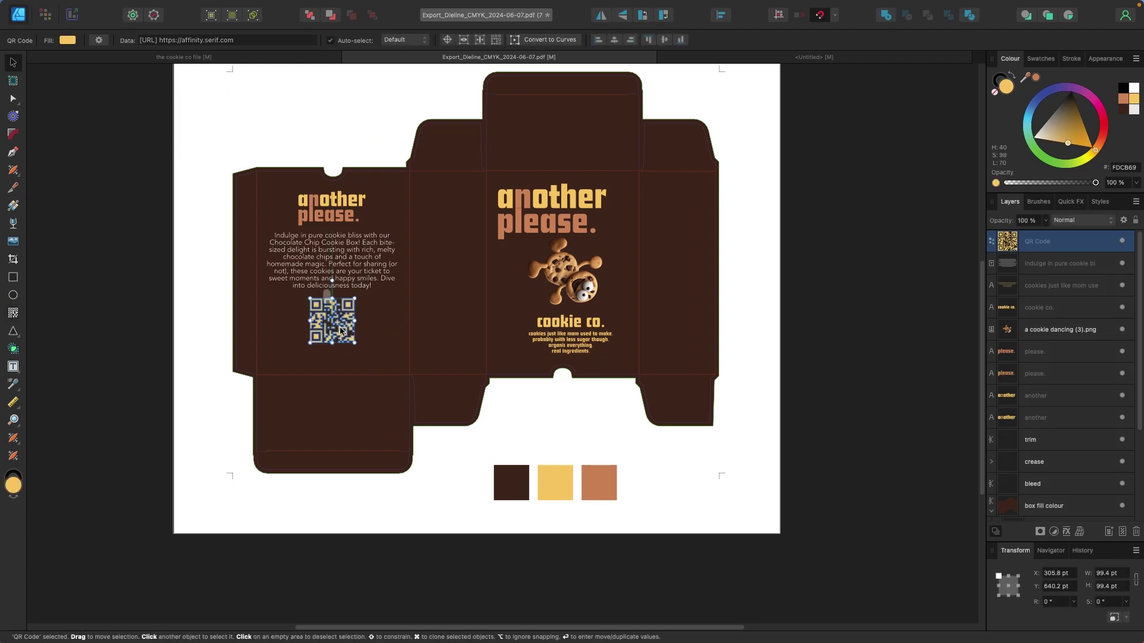
left_click(114, 266)
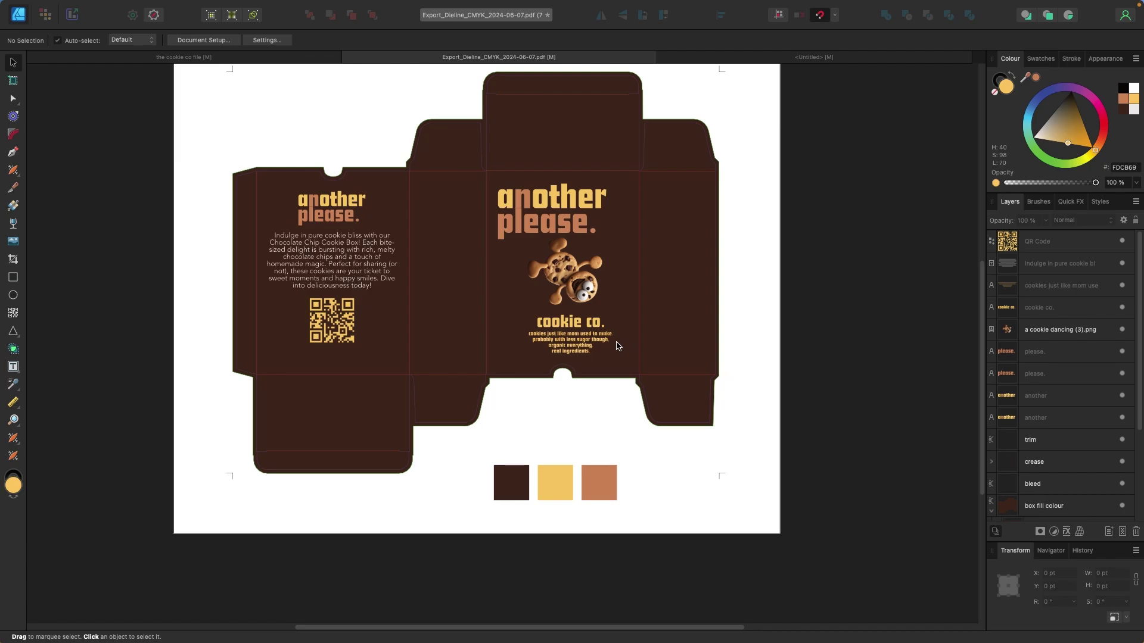
Step: Change the lowercase 'cookie co.' text to uppercase 'COOKIE CO.'
double_click(595, 325)
key("BackSpace")
key("BackSpace")
key("BackSpace")
key("BackSpace")
key("BackSpace")
key("BackSpace")
key("BackSpace")
key("BackSpace")
key("BackSpace")
key("BackSpace")
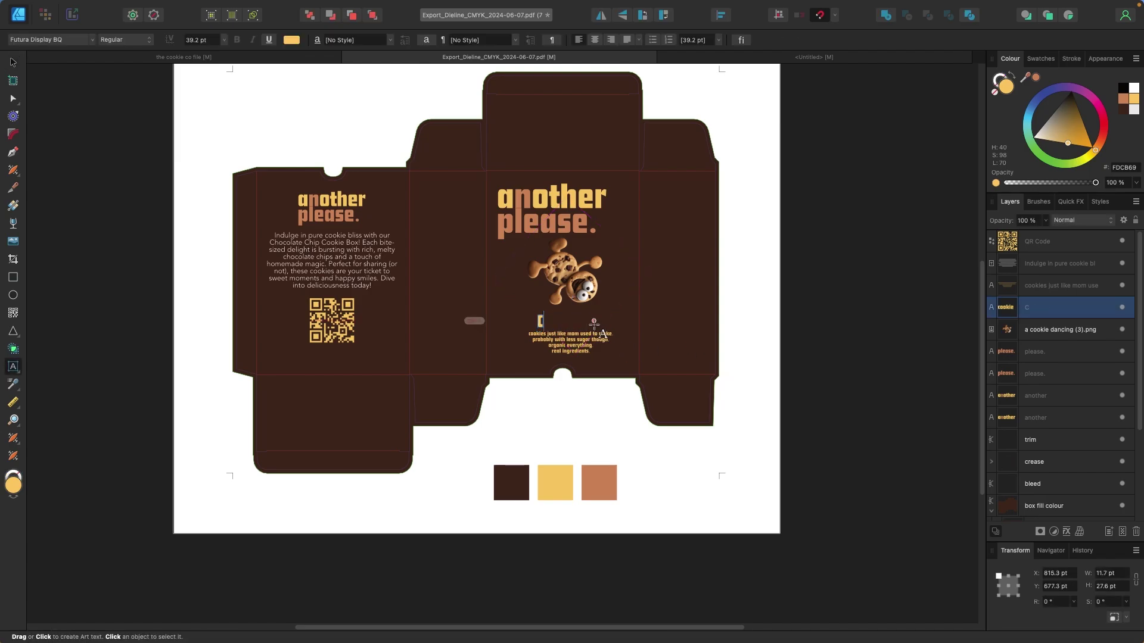
type("OKIE CO.")
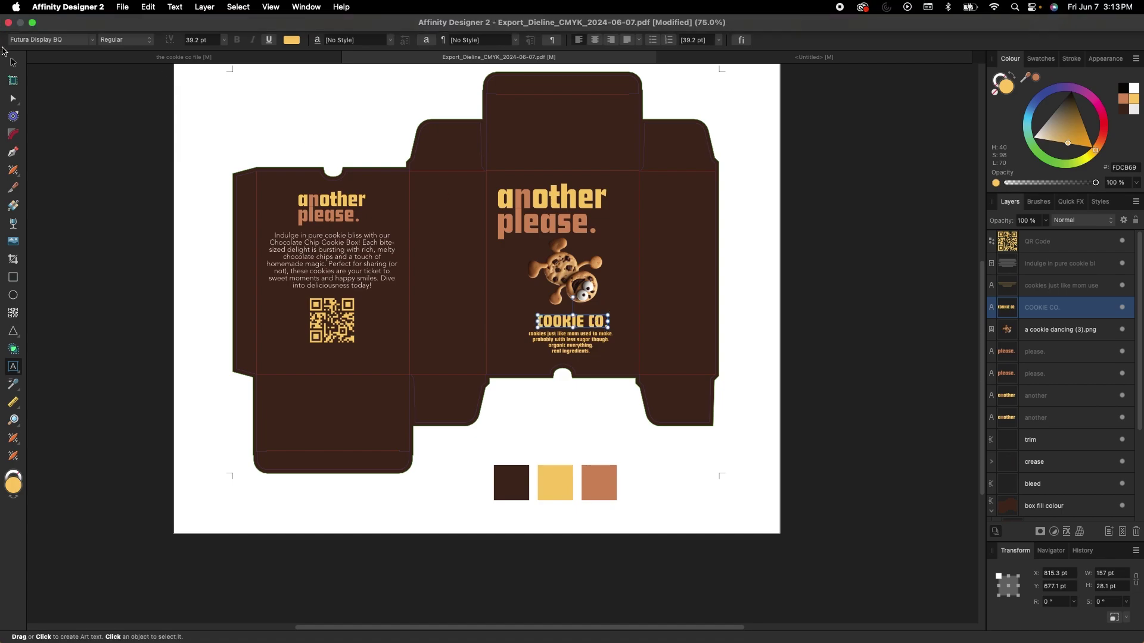
left_click(13, 62)
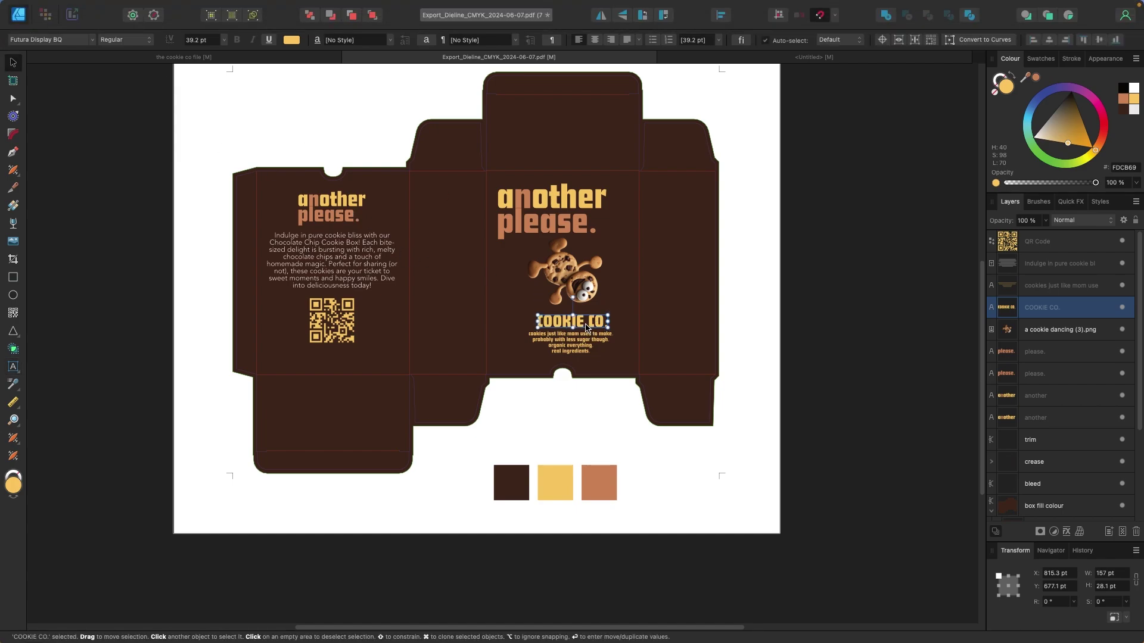
left_click(786, 274)
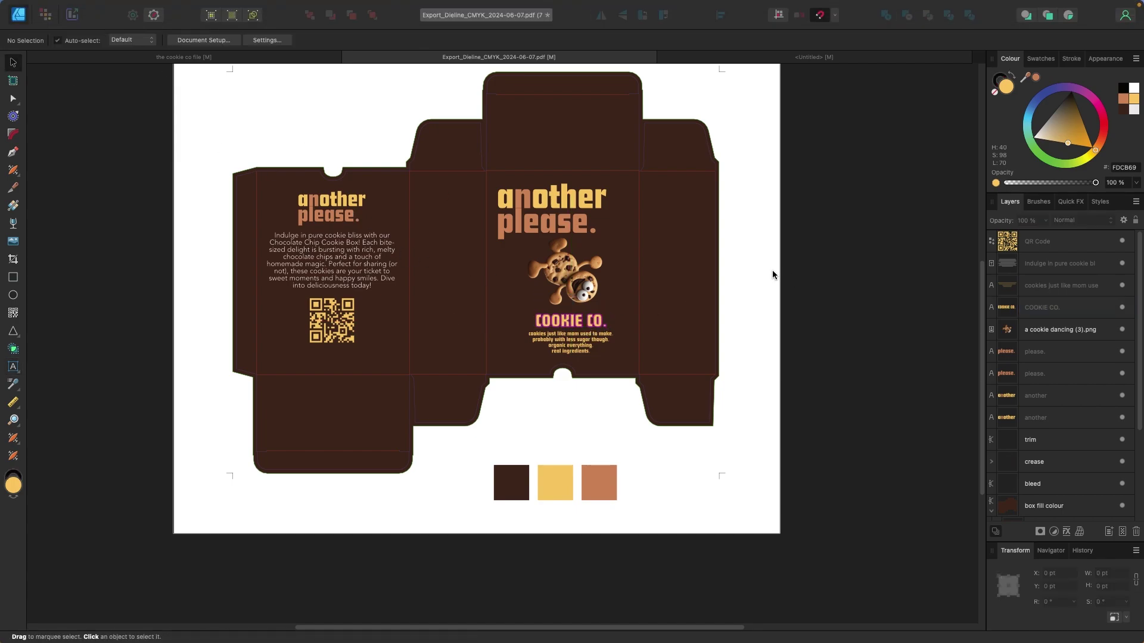
Step: Add a text frame on the right panel holding the full organic ingredients list
scroll(685, 280, "up", 1)
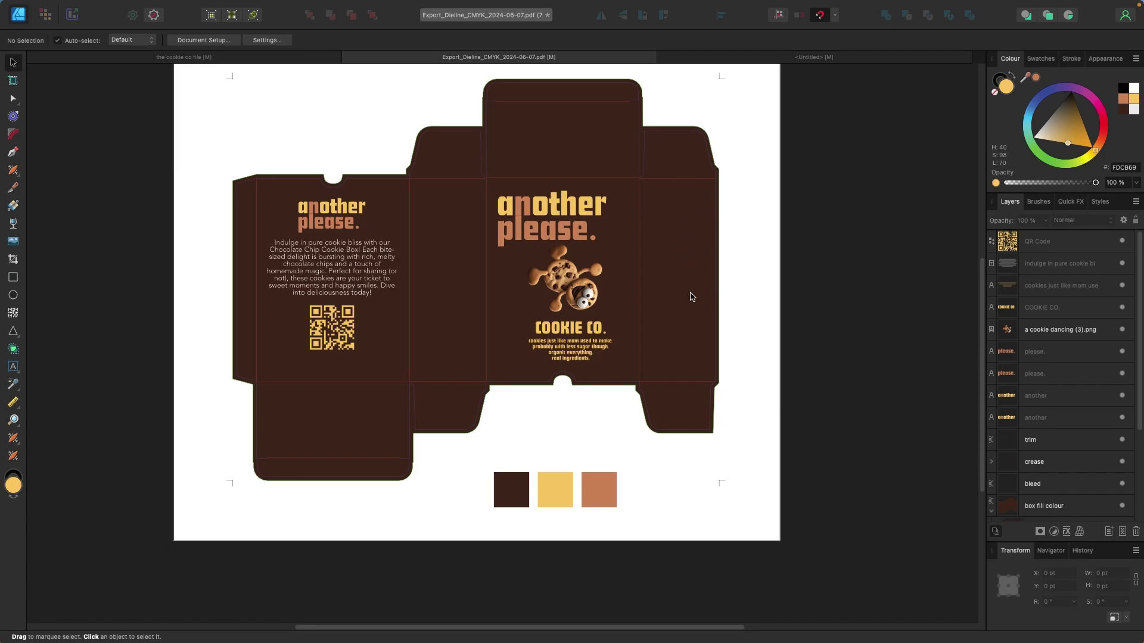
scroll(760, 339, "up", 5)
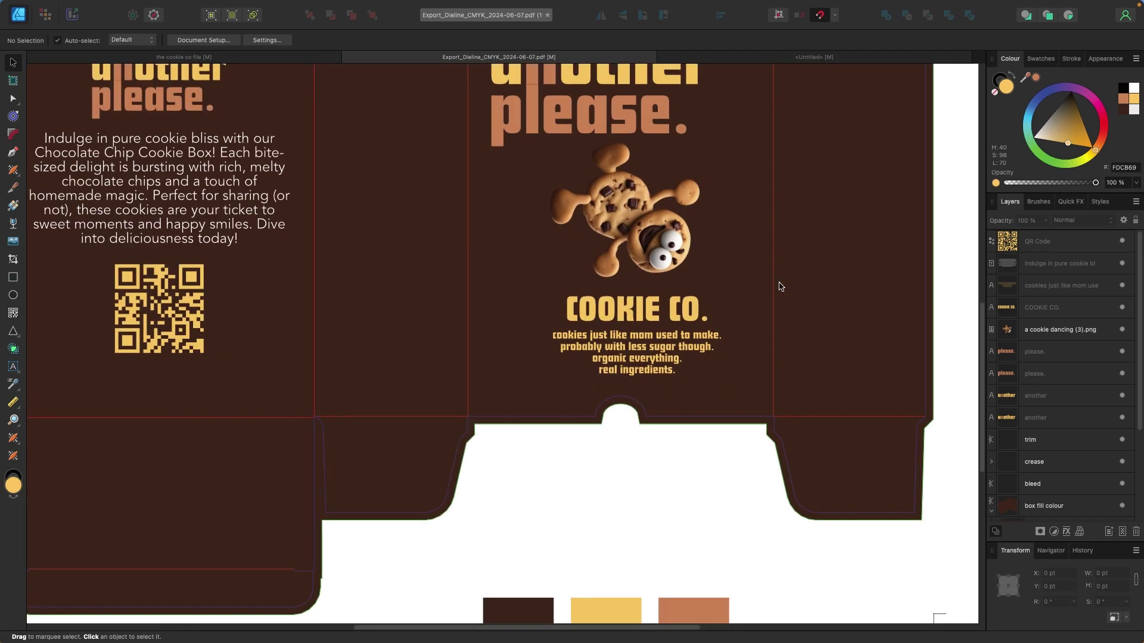
key("t")
left_click_drag(514, 225, 646, 355)
type("INGREDIENTS: Orga")
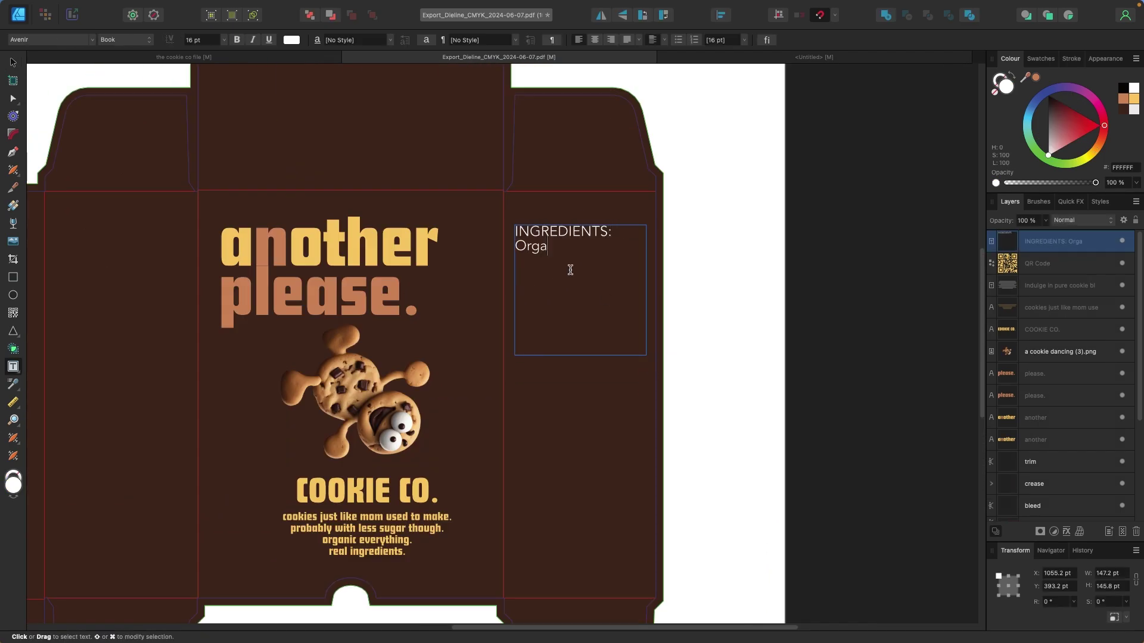
type("nic almond flour, organic almond milk, organic maple ")
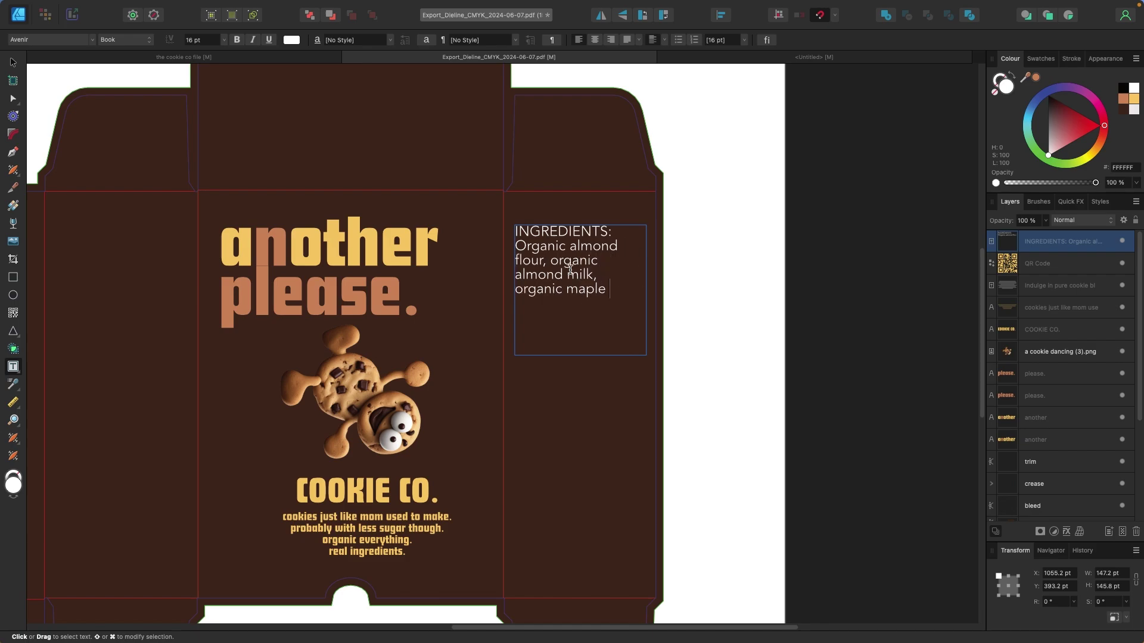
type("syrup, organic cane sugar, organic")
key("super+a")
key("super+v")
key("super+a")
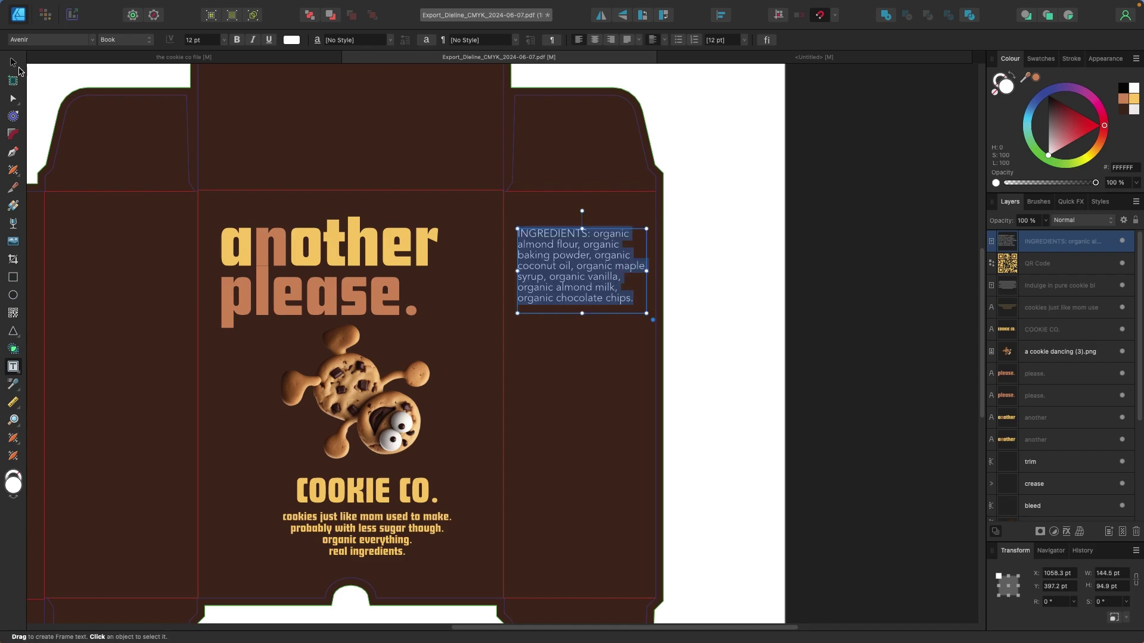
key("Escape")
left_click(748, 244)
Step: Paste the Nutrition Facts image below the ingredients and fine-tune both positions vertically
scroll(592, 263, "down", 2)
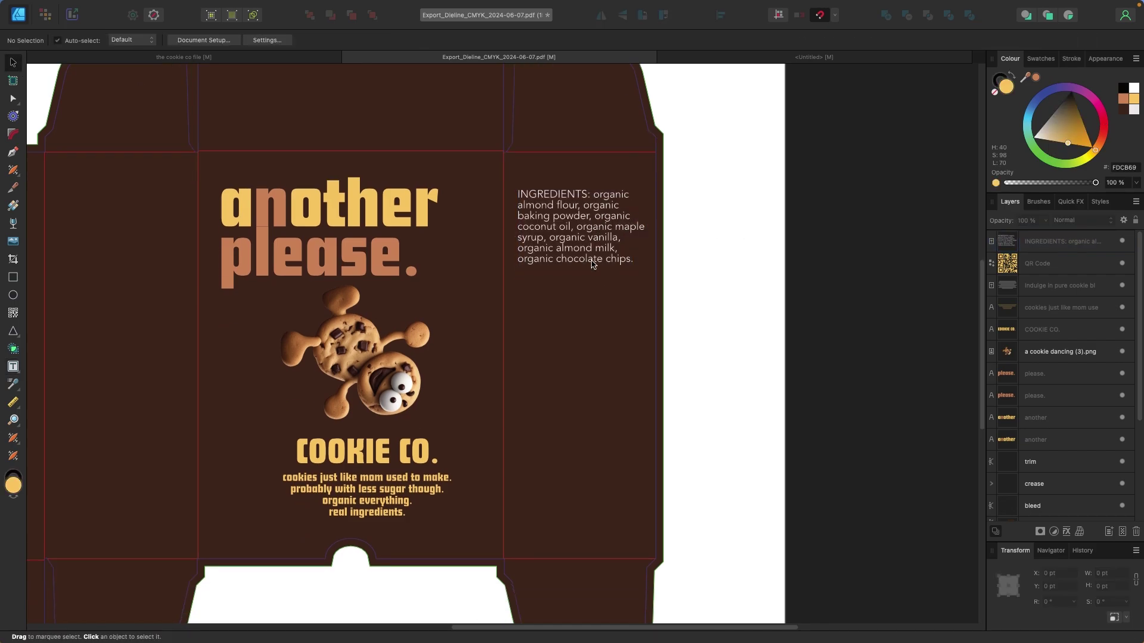
scroll(271, 82, "down", 2)
key("super+v")
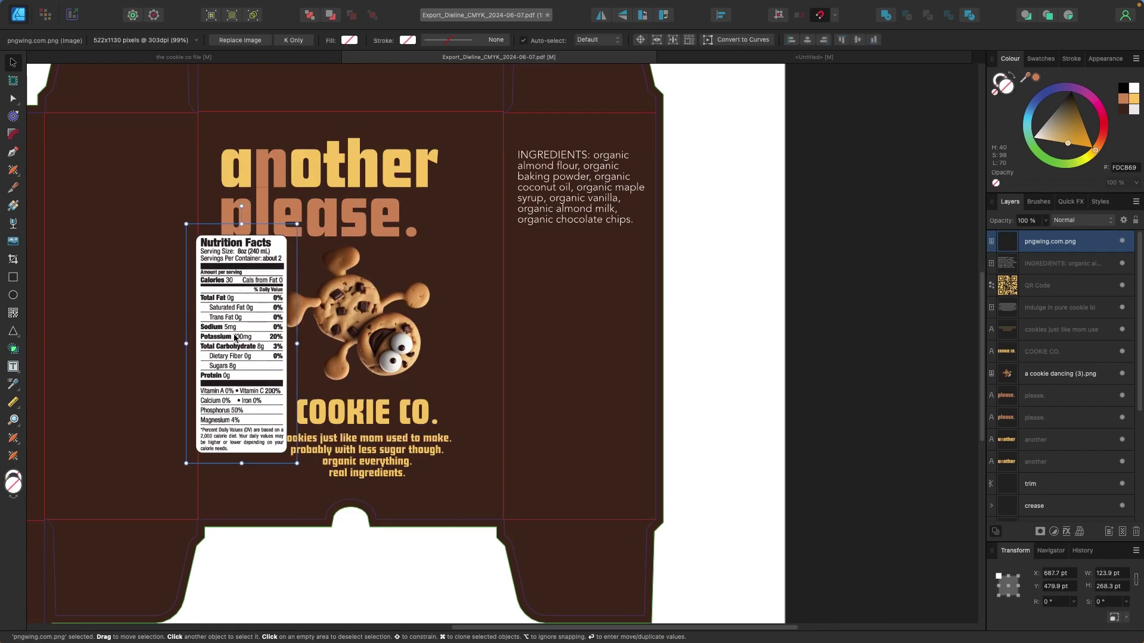
left_click_drag(238, 344, 578, 341)
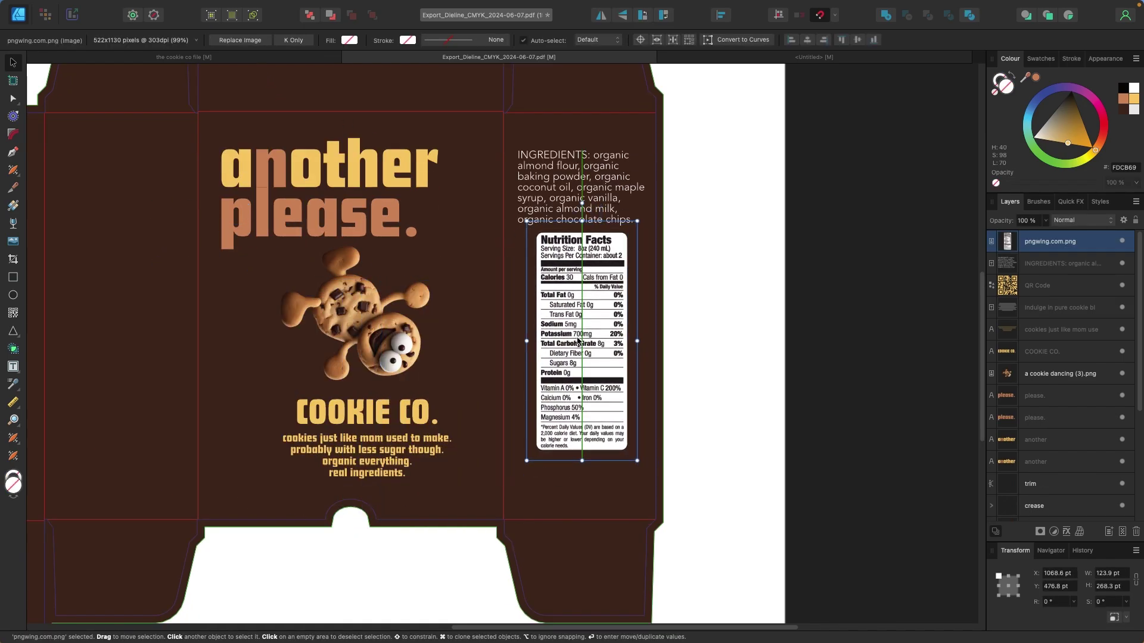
left_click(572, 201)
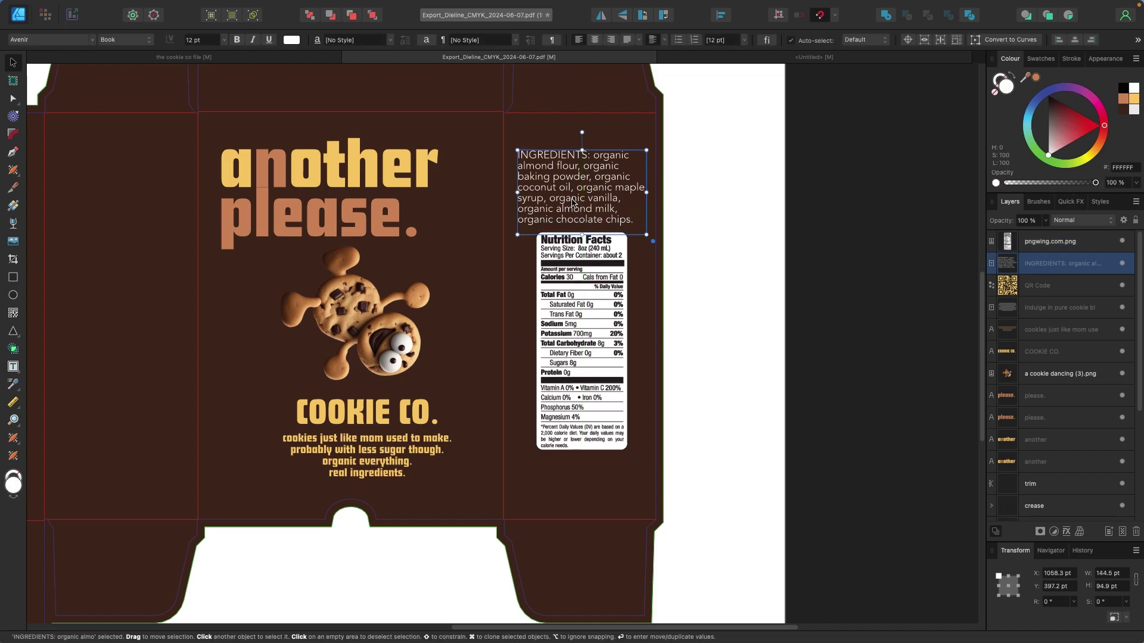
left_click_drag(572, 202, 572, 196)
left_click(573, 296)
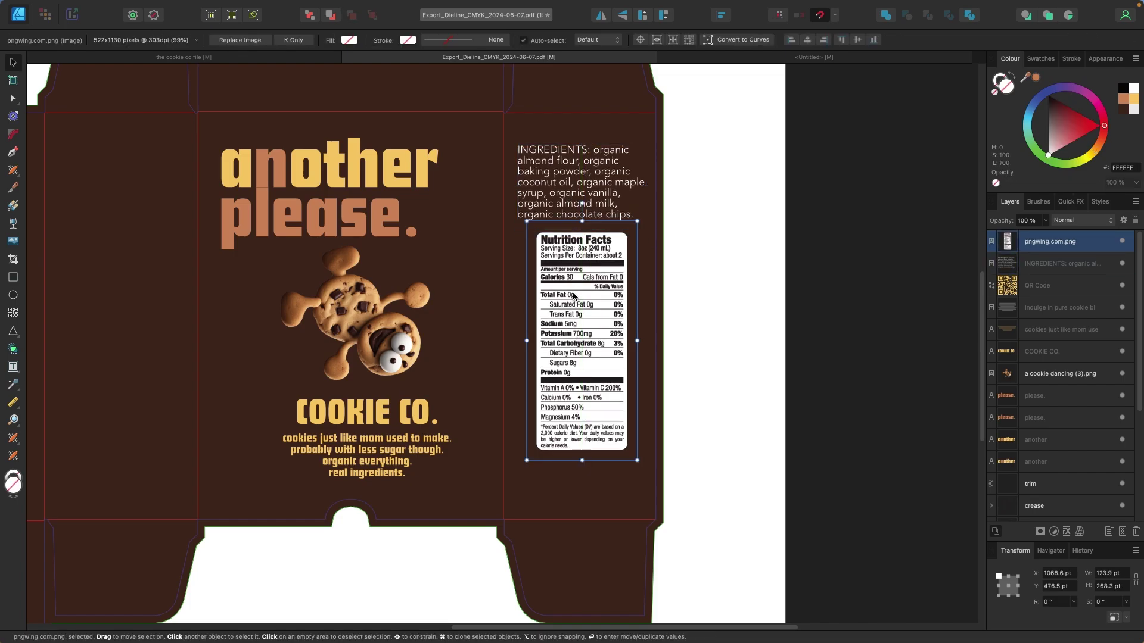
left_click_drag(574, 297, 573, 292)
left_click_drag(587, 187, 587, 193)
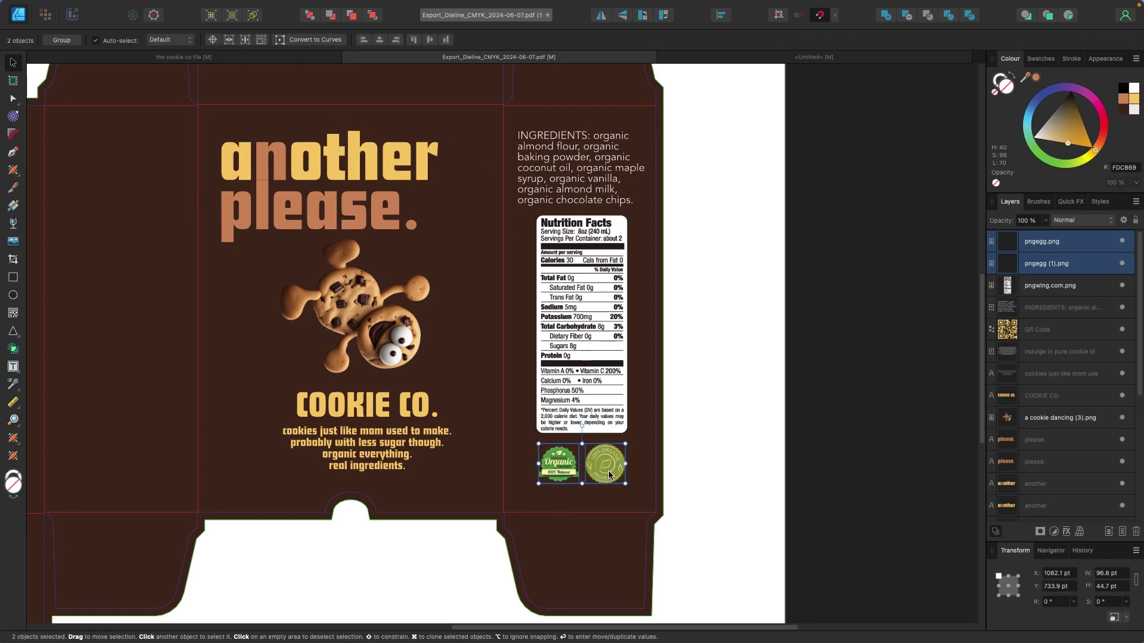
left_click(816, 349)
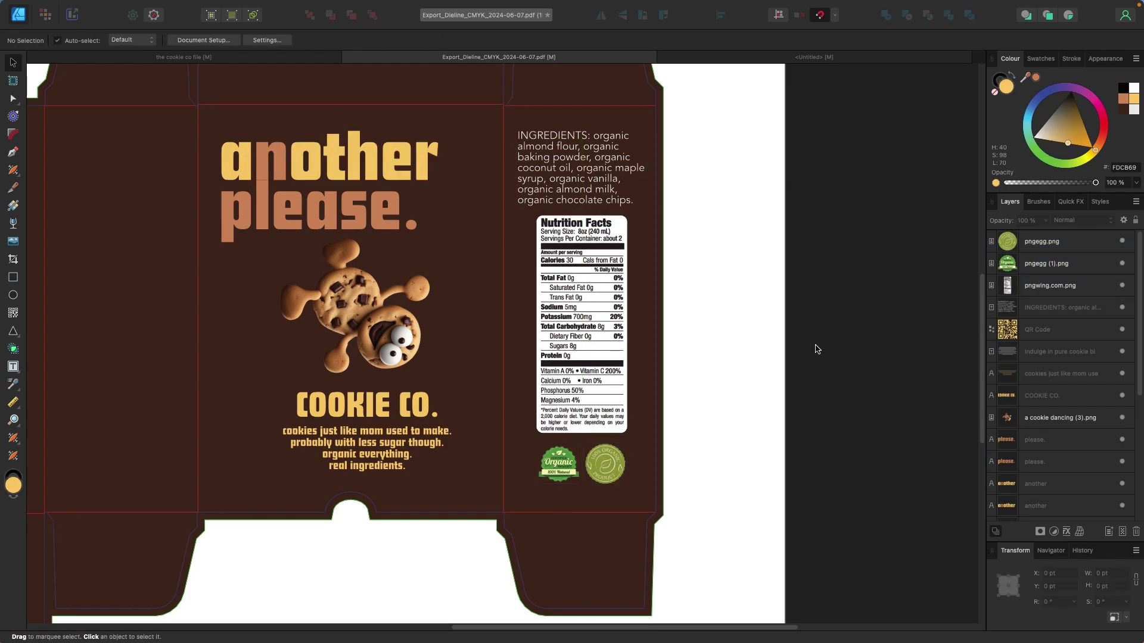
scroll(816, 349, "down", 5)
scroll(648, 316, "up", 2)
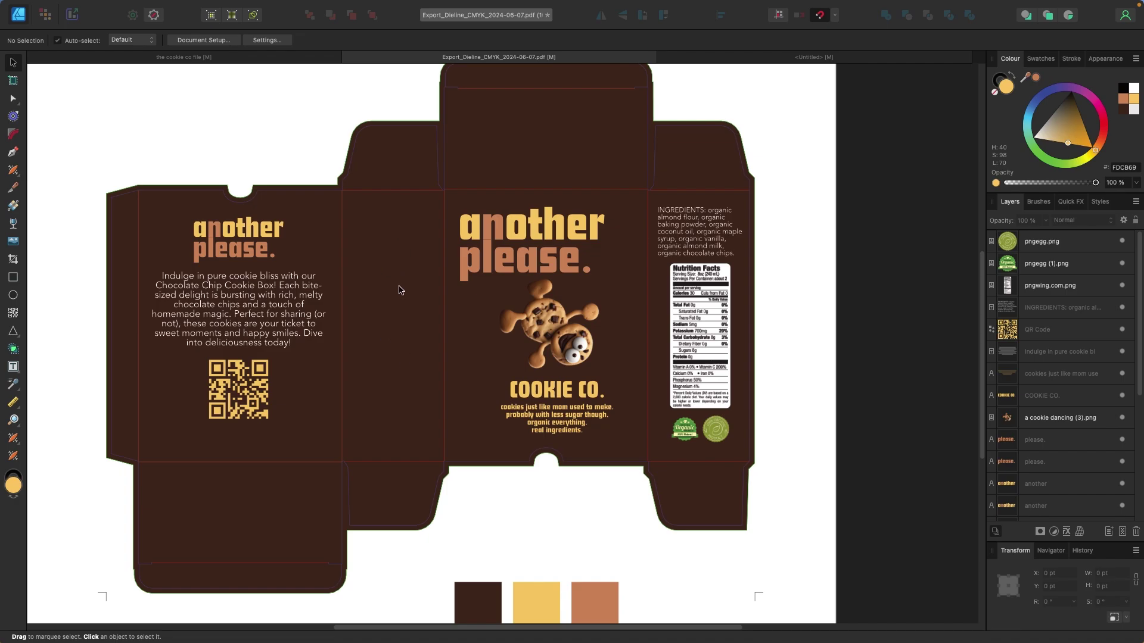
Step: Duplicate the dancing cookie onto the lower back panel and rotate the copy
left_click(491, 357)
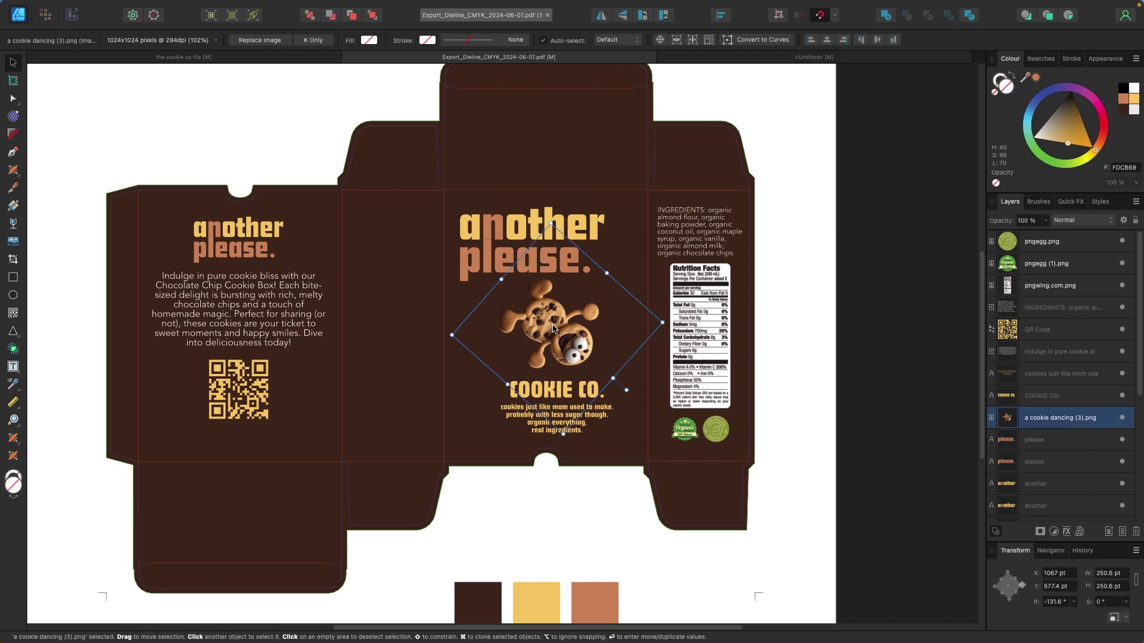
left_click_drag(576, 340, 324, 470)
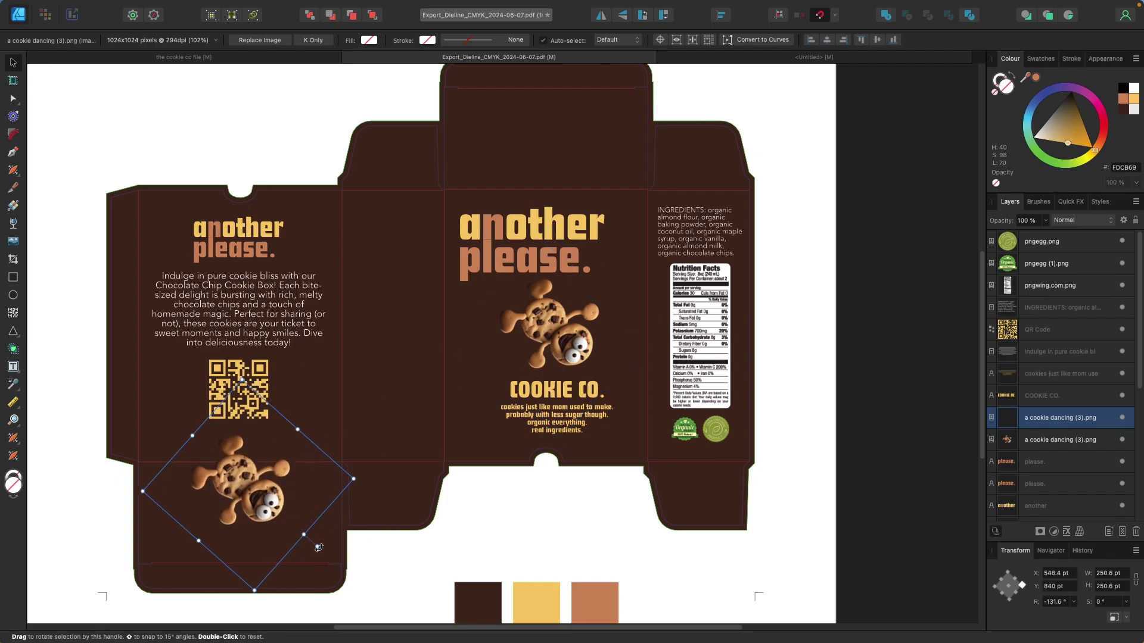
left_click_drag(317, 546, 277, 573)
left_click_drag(277, 524, 267, 520)
left_click(885, 366)
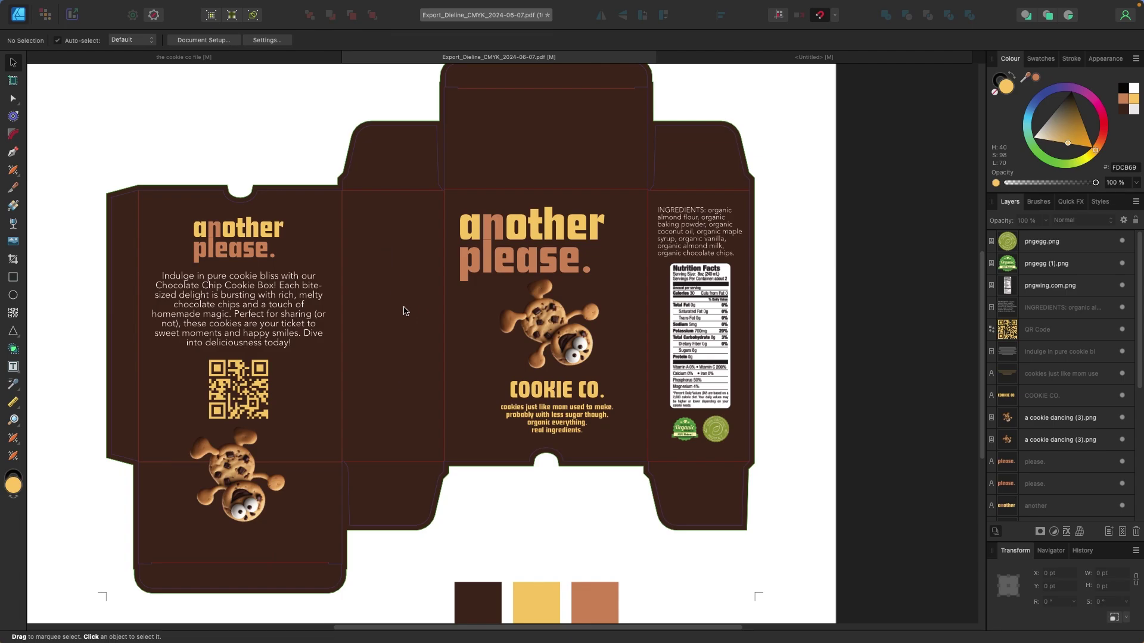
Step: Paste the 'Our Story' text into a frame at 12 pt, fitted to the side panel
key("t")
key("ctrl+v")
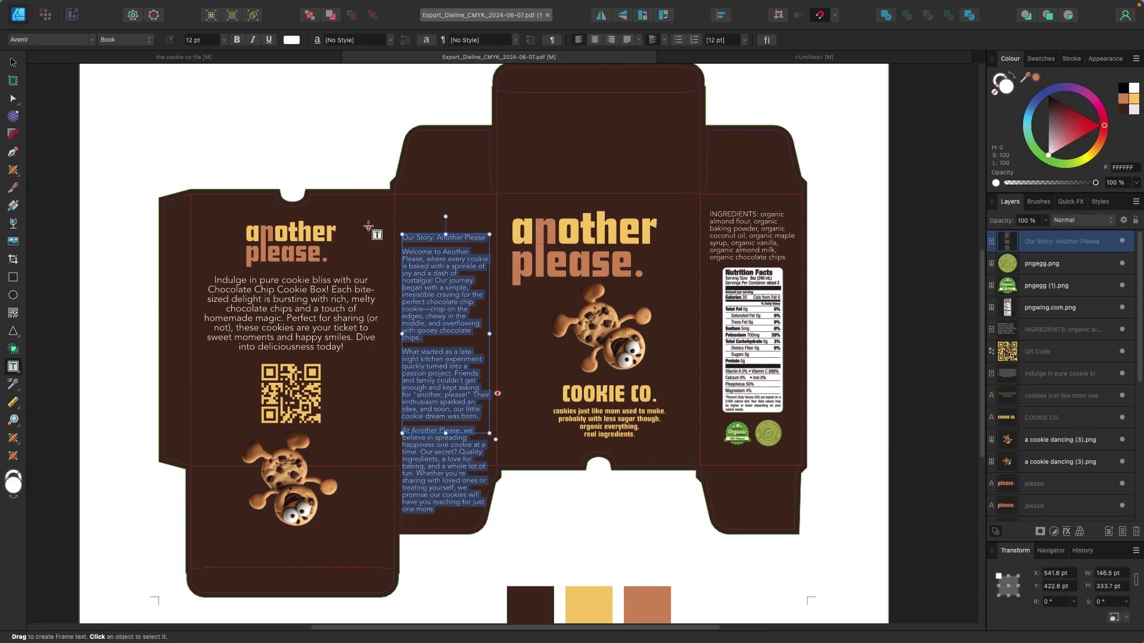
left_click(224, 40)
left_click(203, 121)
left_click(224, 40)
left_click(202, 134)
key("v")
left_click_drag(446, 433, 439, 388)
left_click(224, 40)
left_click(202, 147)
left_click_drag(443, 276, 448, 294)
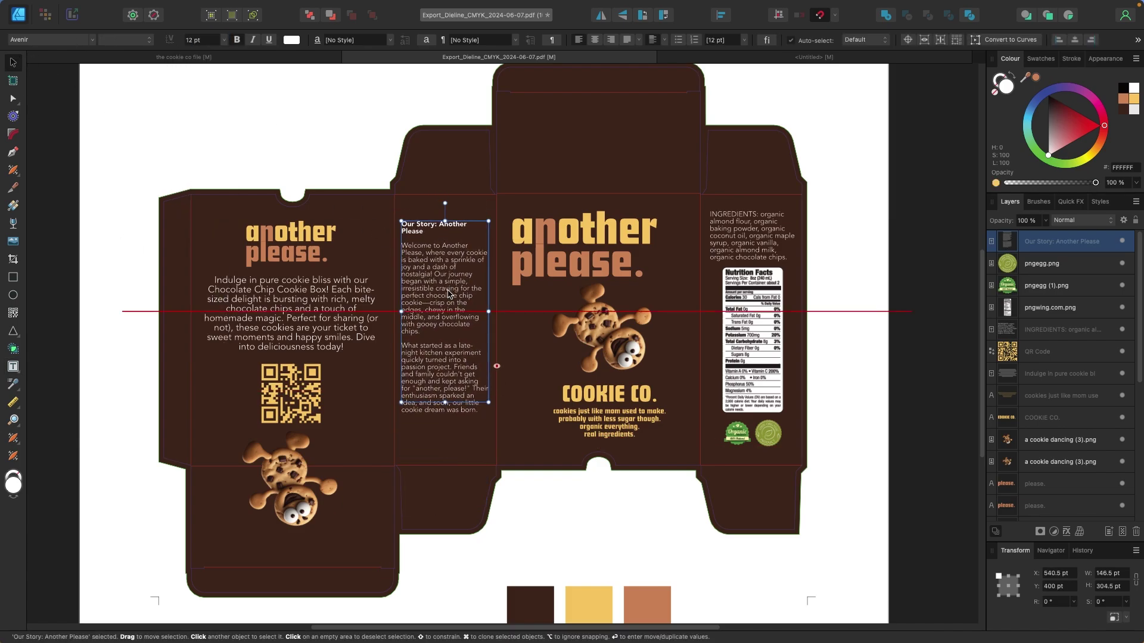
left_click(49, 211)
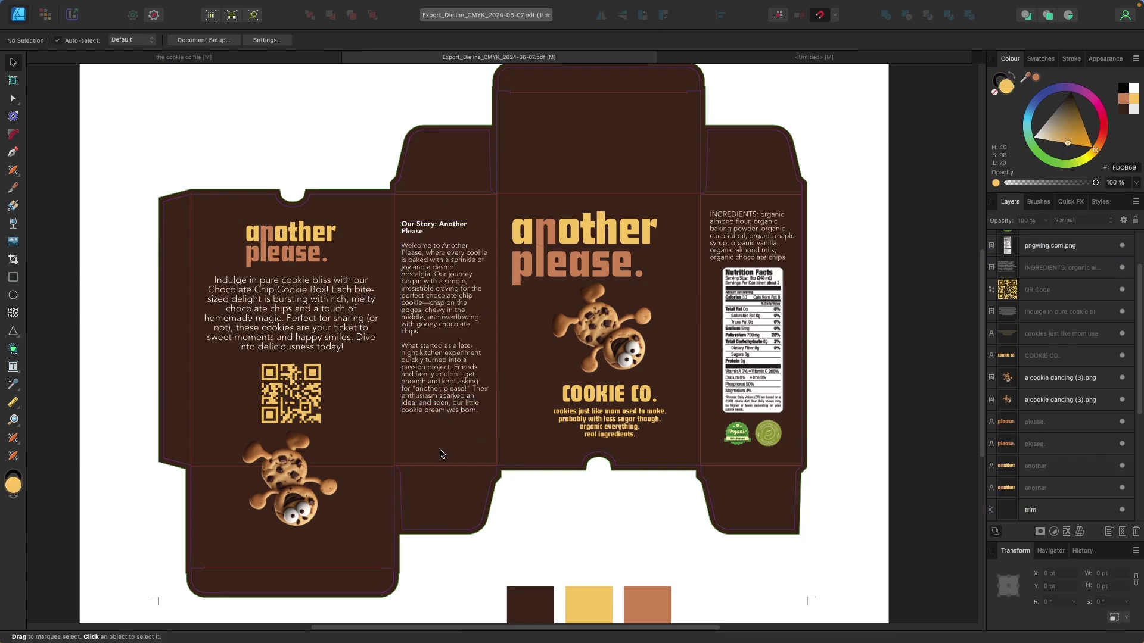
Step: Fit the whole page in view with Cmd+0
key("super+0")
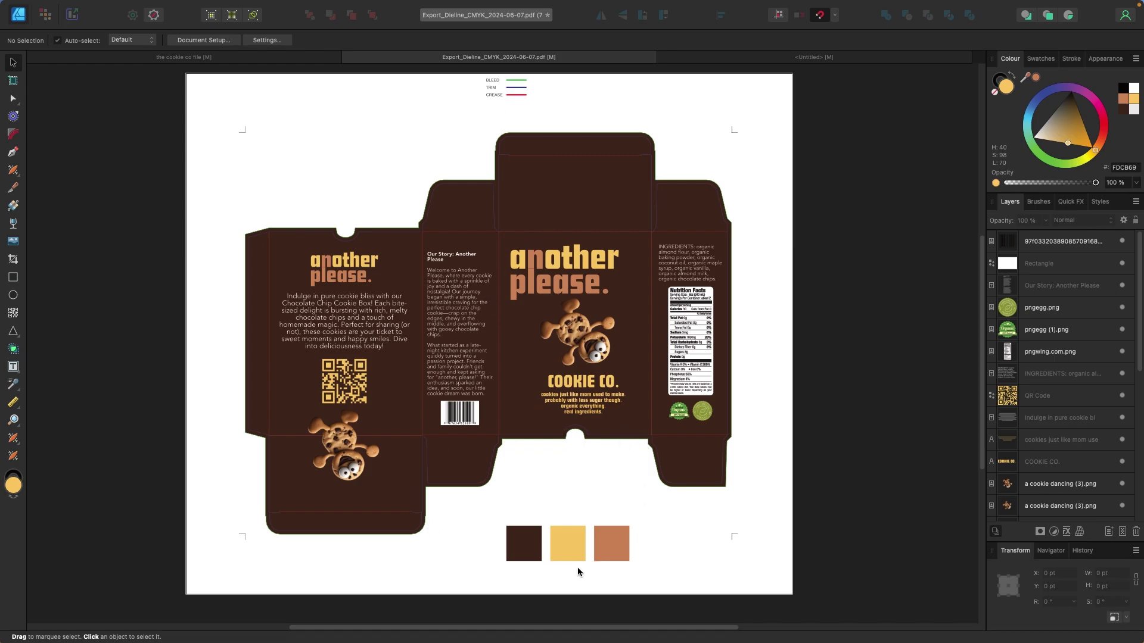
Step: Hide the colour swatches and the bleed, trim and crease legend
left_click(598, 531)
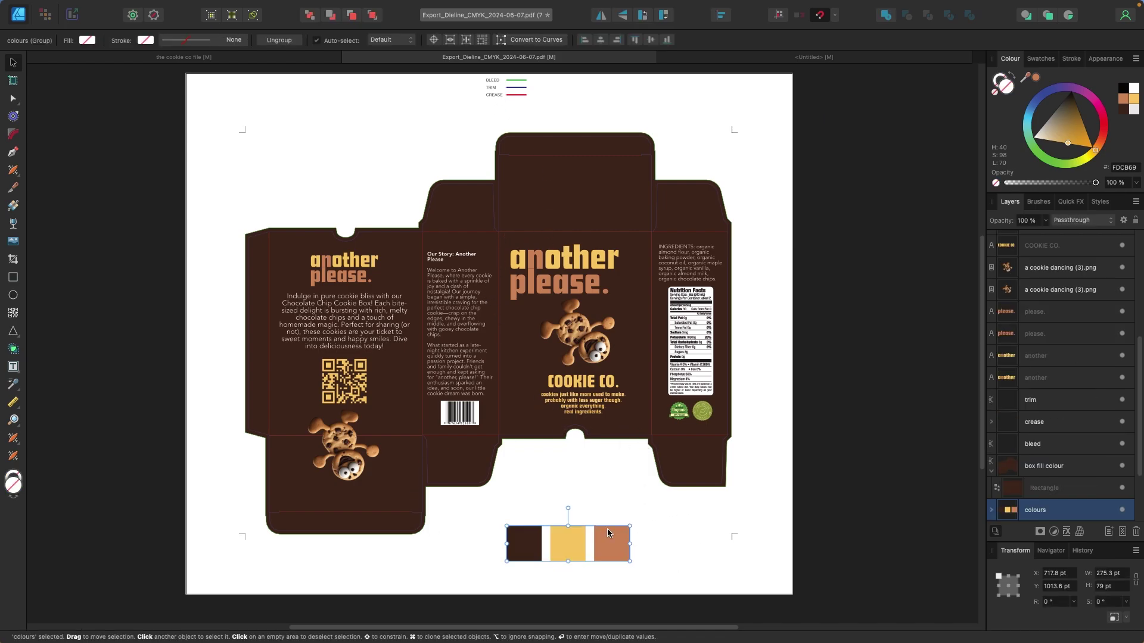
left_click(1123, 511)
left_click(872, 503)
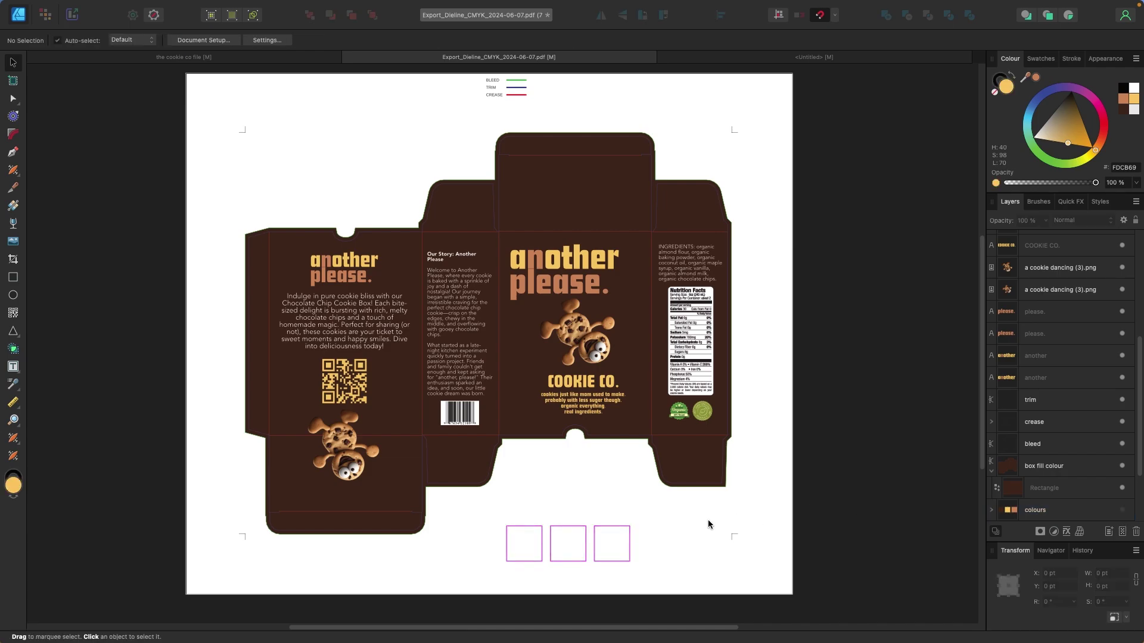
scroll(751, 504, "up", 1)
left_click_drag(460, 86, 573, 136)
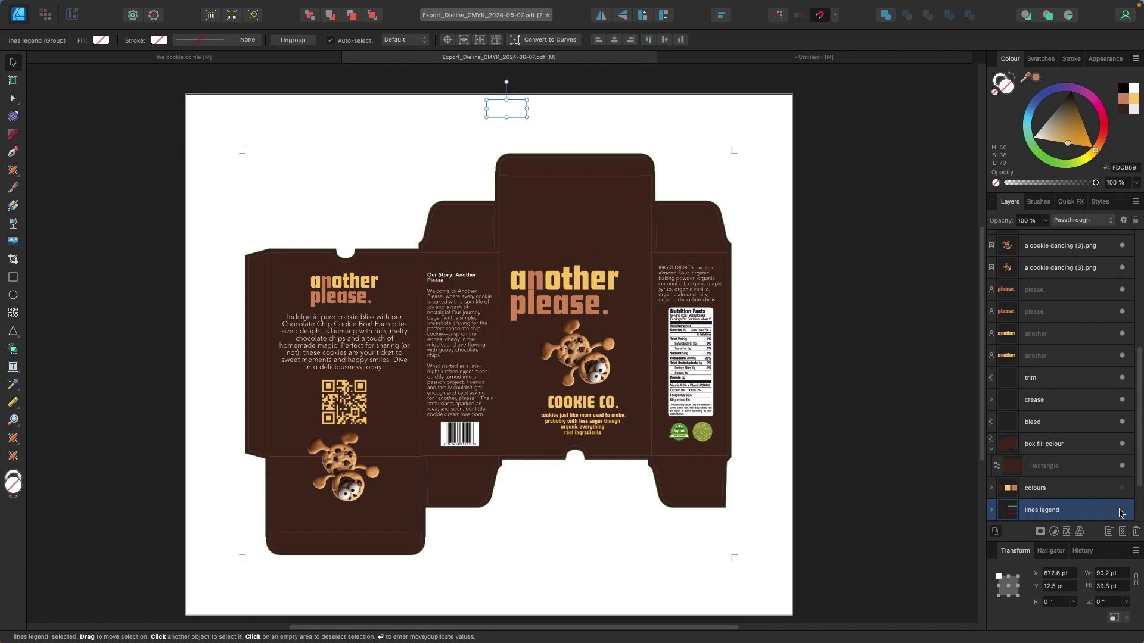
left_click(944, 433)
Step: Hide the crop-mark corners, trim lines and crease lines
left_click(734, 152)
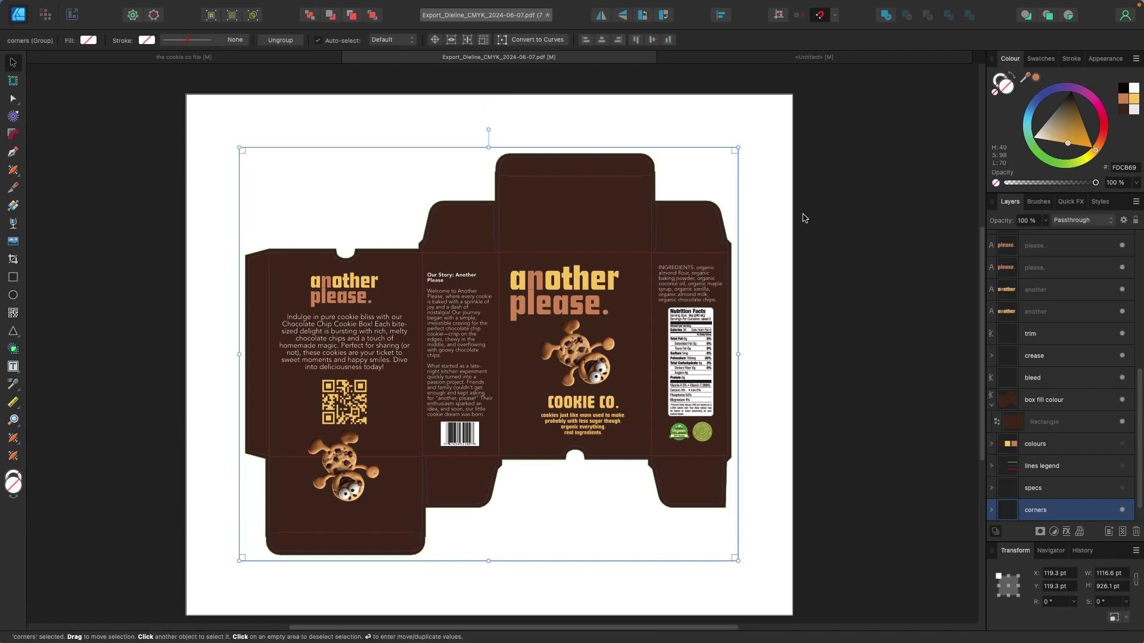
left_click(873, 408)
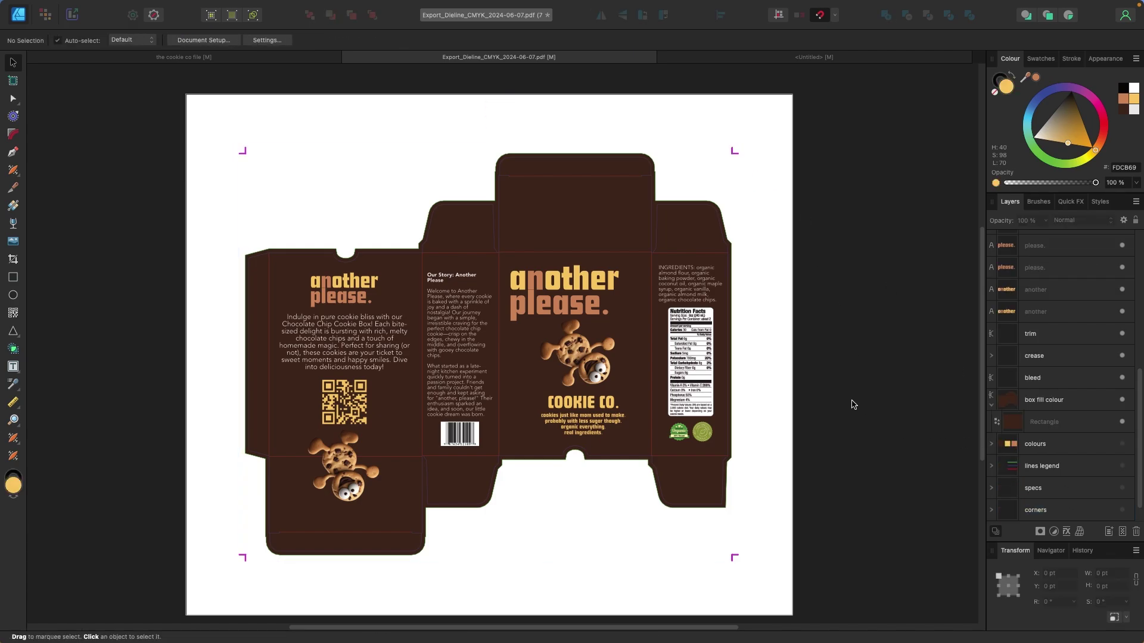
left_click(643, 260)
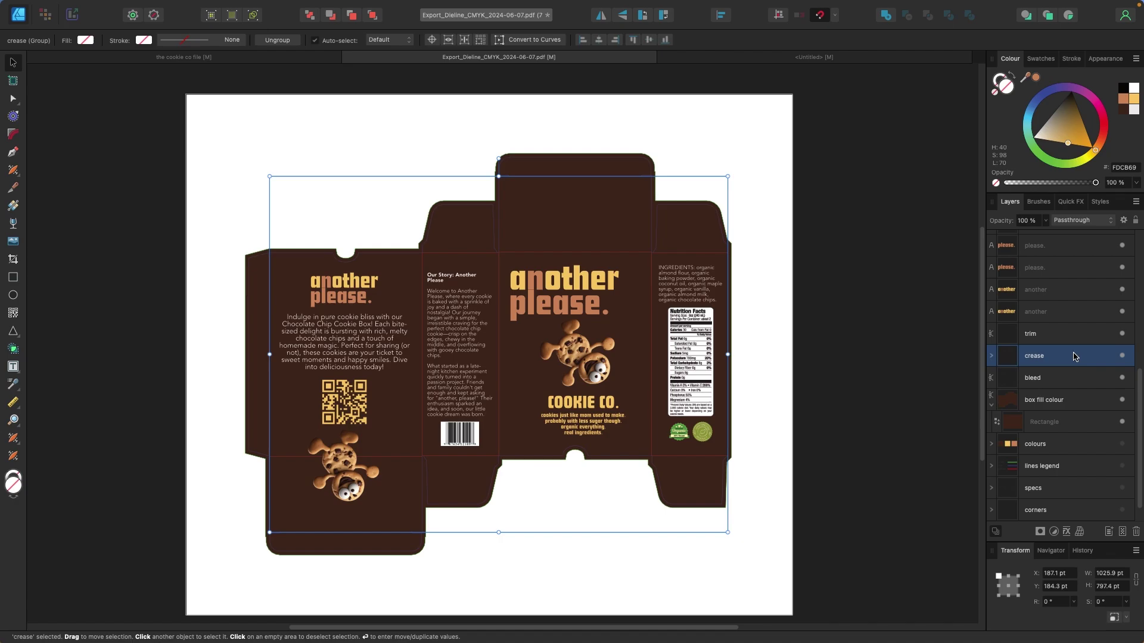
left_click(1123, 334)
left_click(1123, 357)
left_click(872, 360)
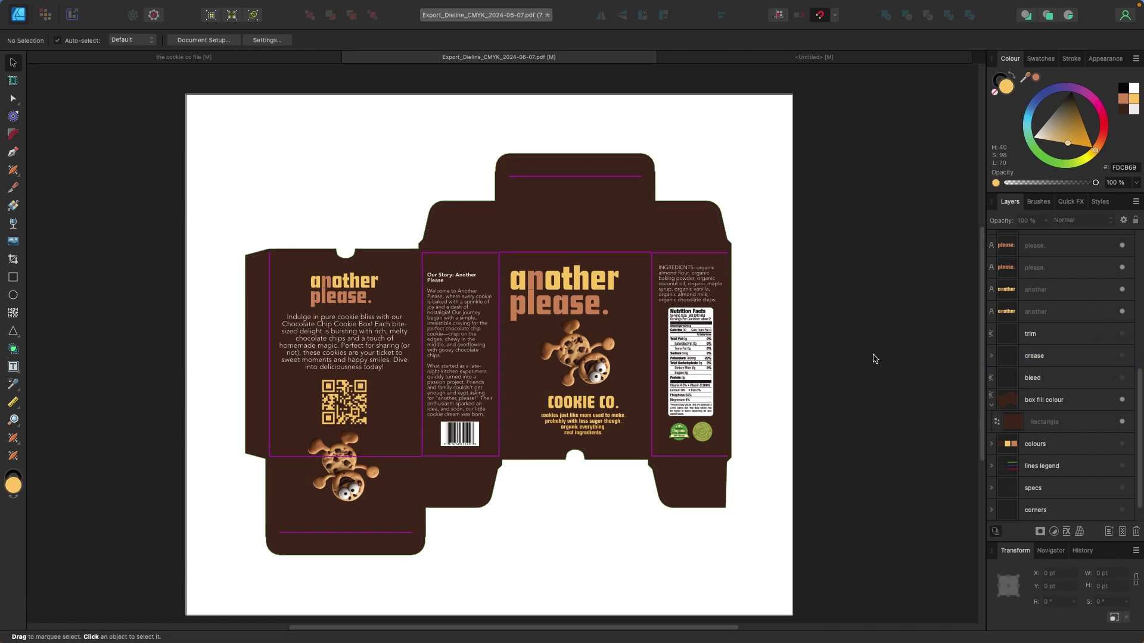
scroll(855, 361, "down", 1)
scroll(854, 361, "down", 1)
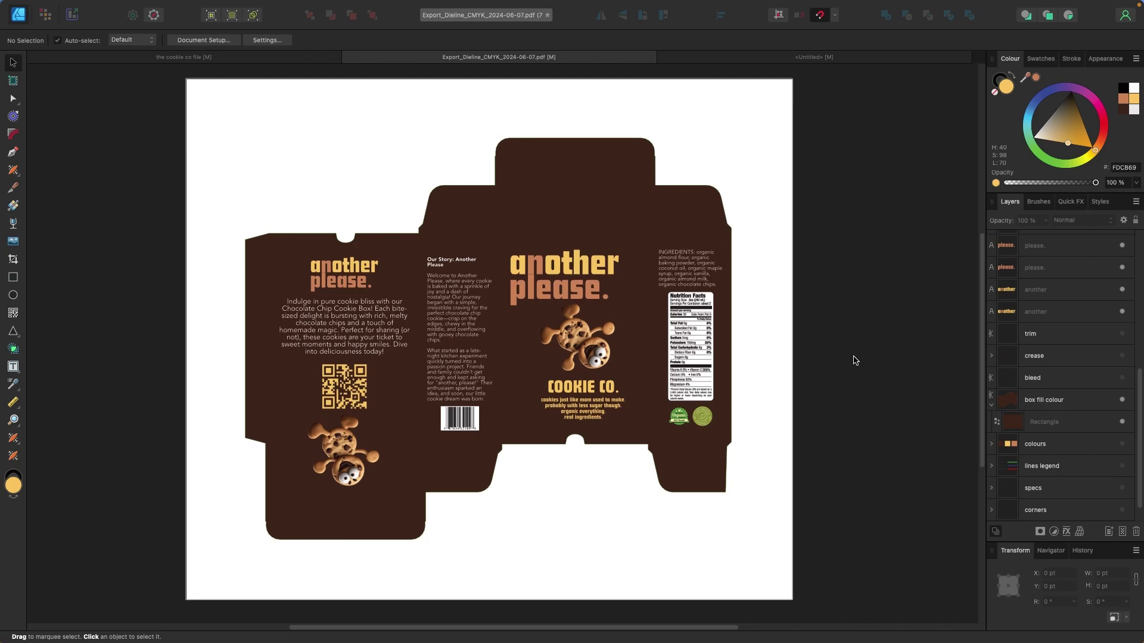
scroll(854, 361, "up", 1)
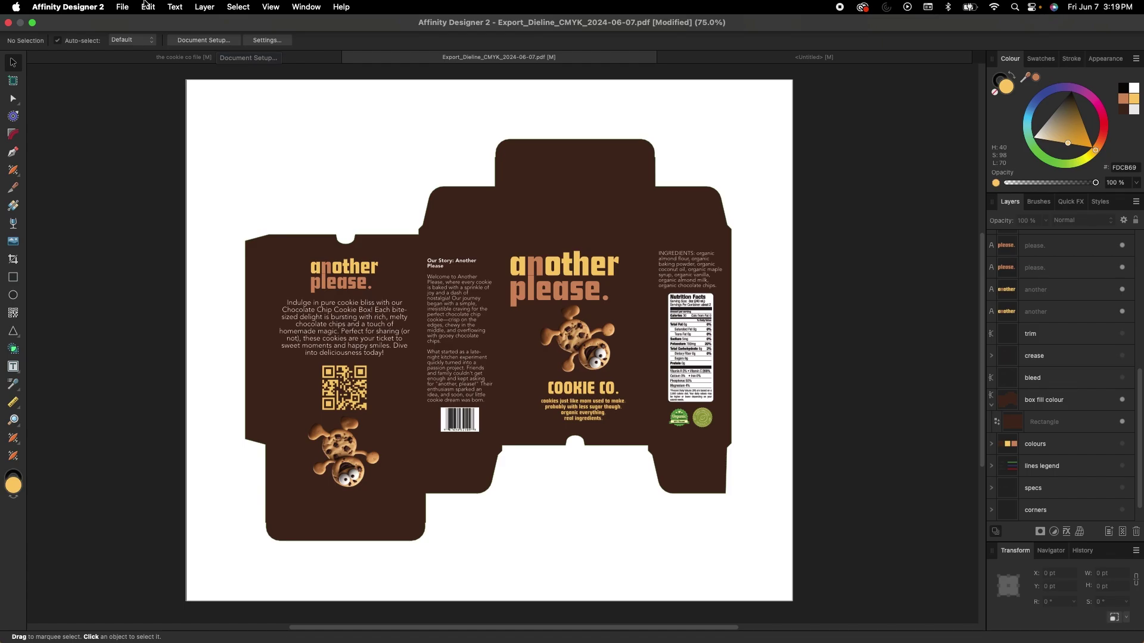
Step: Enable Transparent background in File > Document Setup and confirm
left_click(123, 7)
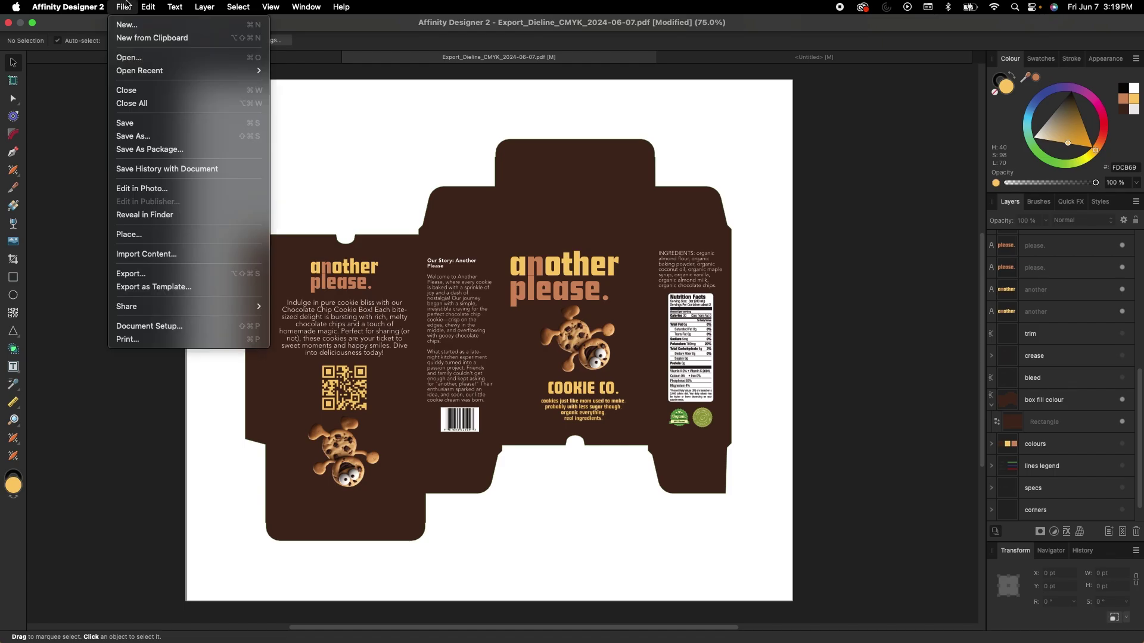
left_click(170, 326)
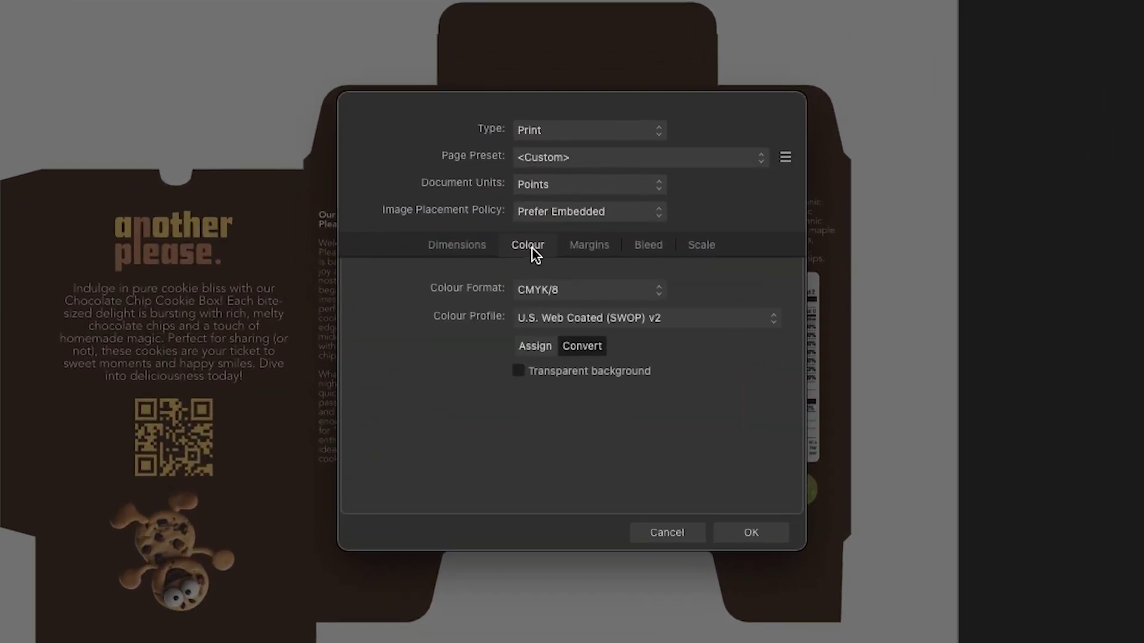
left_click(538, 377)
left_click(738, 529)
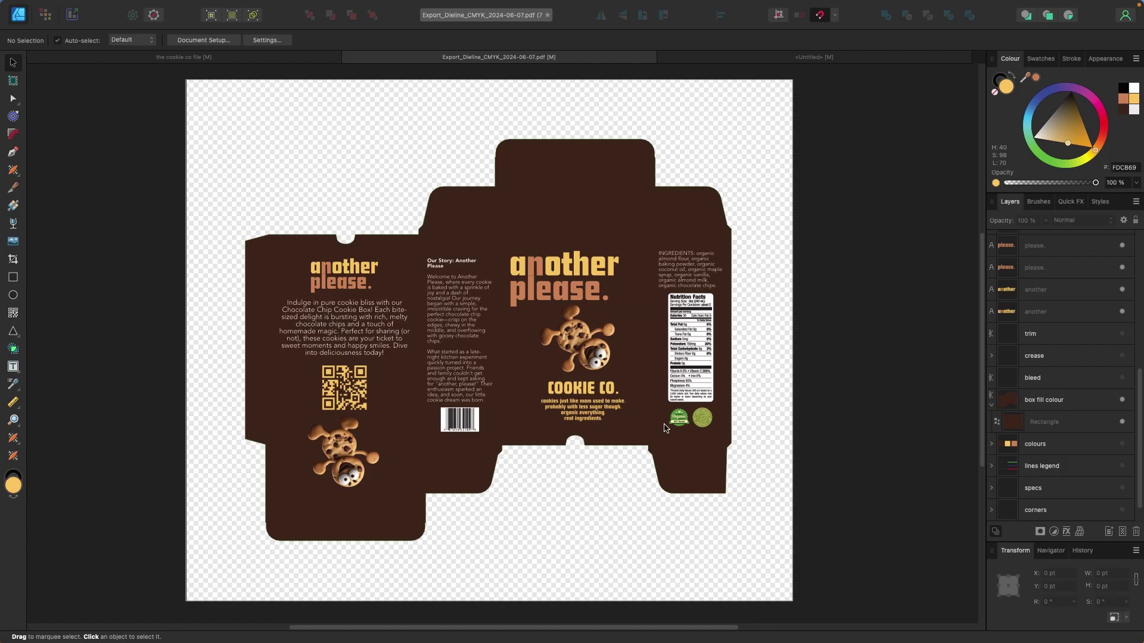
scroll(663, 427, "down", 1)
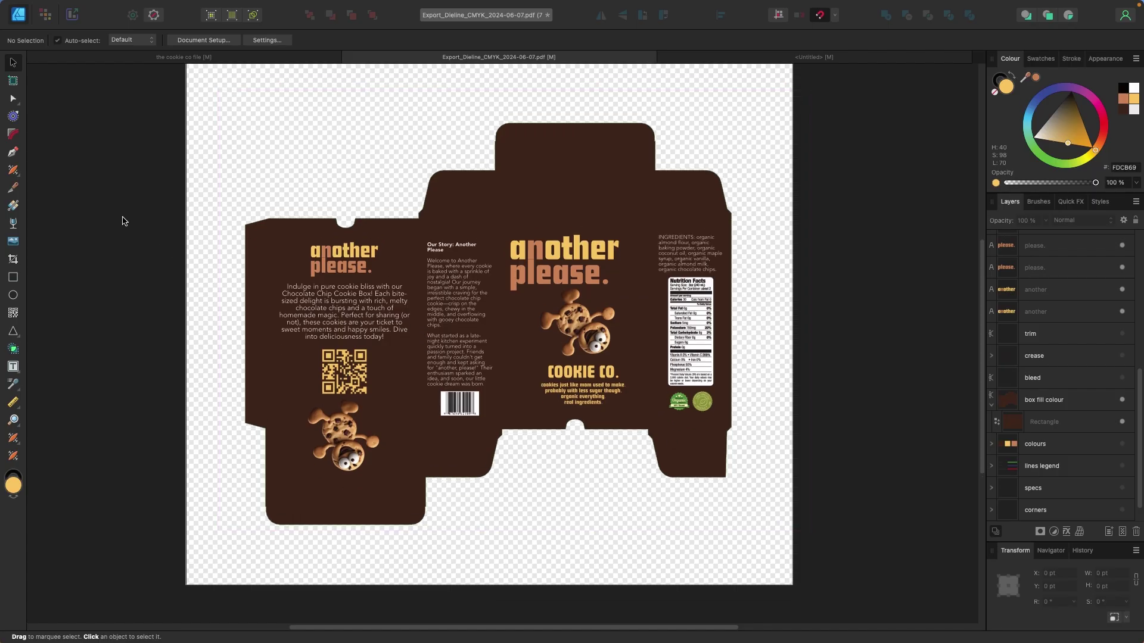
Step: Export the artwork as a PNG and name the file 'cookie co'
left_click(122, 7)
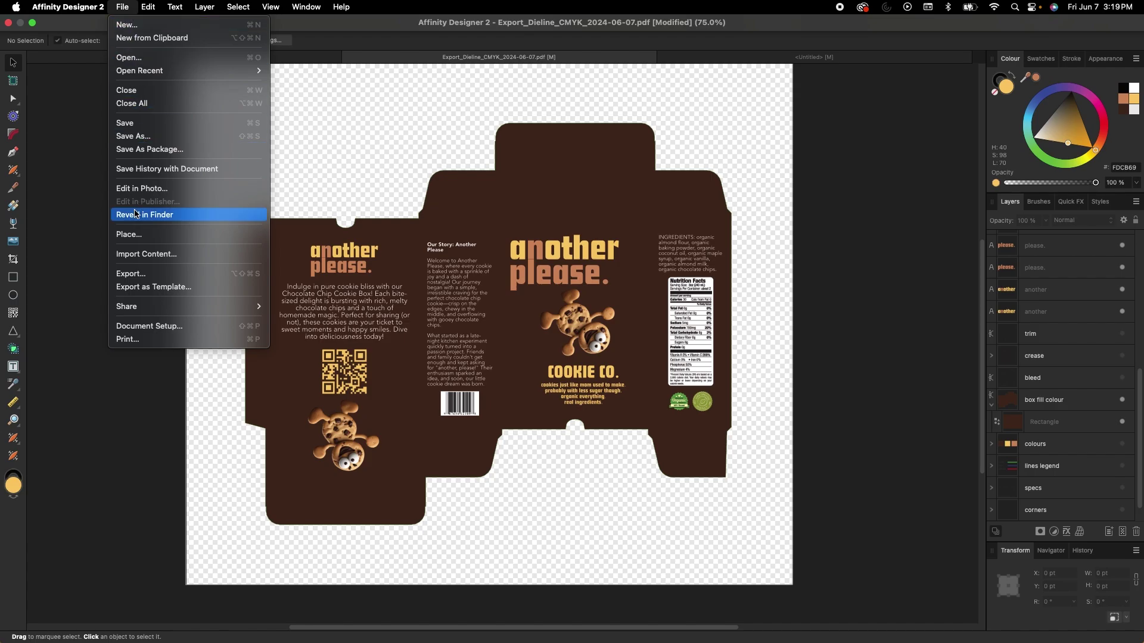
left_click(136, 275)
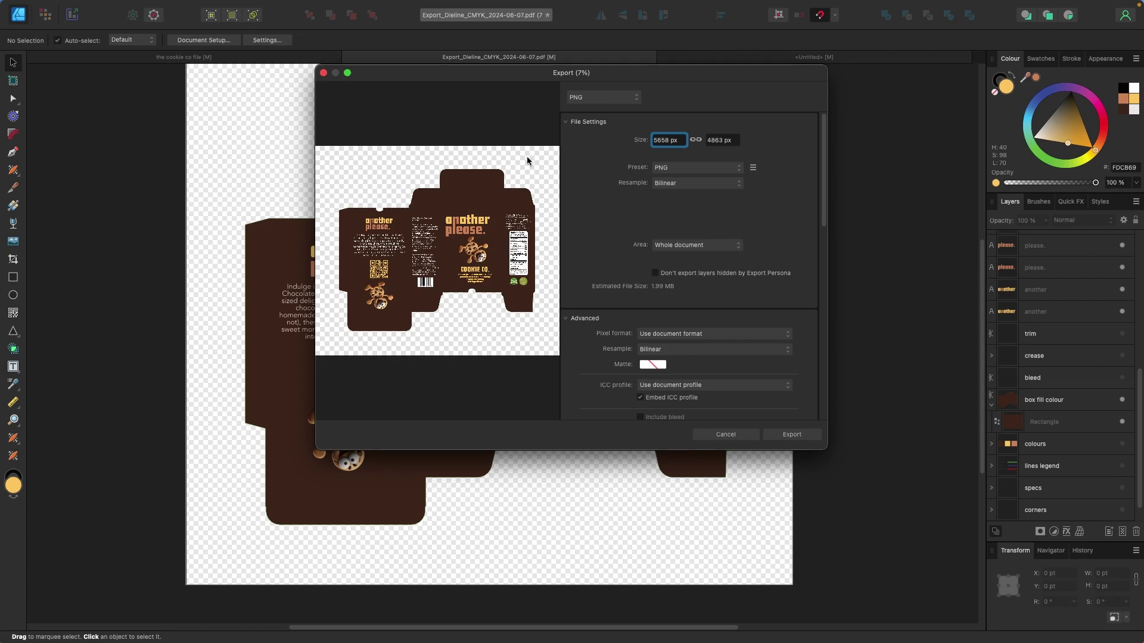
left_click(789, 436)
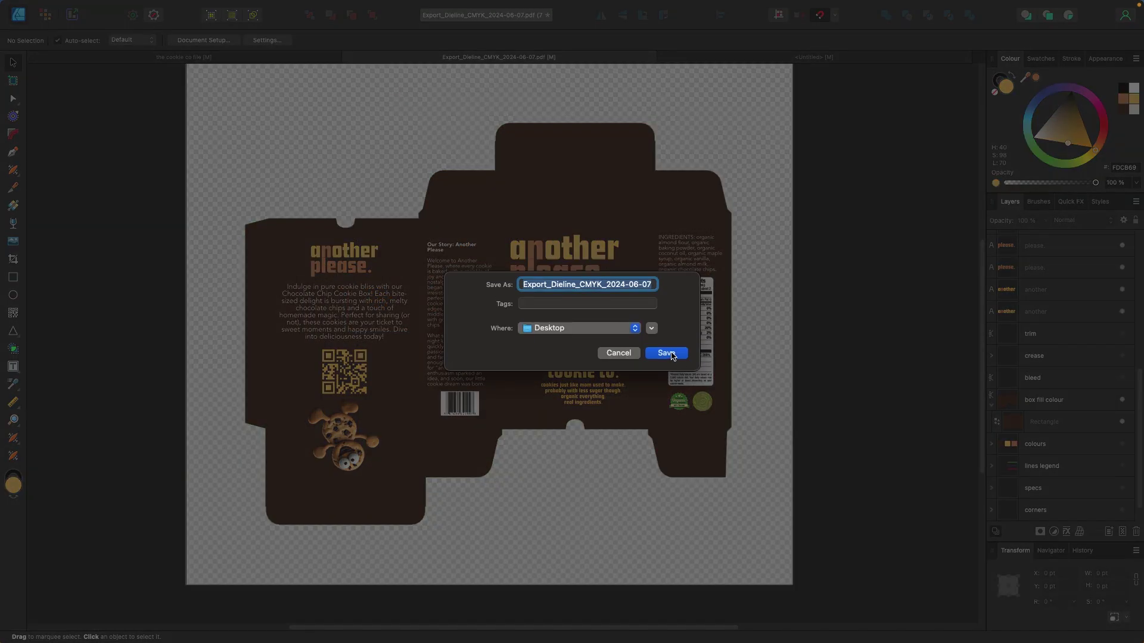
key("BackSpace")
type("oo")
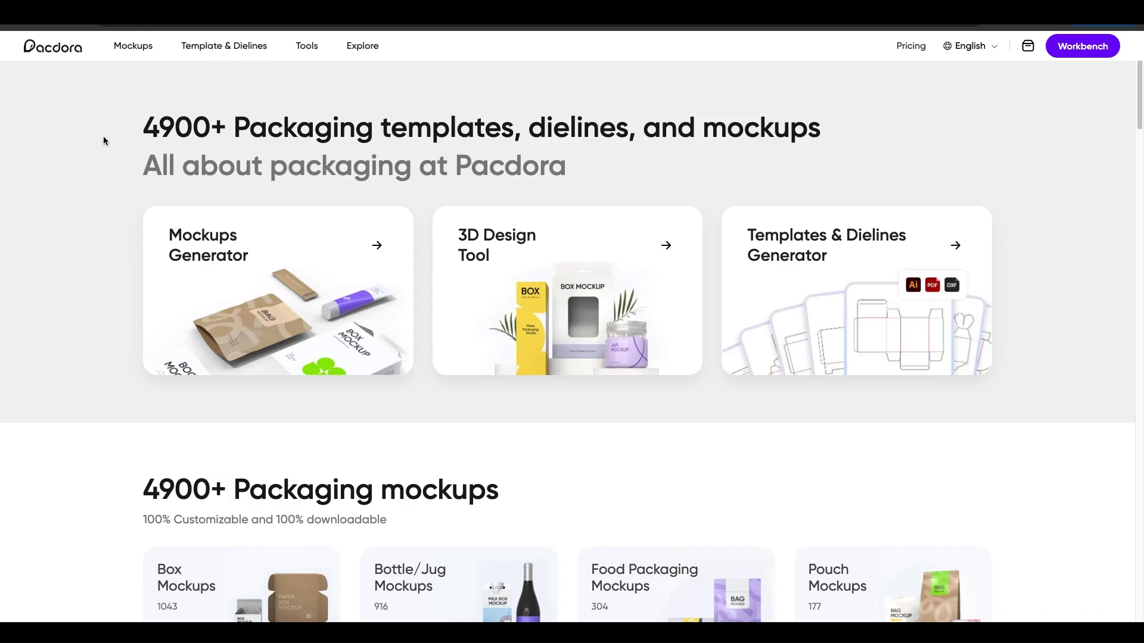
Step: Open Pacdora's 3D box mockup generator and choose to upload your own artwork for the box face
mouse_move(300, 56)
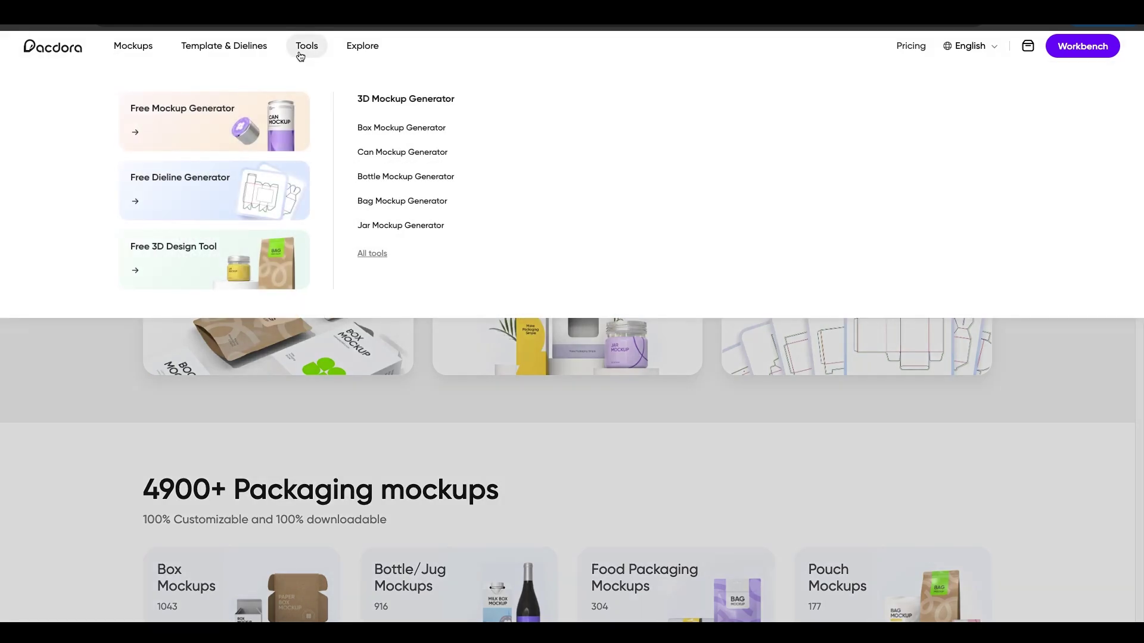
left_click(408, 135)
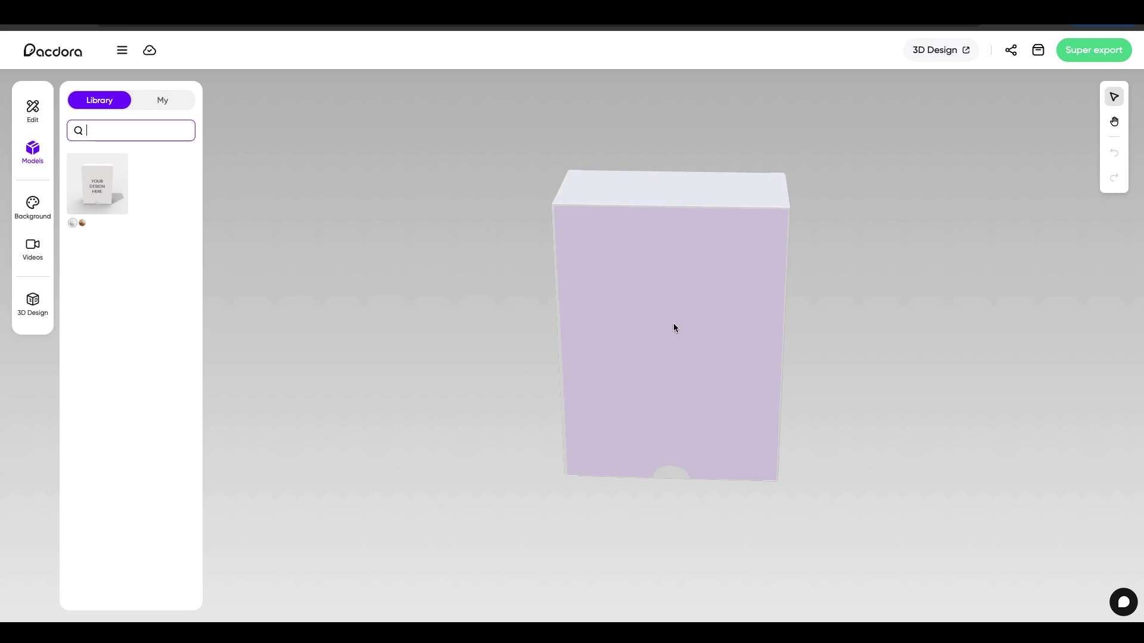
left_click(675, 303)
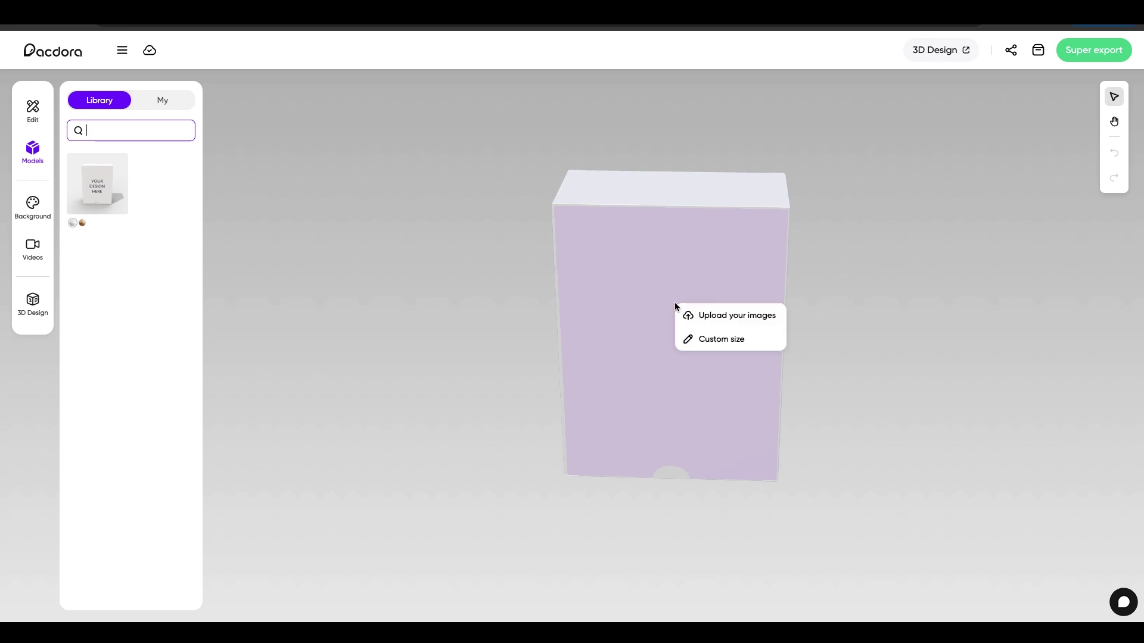
left_click(709, 317)
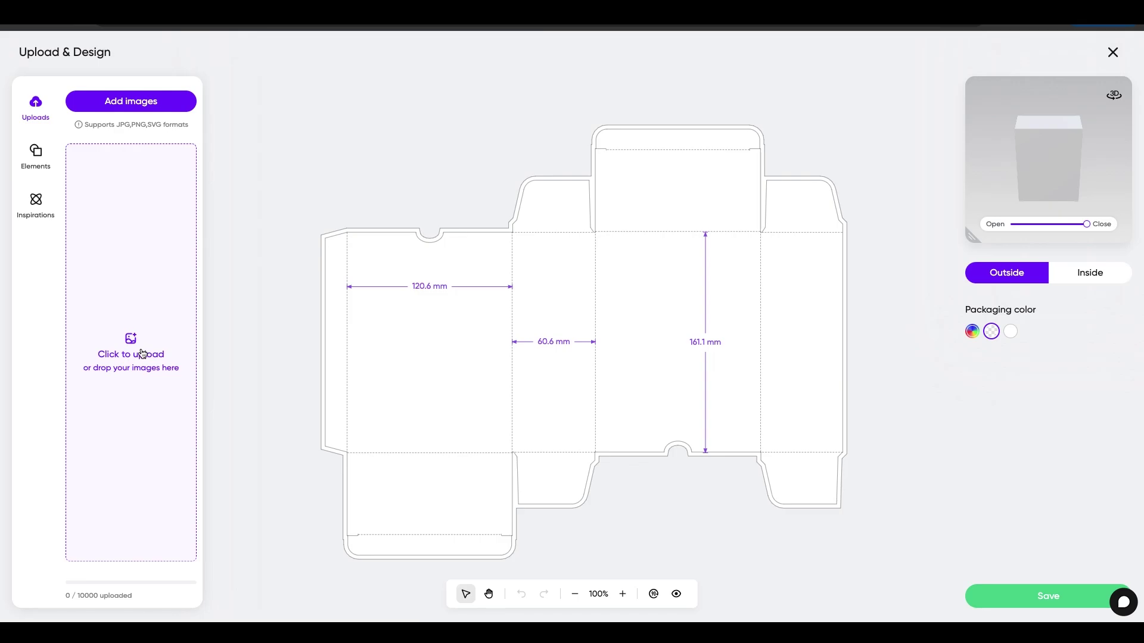
Step: Upload the cookie co PNG and move and enlarge it over the dieline
left_click(143, 354)
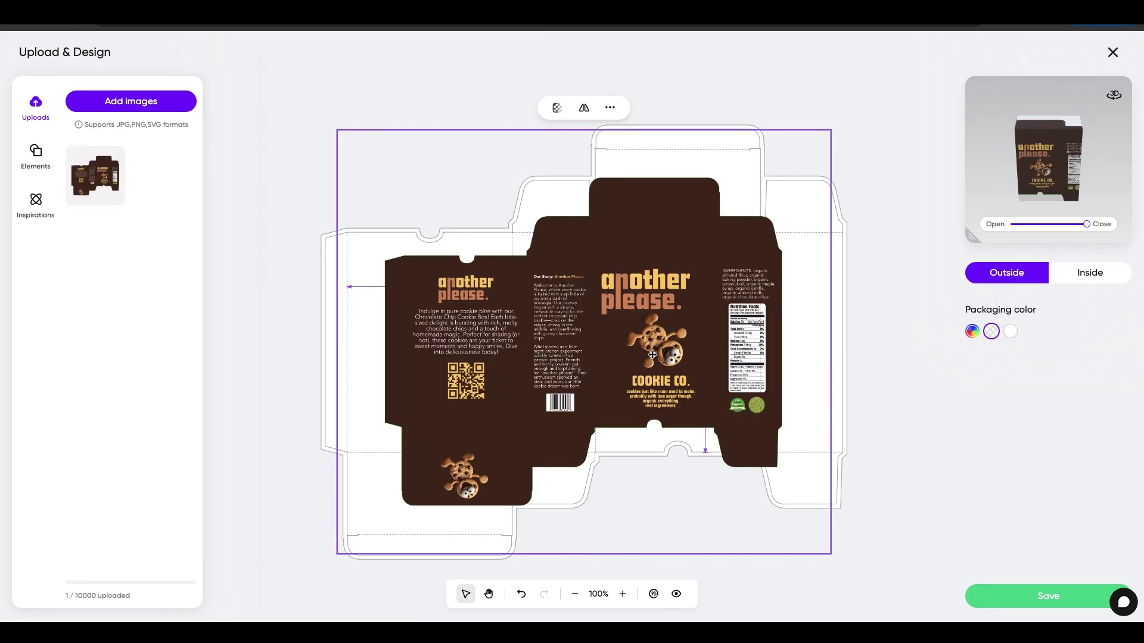
left_click_drag(703, 367, 632, 360)
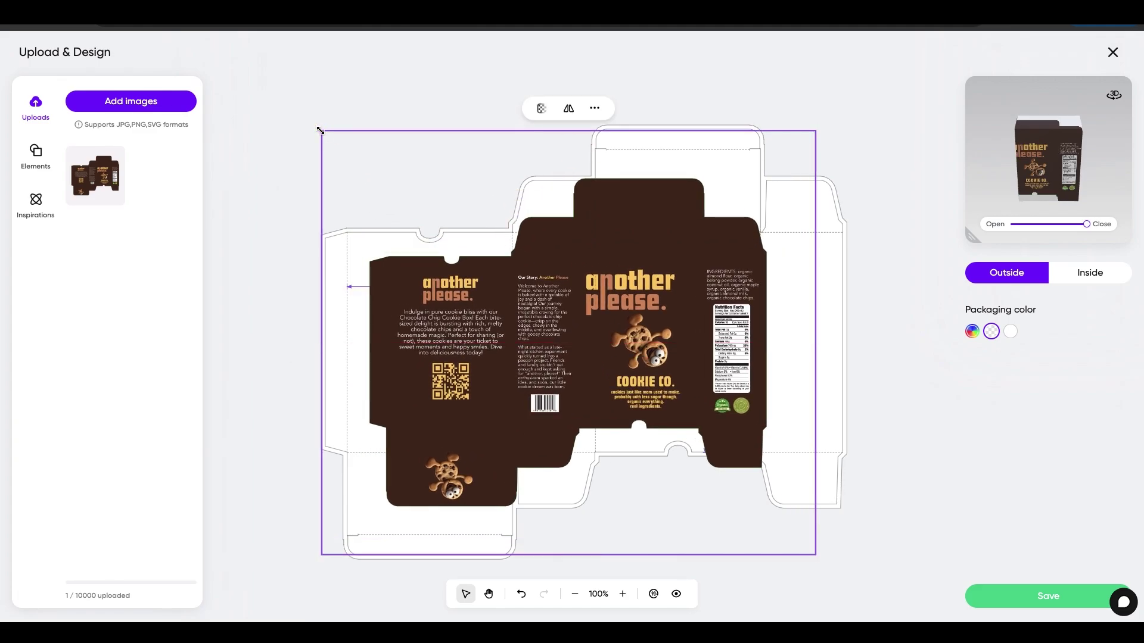
left_click_drag(318, 128, 222, 76)
left_click_drag(815, 61, 799, 122)
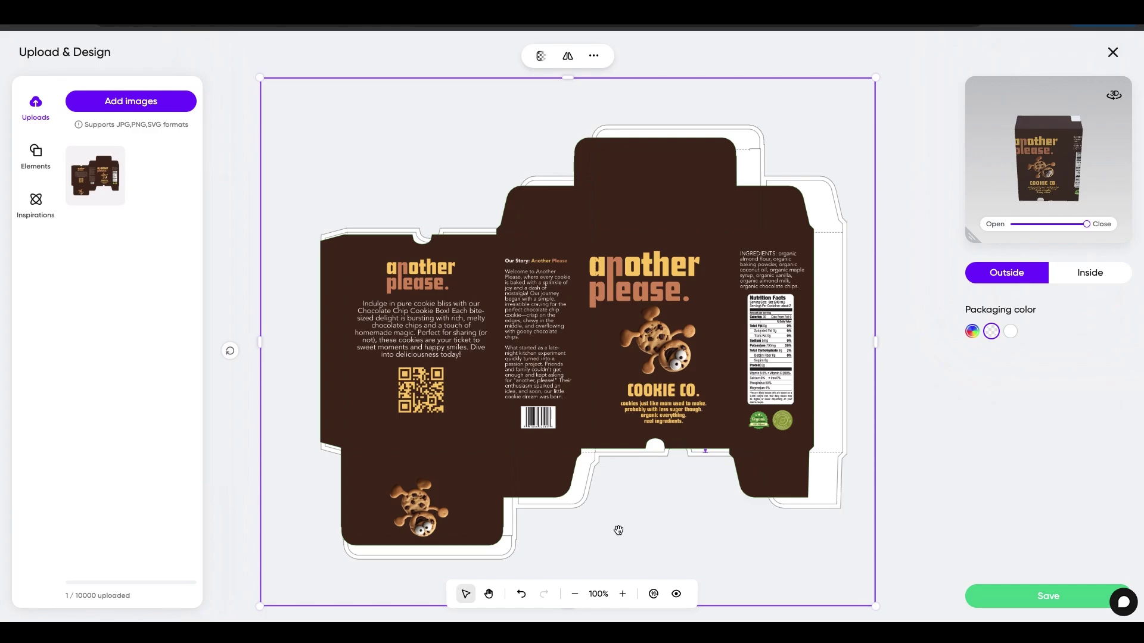
left_click(599, 594)
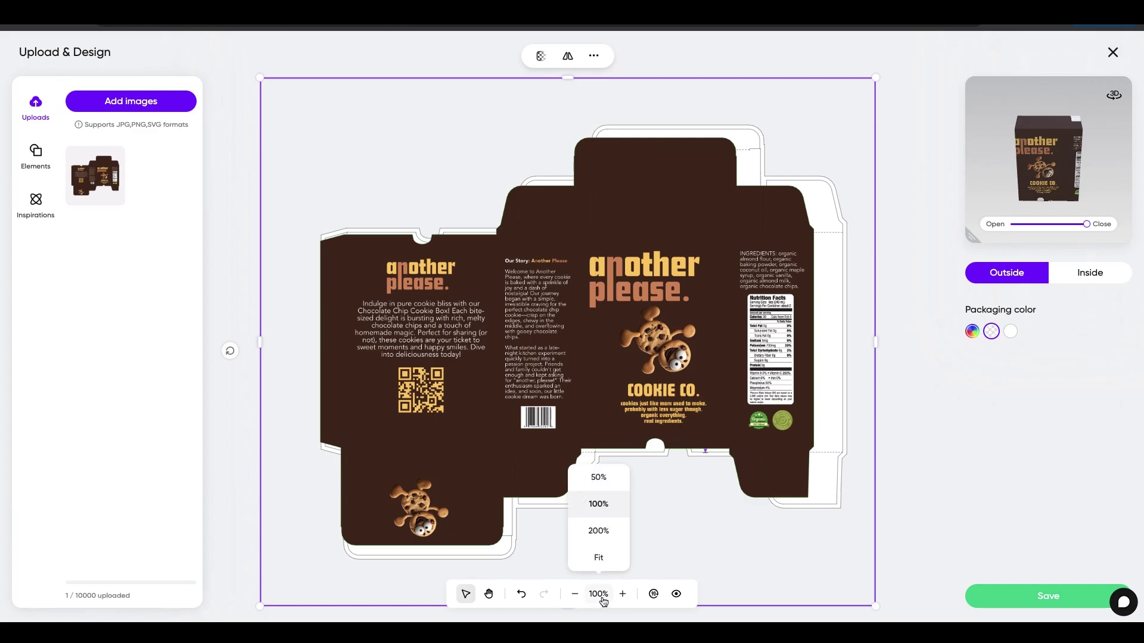
left_click_drag(657, 380, 685, 332)
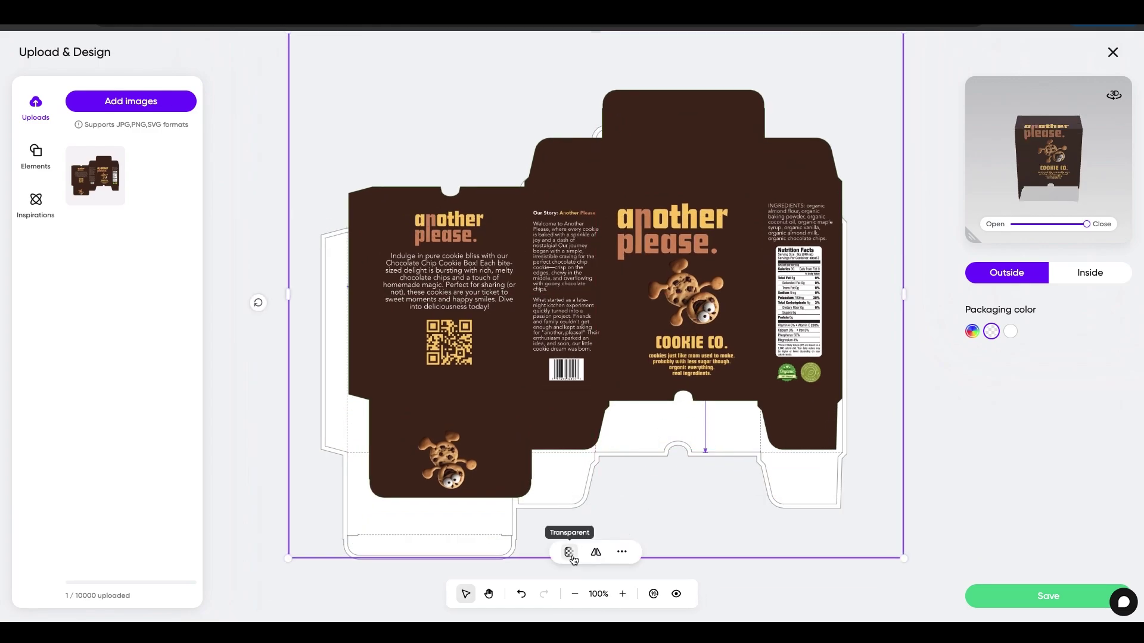
Step: Lower the artwork's transparency to align it with the dieline edges, then restore 100% opacity
left_click(569, 552)
left_click_drag(666, 509, 634, 510)
left_click_drag(728, 297, 730, 329)
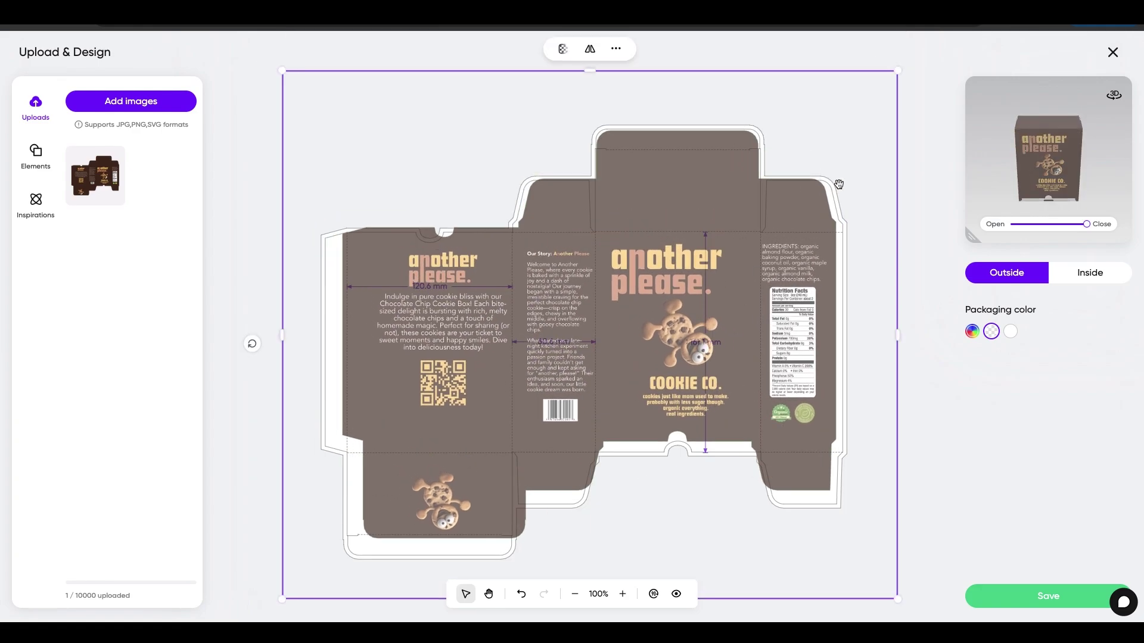
left_click_drag(898, 69, 811, 105)
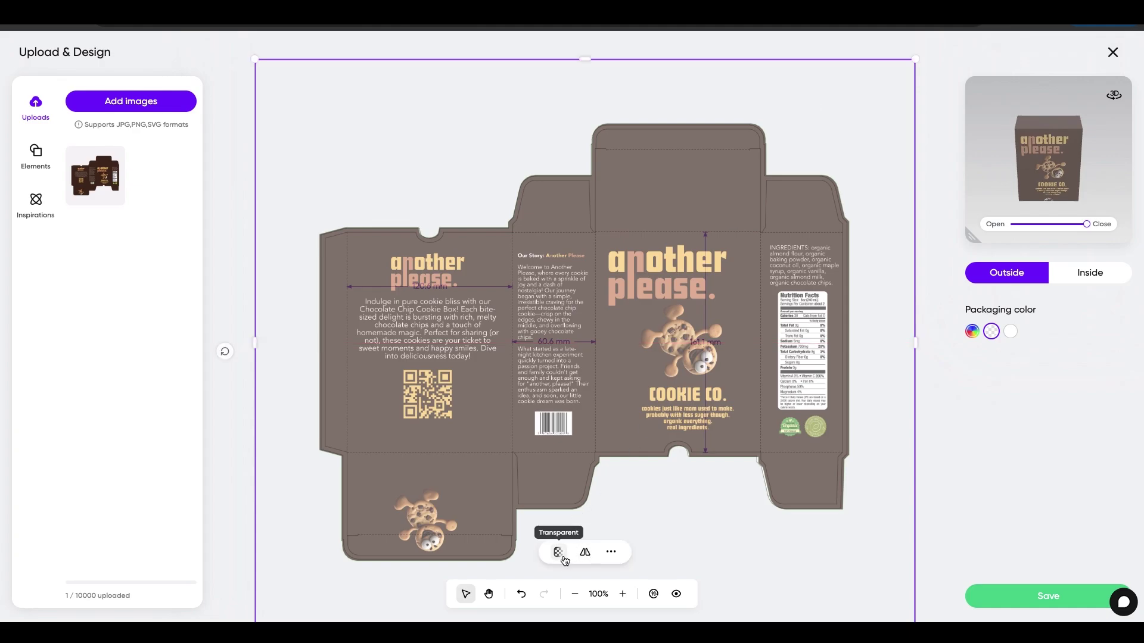
left_click_drag(623, 511, 709, 509)
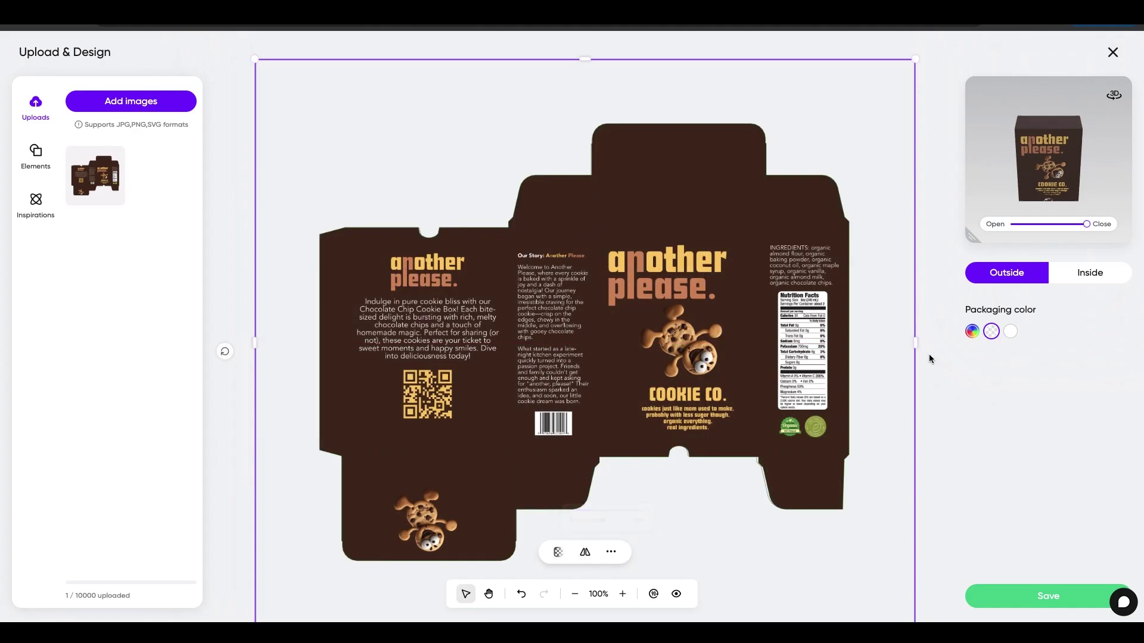
left_click_drag(972, 237, 754, 454)
left_click_drag(851, 348, 838, 269)
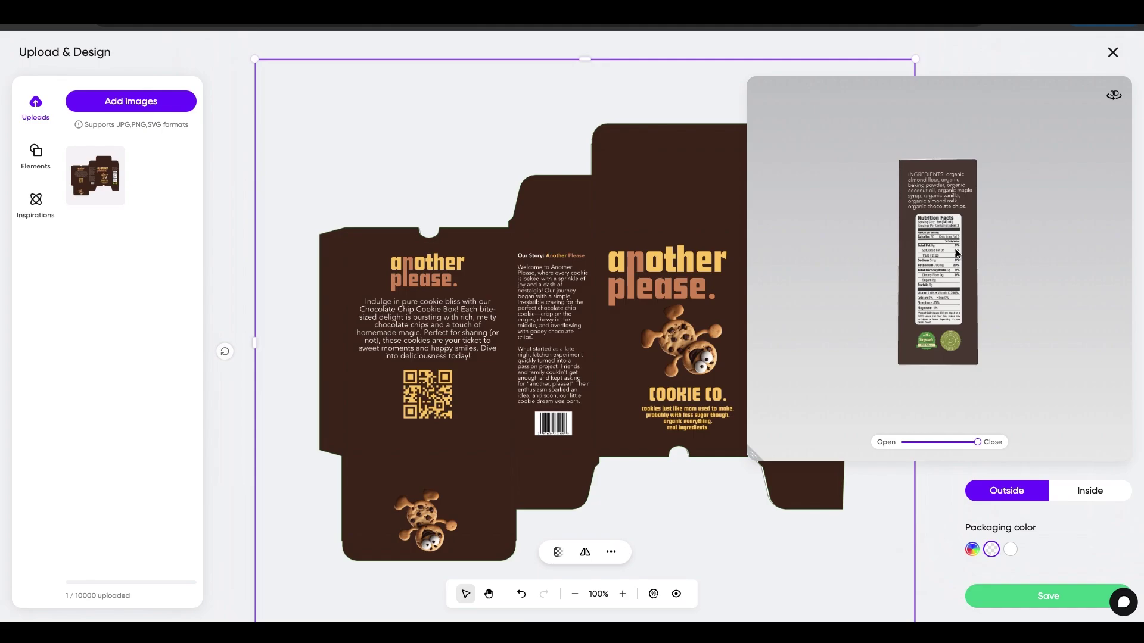
Step: Rotate the 3D preview, test opening and closing the flaps, and save the design
left_click_drag(957, 253, 861, 261)
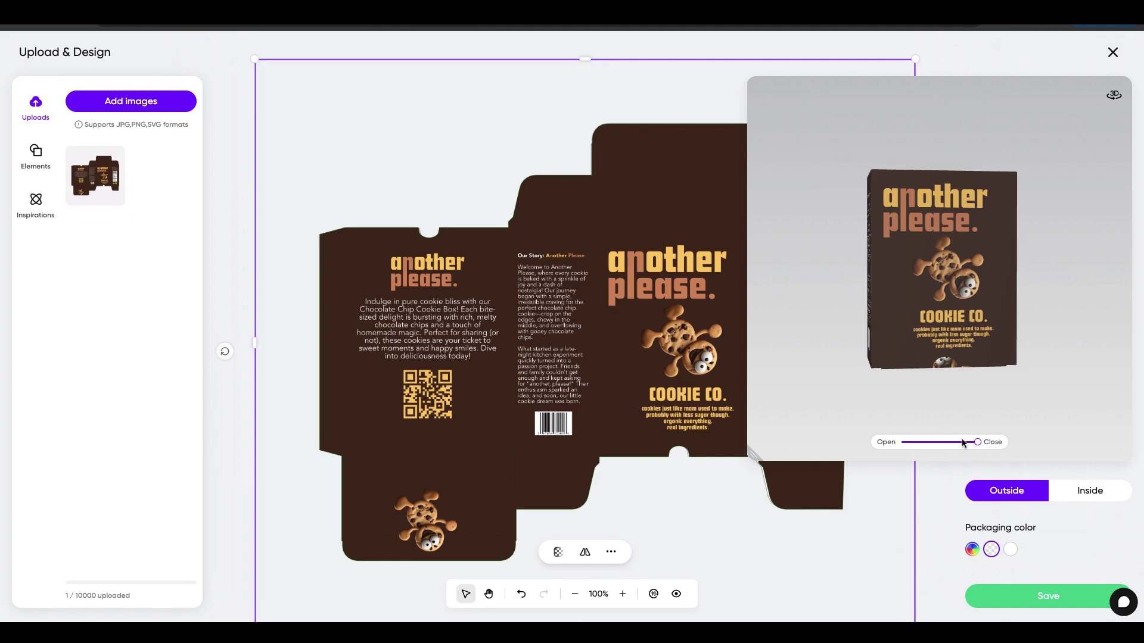
left_click_drag(977, 446, 968, 446)
left_click_drag(951, 369, 987, 376)
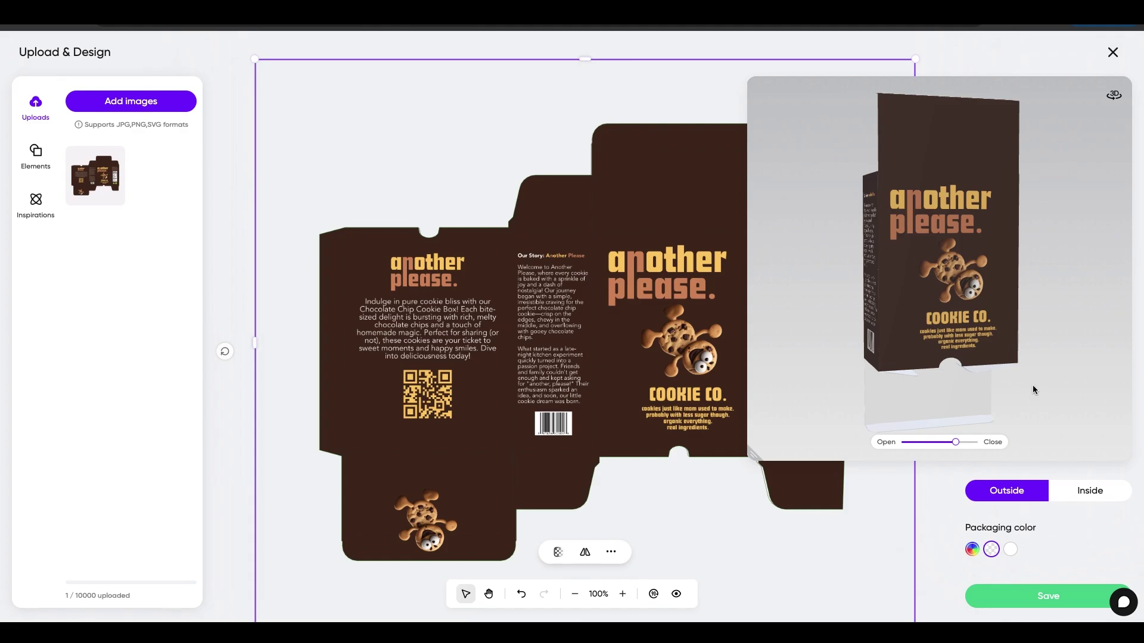
left_click_drag(948, 448, 1011, 446)
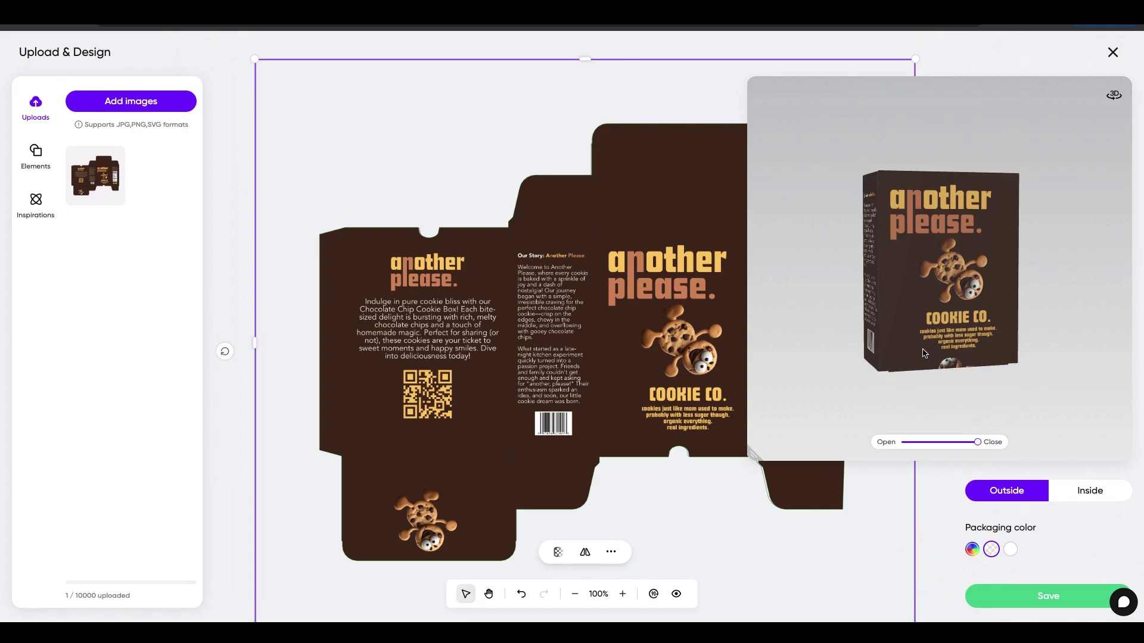
left_click_drag(748, 451, 804, 383)
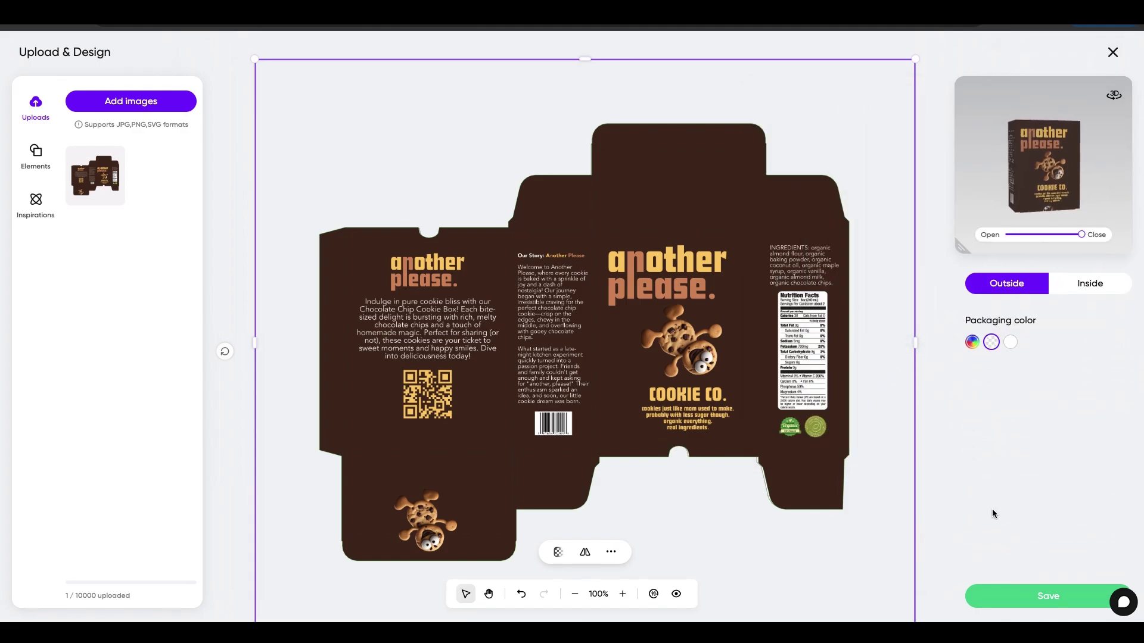
left_click(1041, 603)
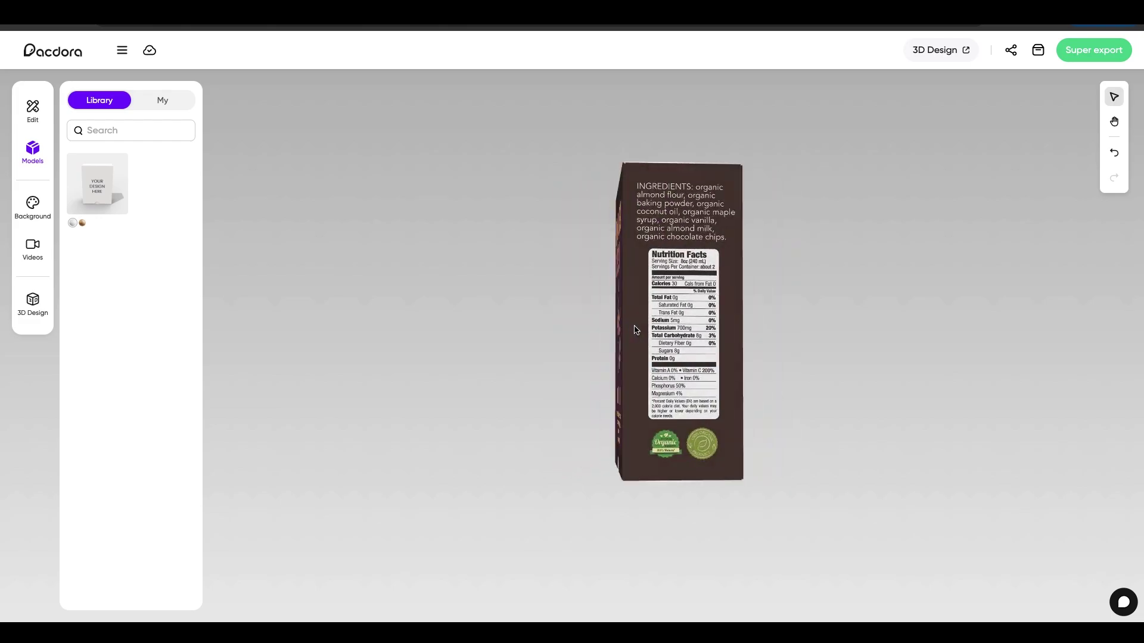
Step: Rotate the mockup, list the video animation presets and preview Entrance3 on the box
left_click_drag(793, 336, 510, 332)
left_click(32, 250)
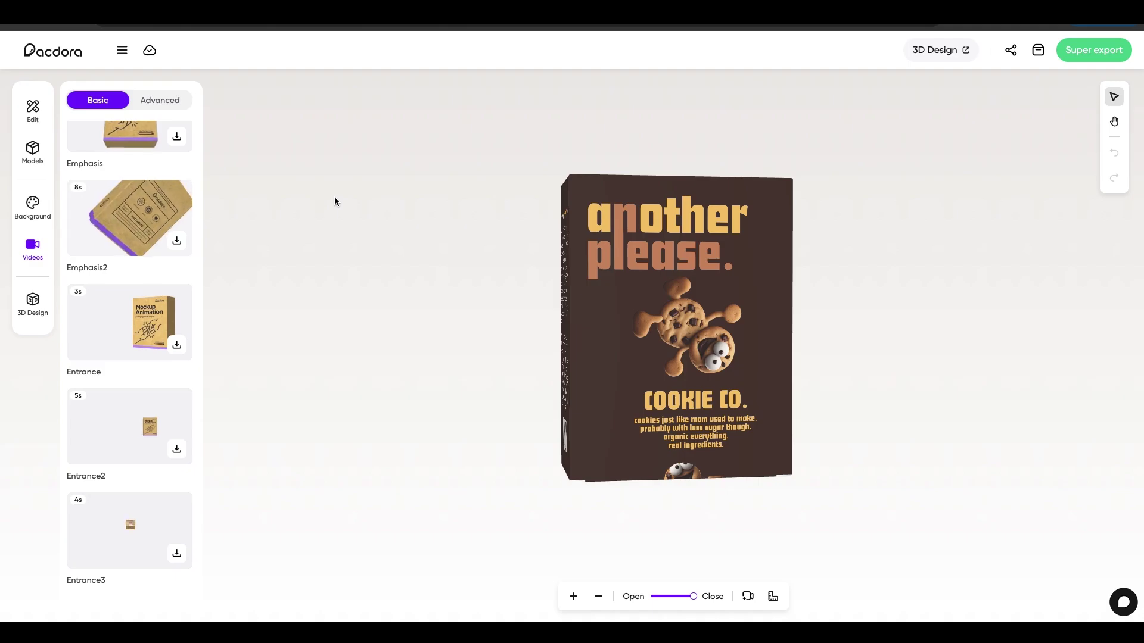
mouse_move(139, 216)
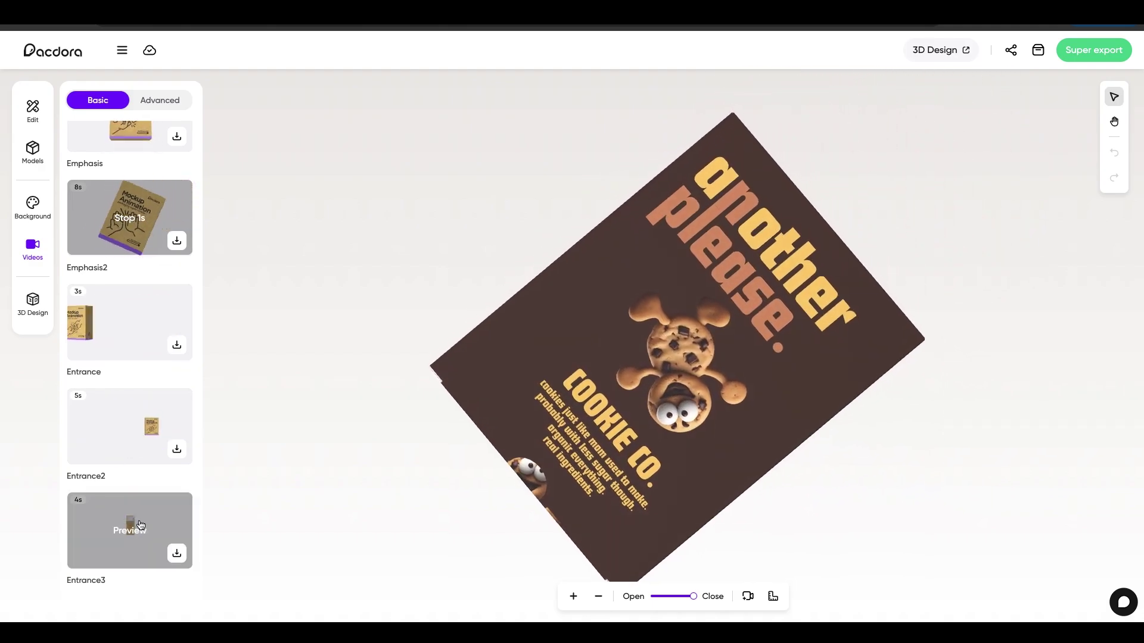
left_click(141, 527)
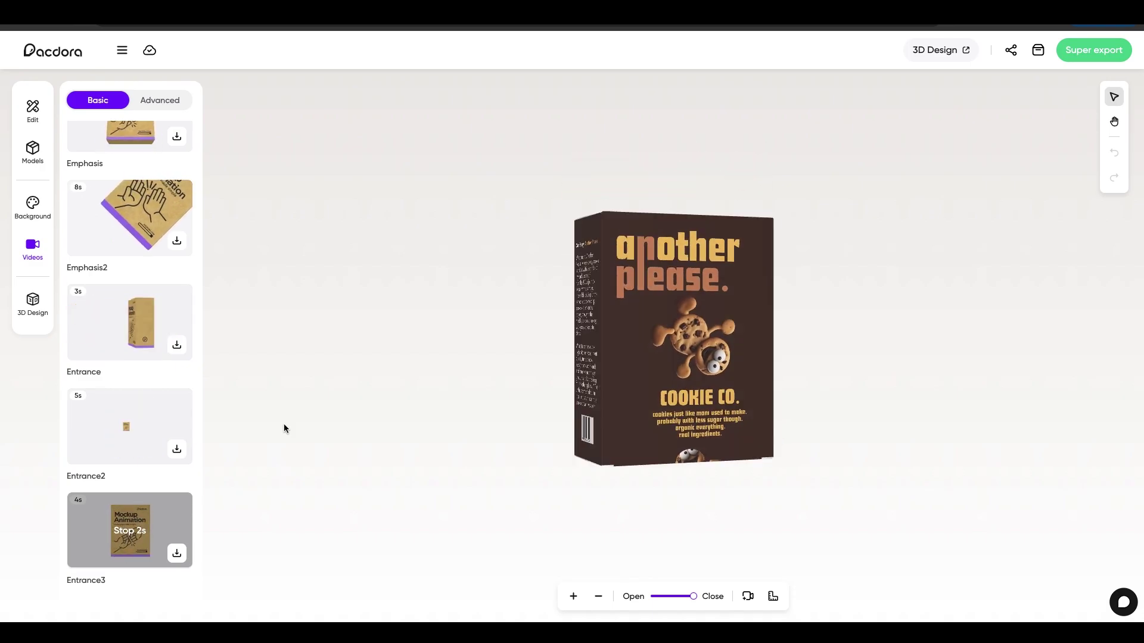
Step: Open the Entrance2 export window and review the Mockup and Dieline export options, keeping ratio 1:1
left_click(177, 451)
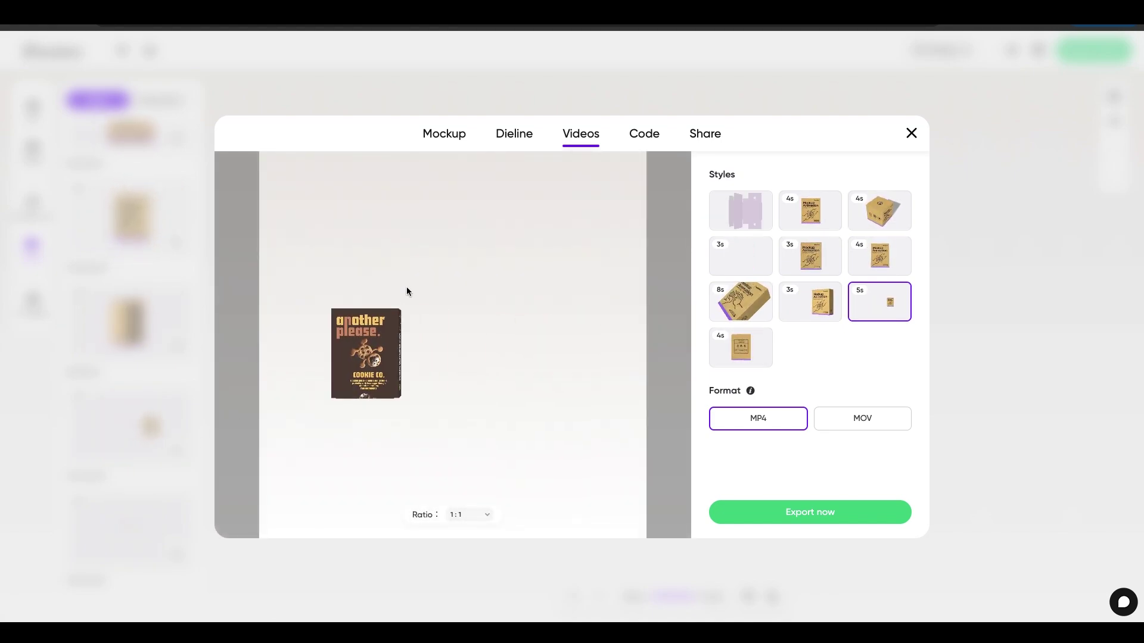
left_click(428, 140)
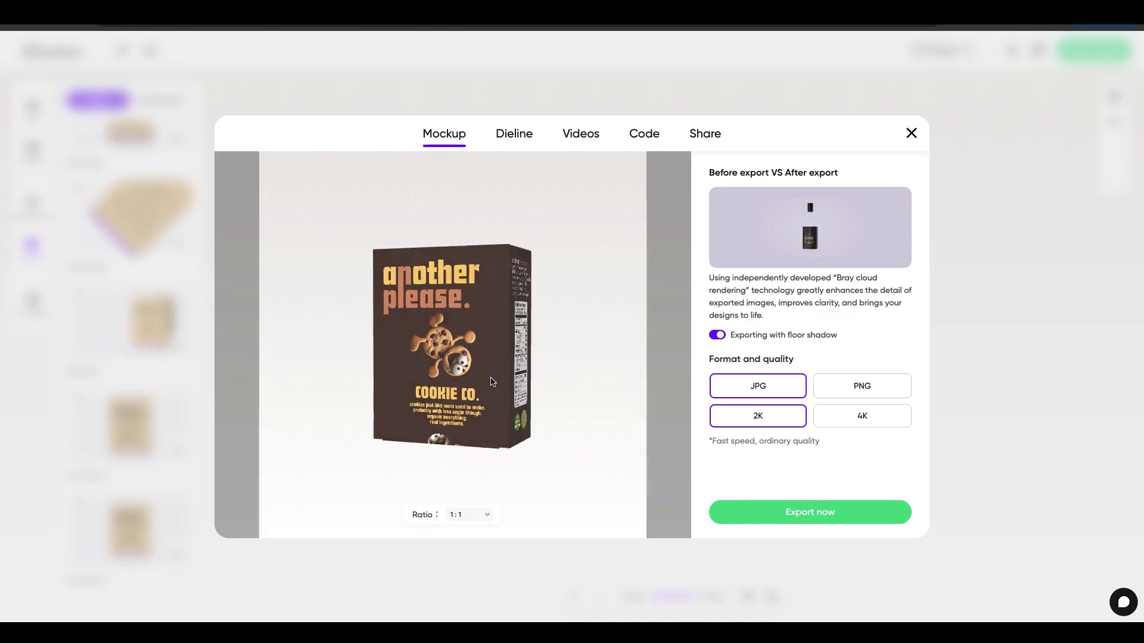
left_click(487, 516)
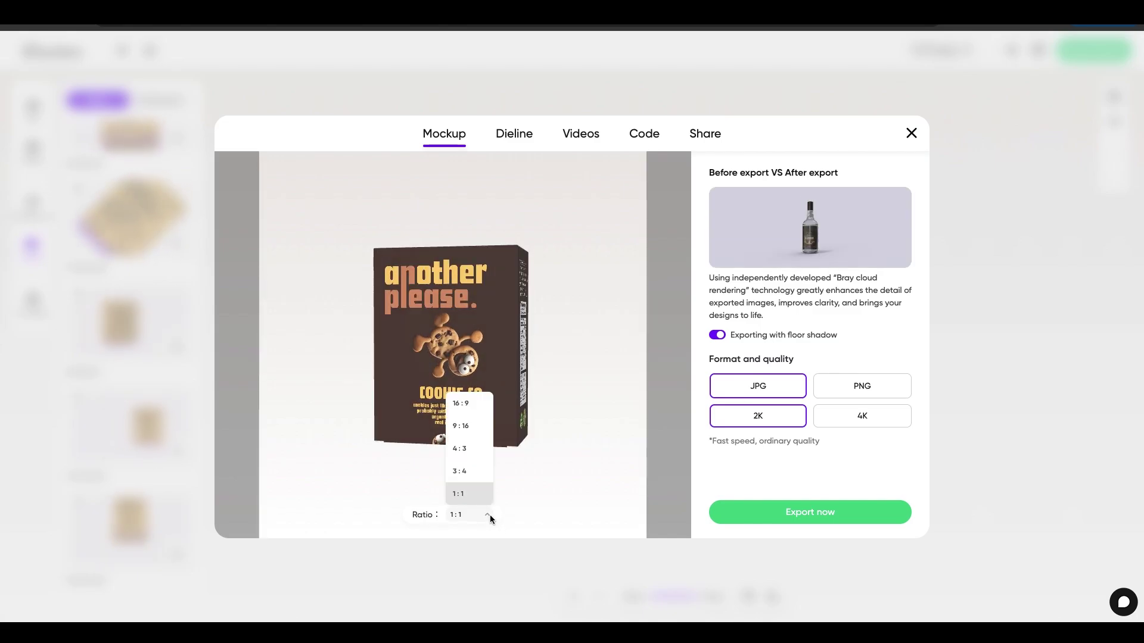
left_click(489, 515)
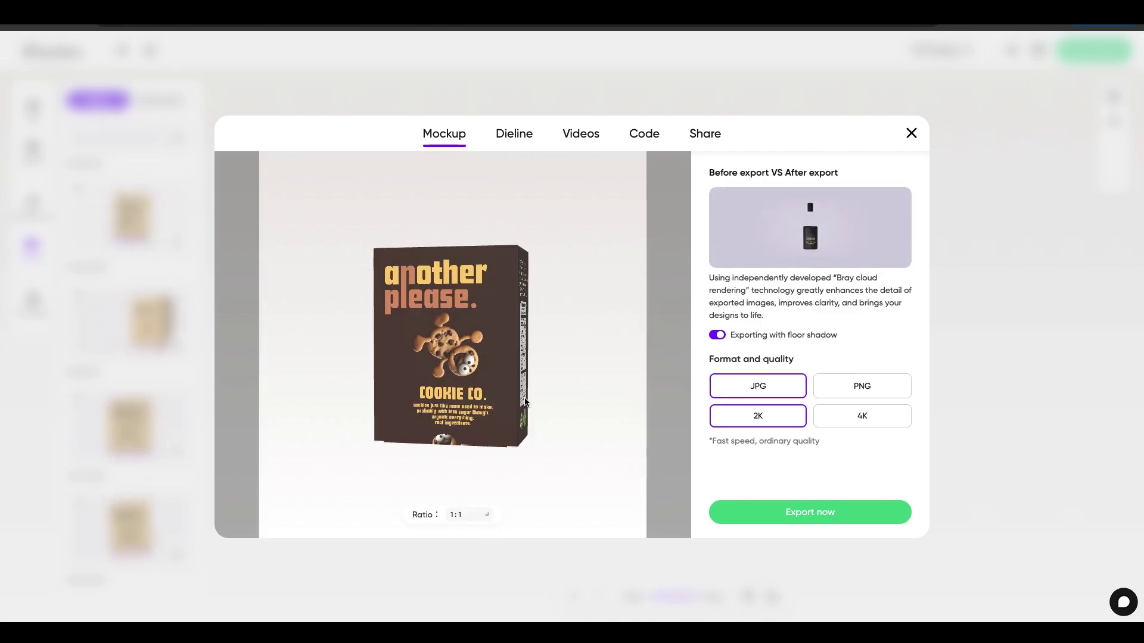
left_click(521, 147)
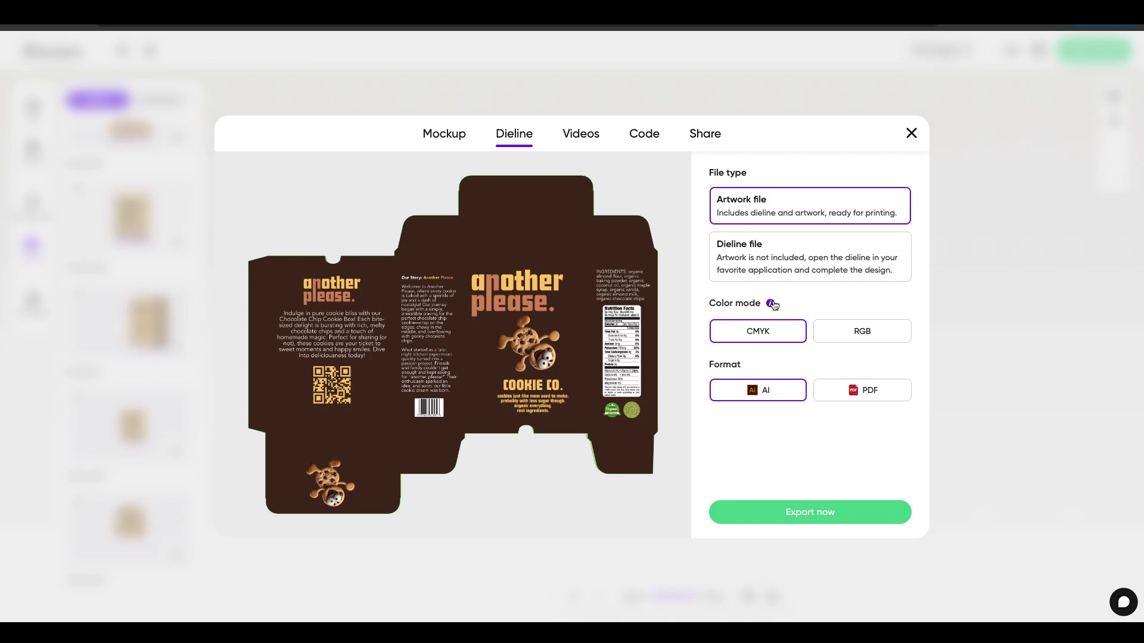
Step: Return to video export with MP4 and confirm the 1:1 aspect ratio
left_click(586, 139)
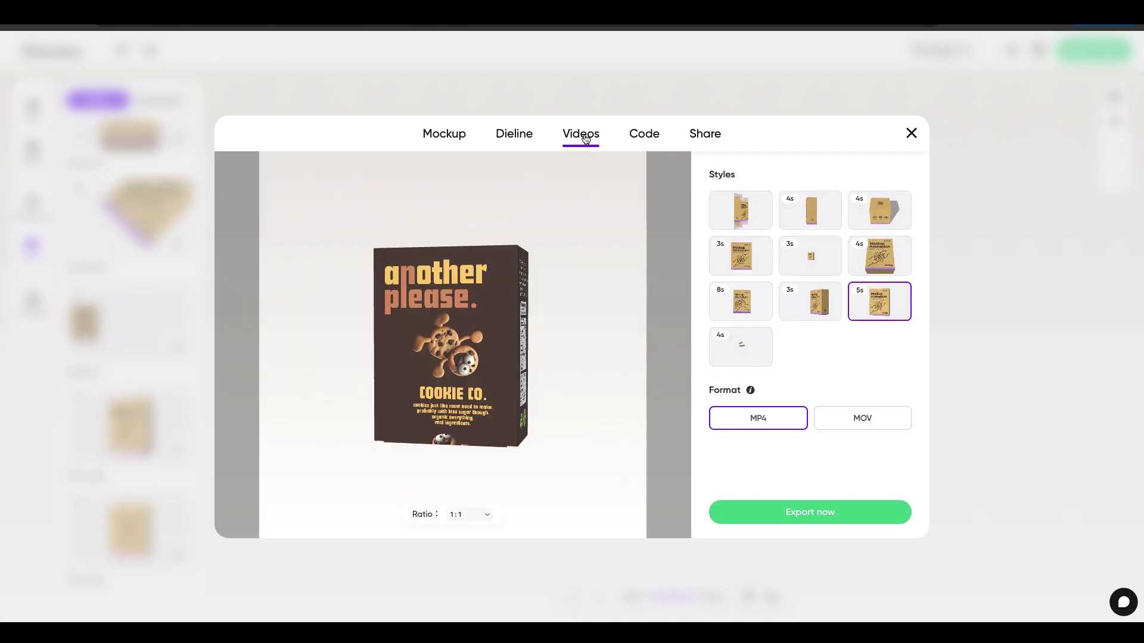
left_click(487, 516)
left_click(488, 519)
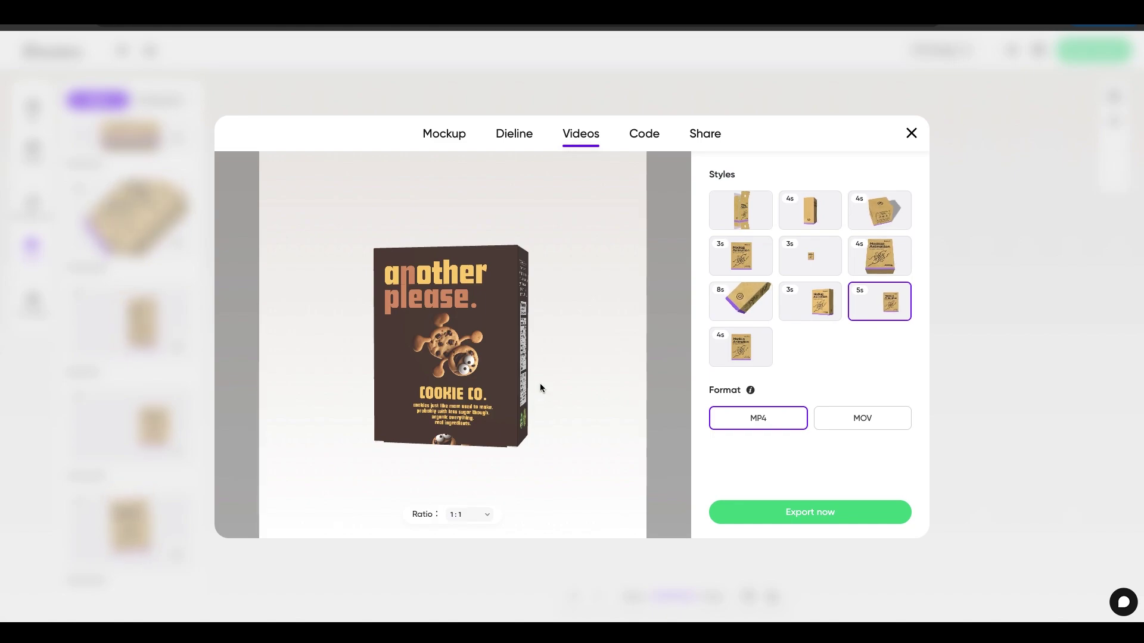